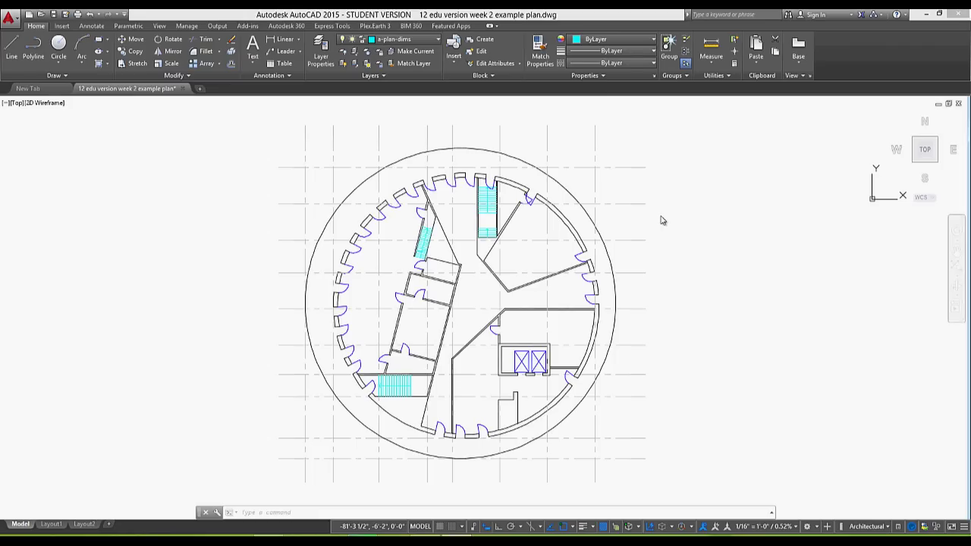
Open the plot settings and choose CutePDF Writer with 11 x 17 paper.
key(ctrl+s)
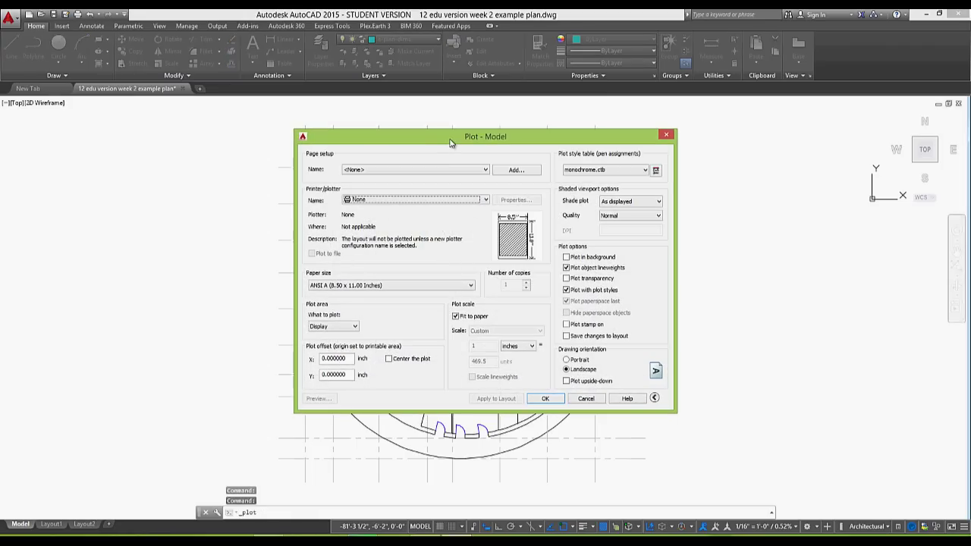
click(408, 202)
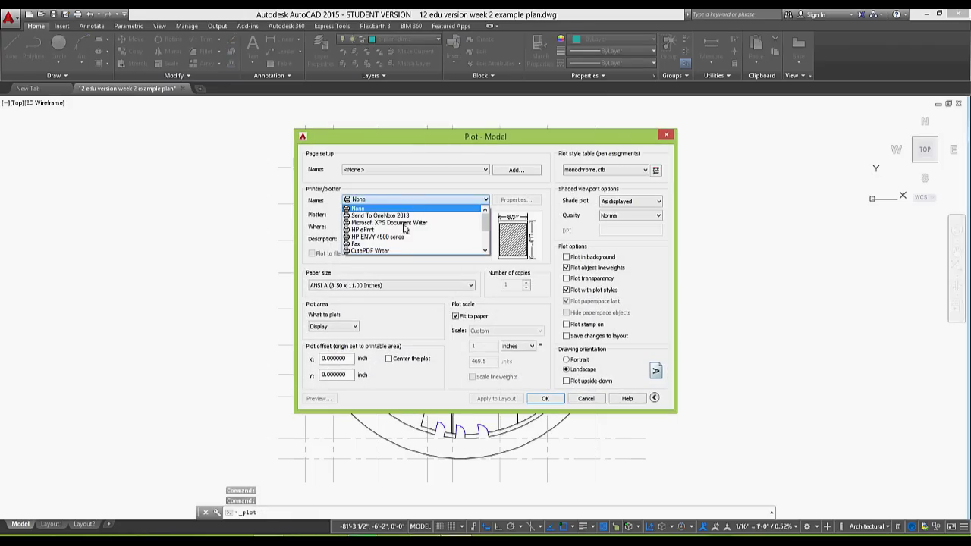
mouse_move(486, 233)
mouse_down()
mouse_move(486, 250)
mouse_move(485, 223)
mouse_up()
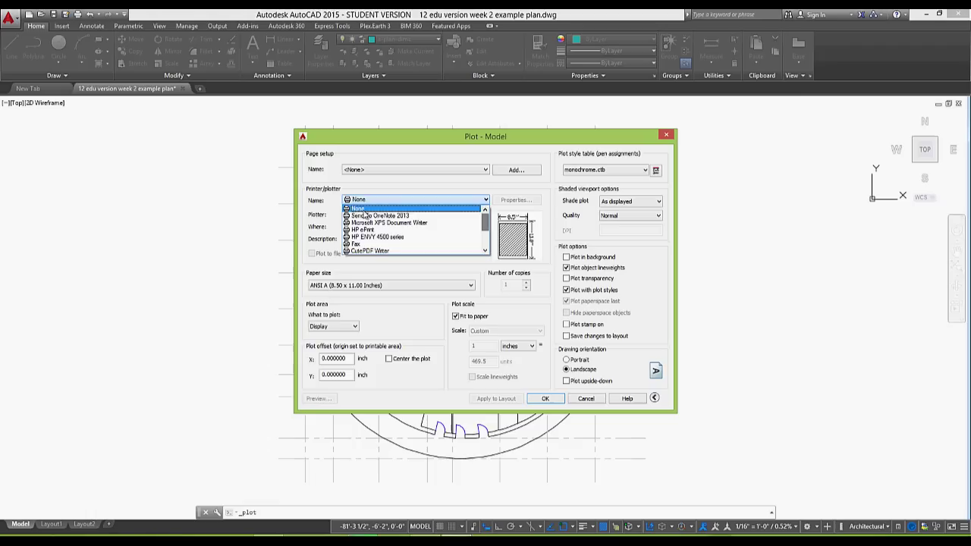
click(383, 251)
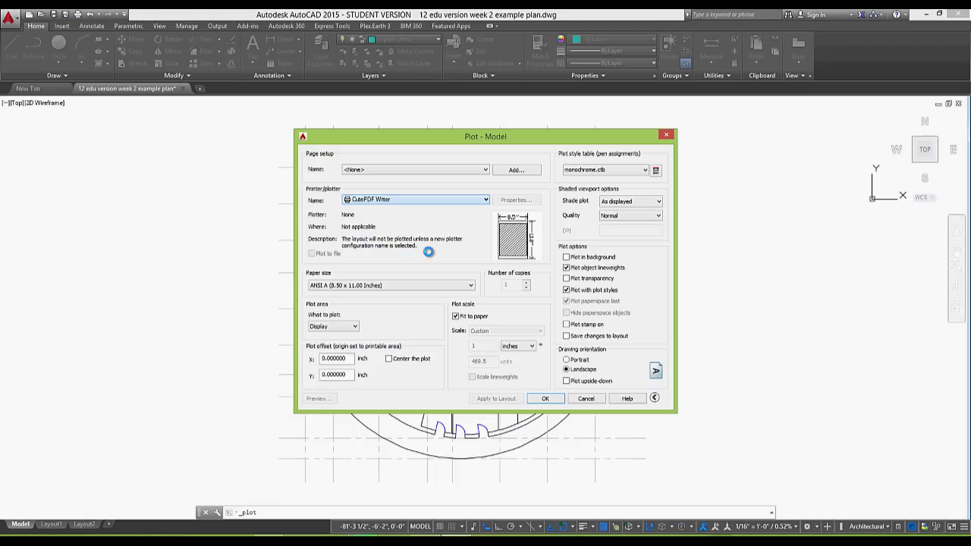
click(386, 285)
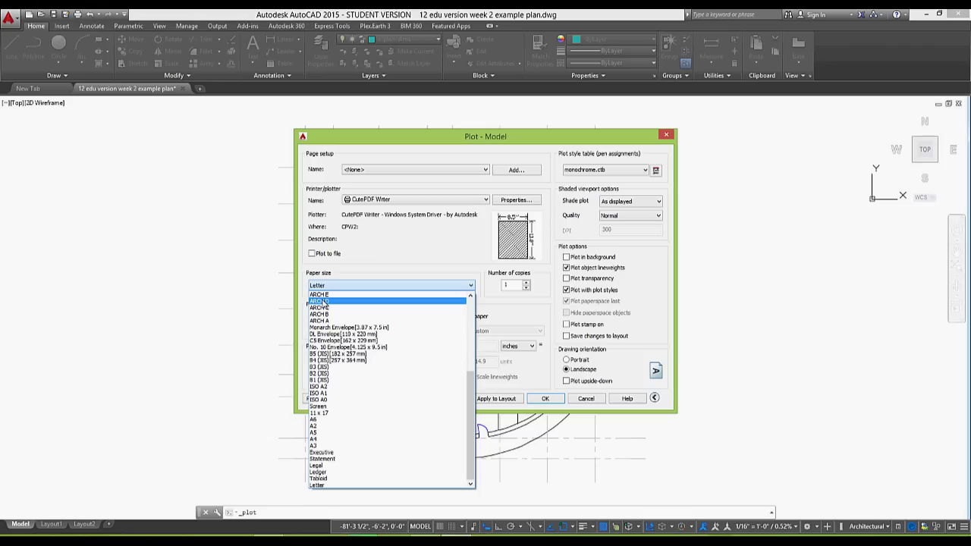
click(332, 414)
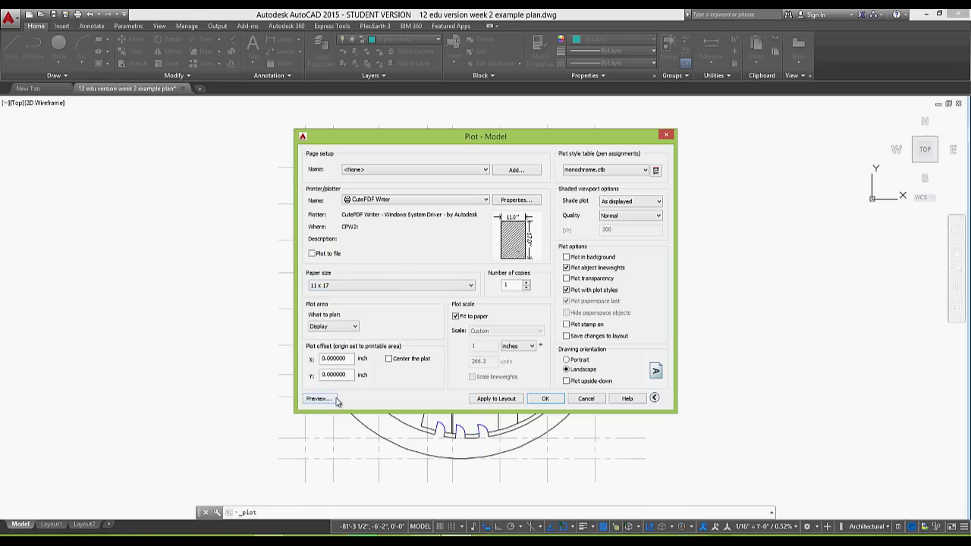
Plot Extents, centred and not fit to paper, at 1/16" = 1'-0", then preview.
click(354, 327)
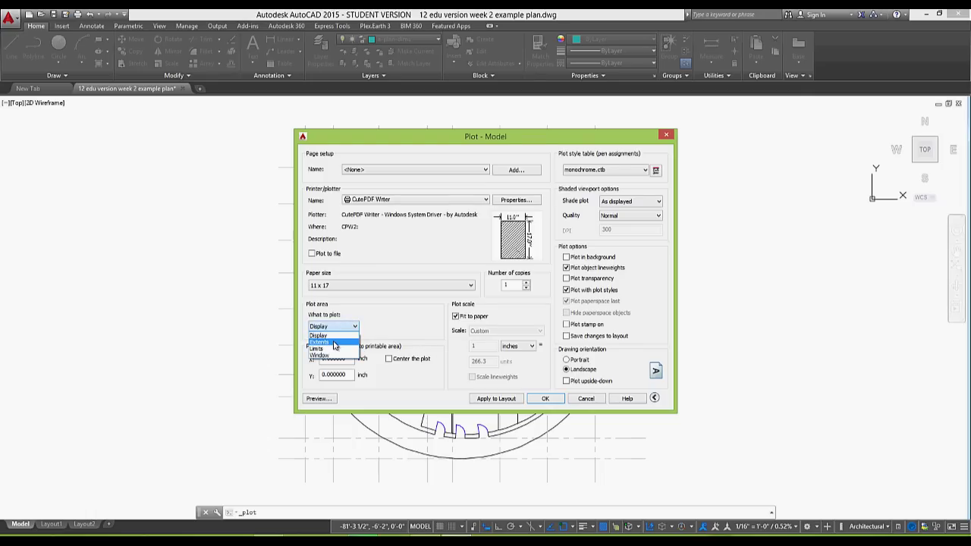
click(334, 342)
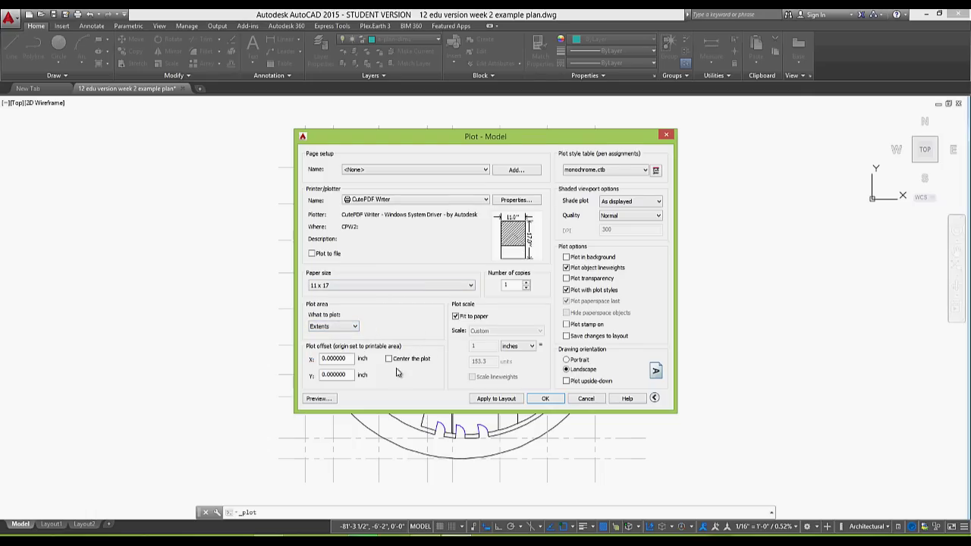
click(389, 360)
click(456, 316)
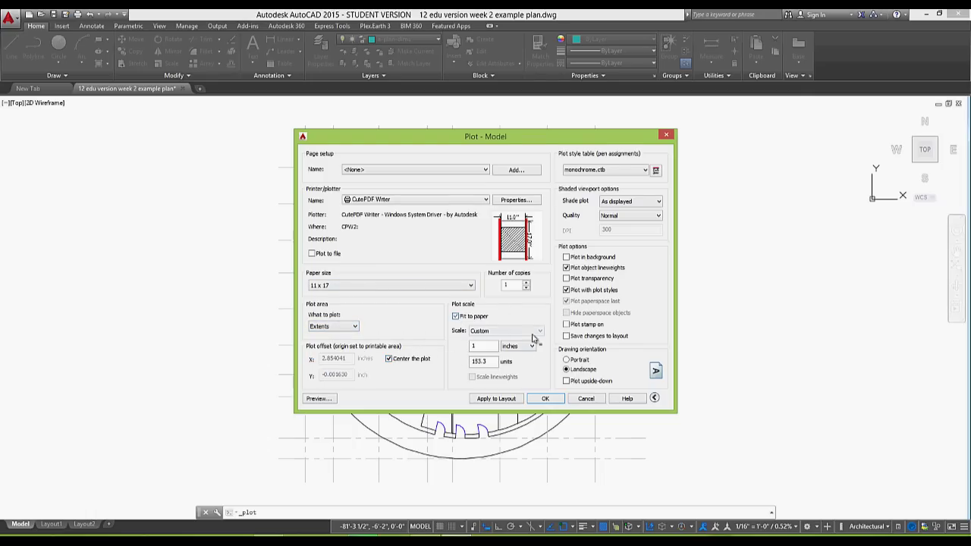
click(535, 332)
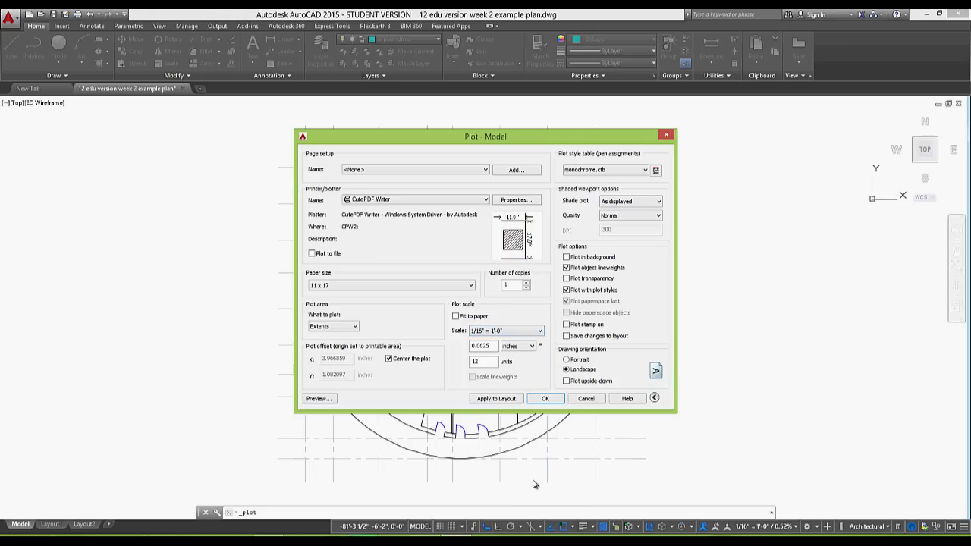
click(485, 451)
click(318, 398)
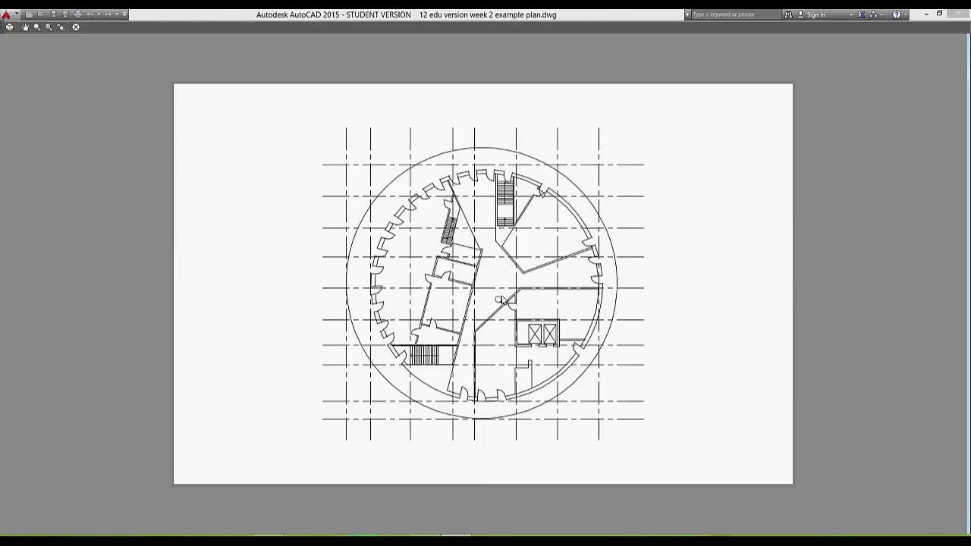
Close the preview, keep monochrome.ctb as plot style, and cancel the plot settings.
key(Escape)
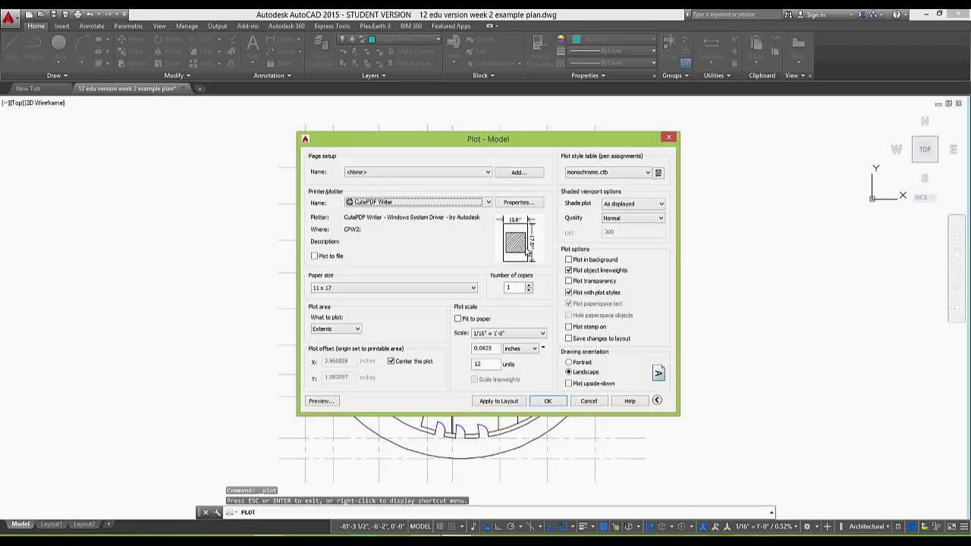
click(619, 173)
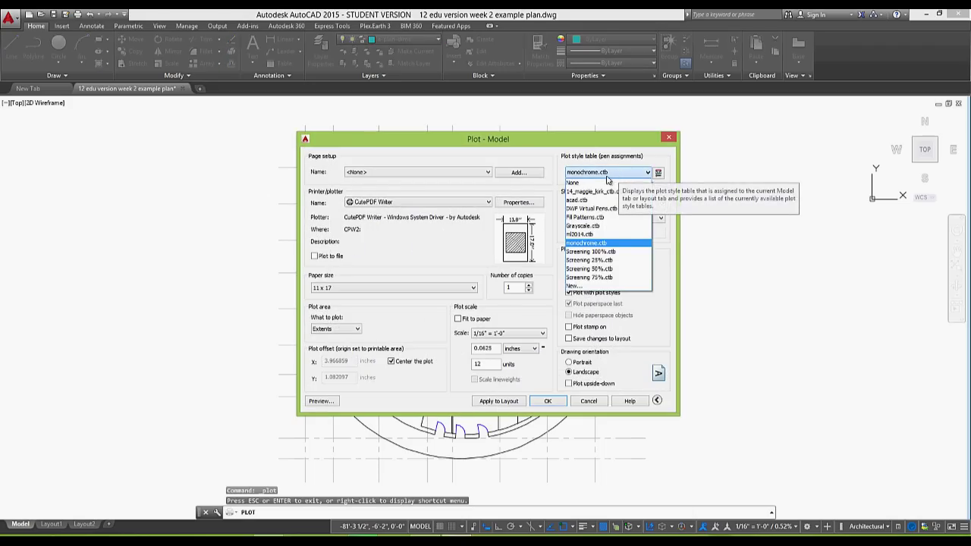
click(635, 155)
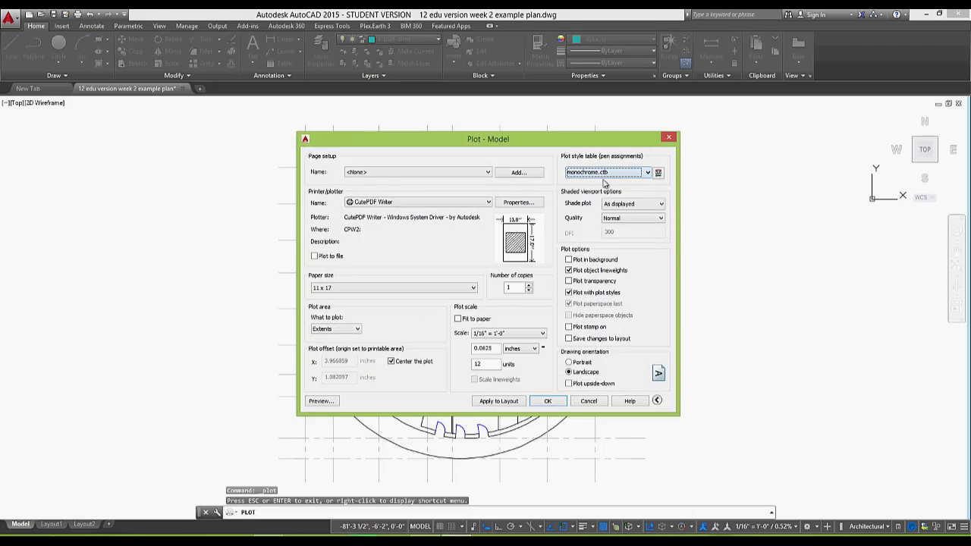
click(597, 403)
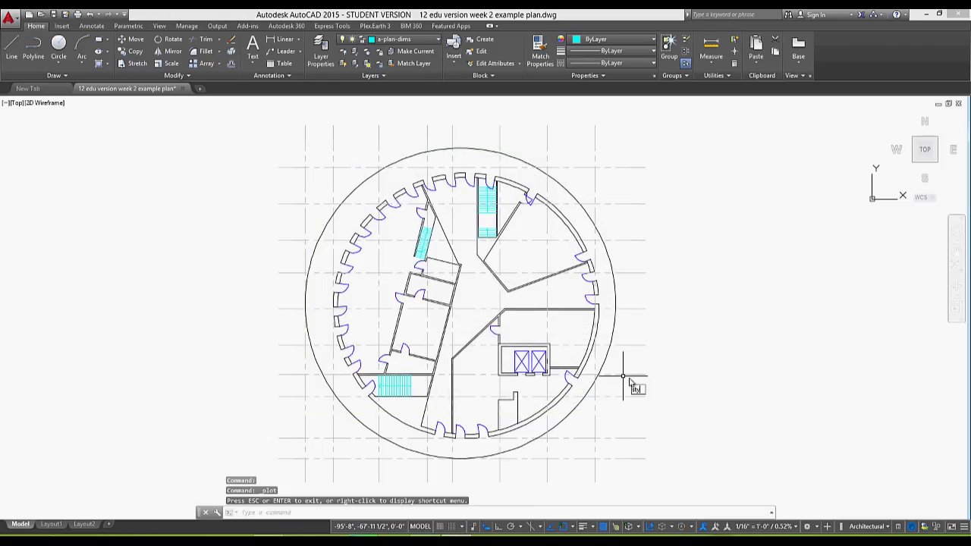
Run STYLESMANAGER to open the Plot Styles folder.
click(674, 365)
key(Escape)
text(sty)
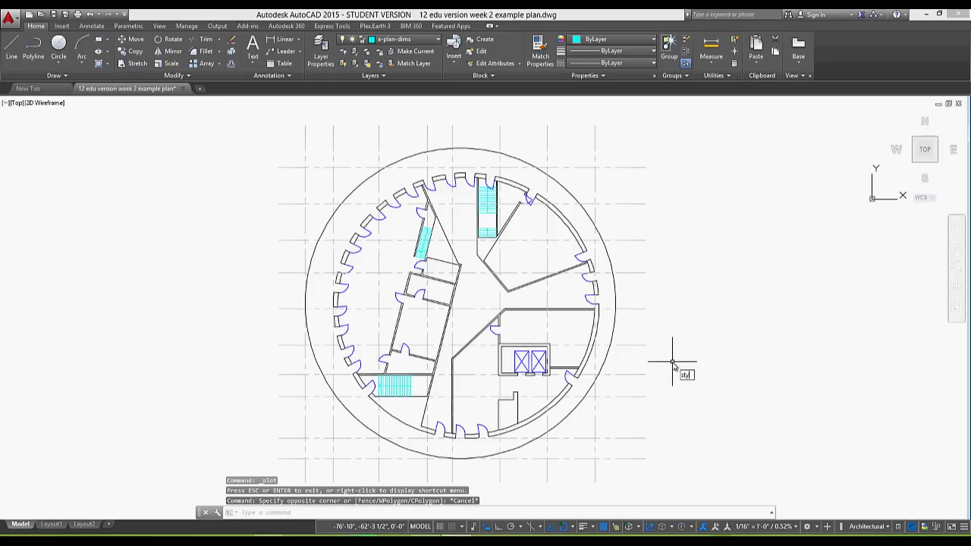
text(les)
key(Return)
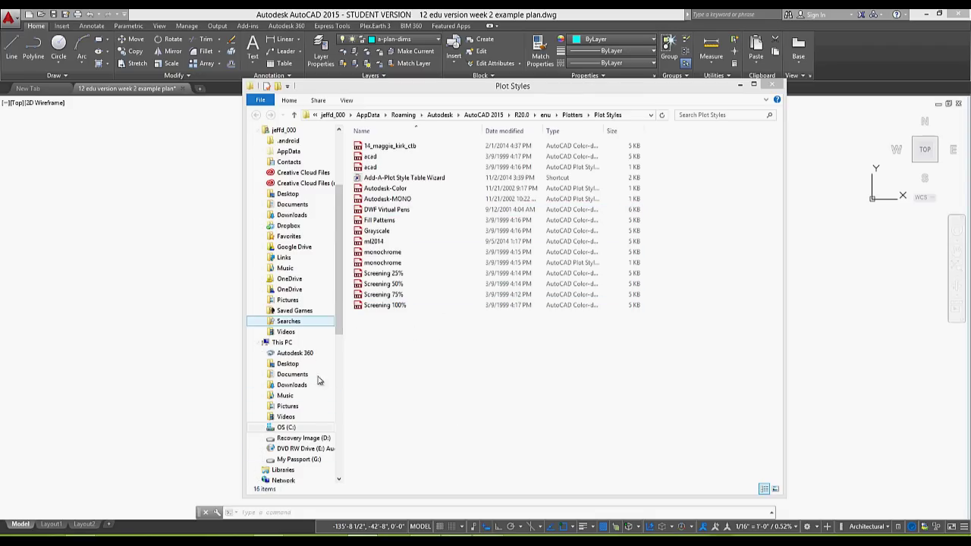
Copy the S12 wk 5 ctb file from the pratt week 5 folder.
scroll(334, 420, down, 9)
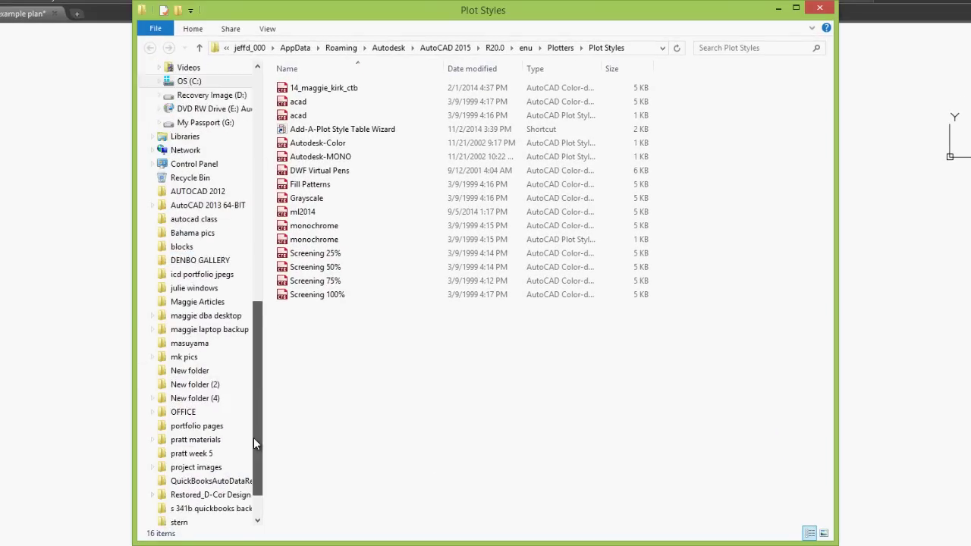
scroll(254, 437, down, 1)
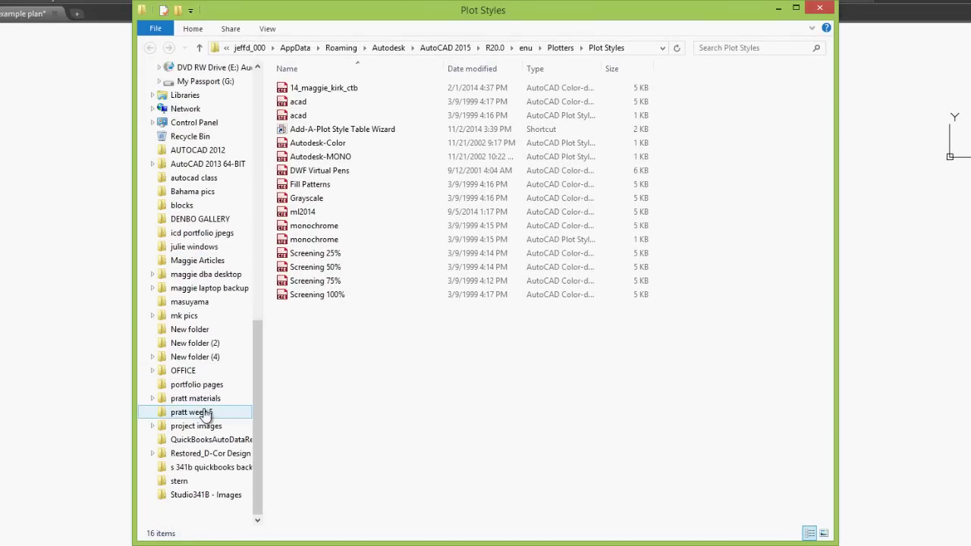
click(201, 414)
click(314, 133)
right_click(311, 130)
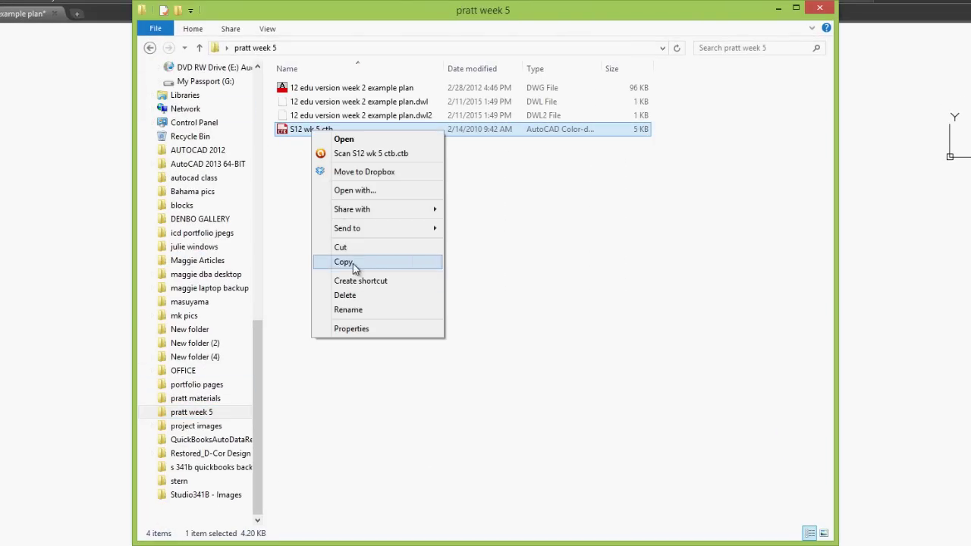
click(352, 263)
click(819, 8)
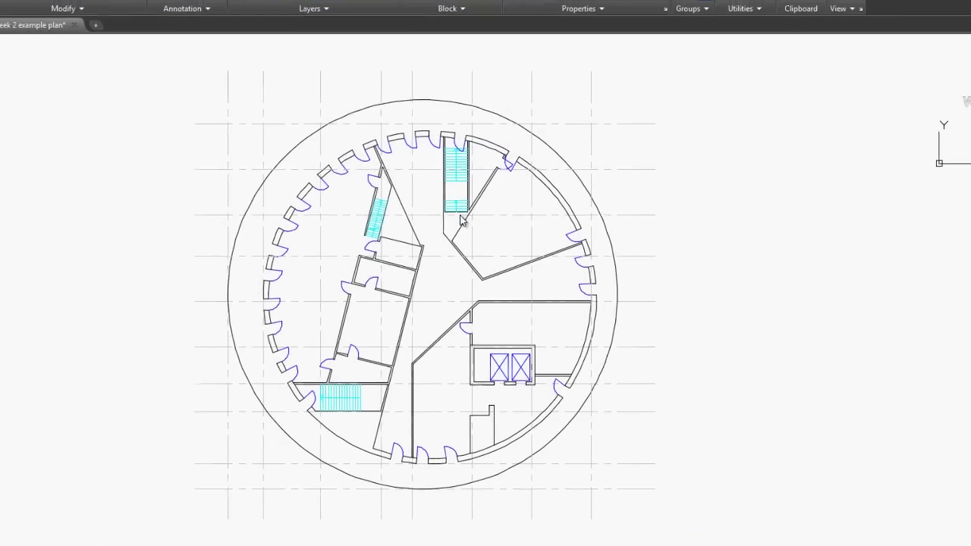
Reopen the Plot Styles folder and paste S12 wk 5 ctb into it.
text(STYLESM)
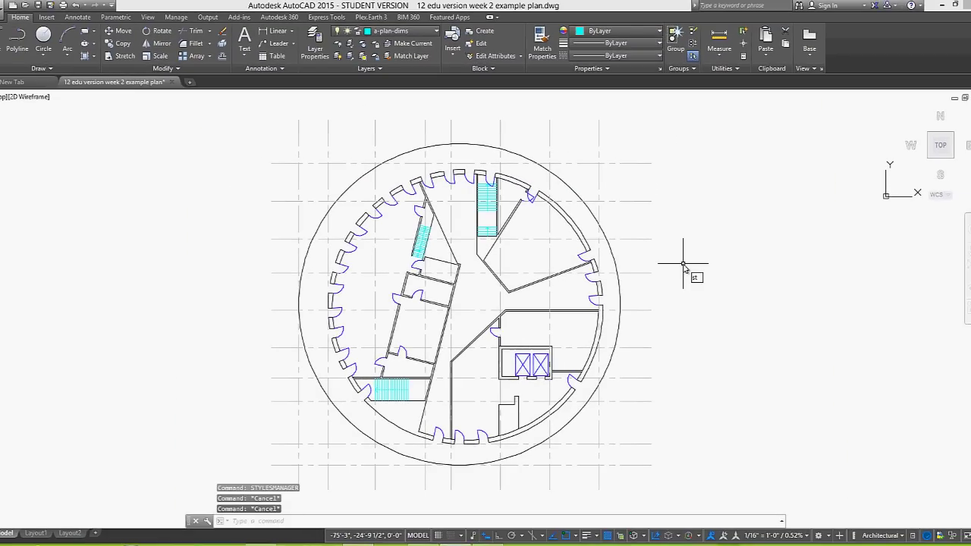
key(Escape)
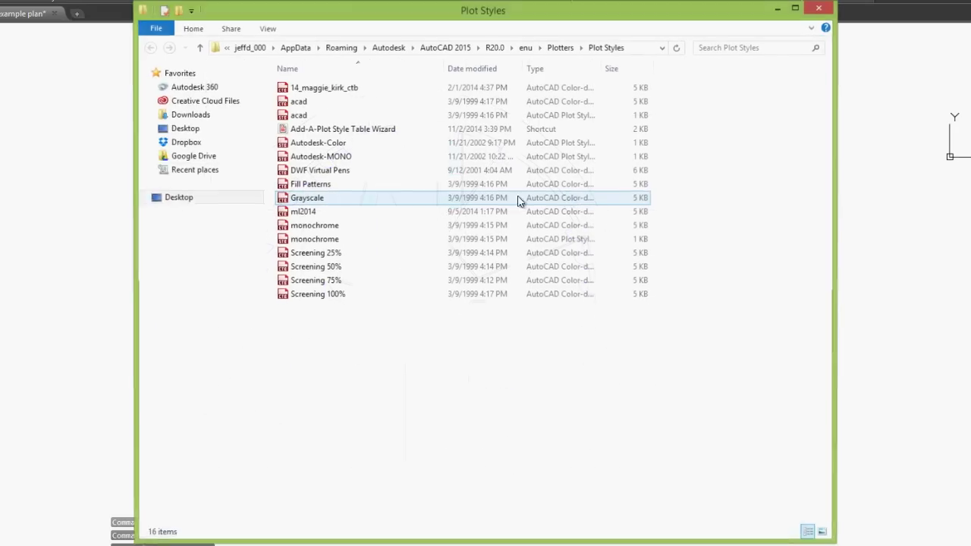
key(ctrl+v)
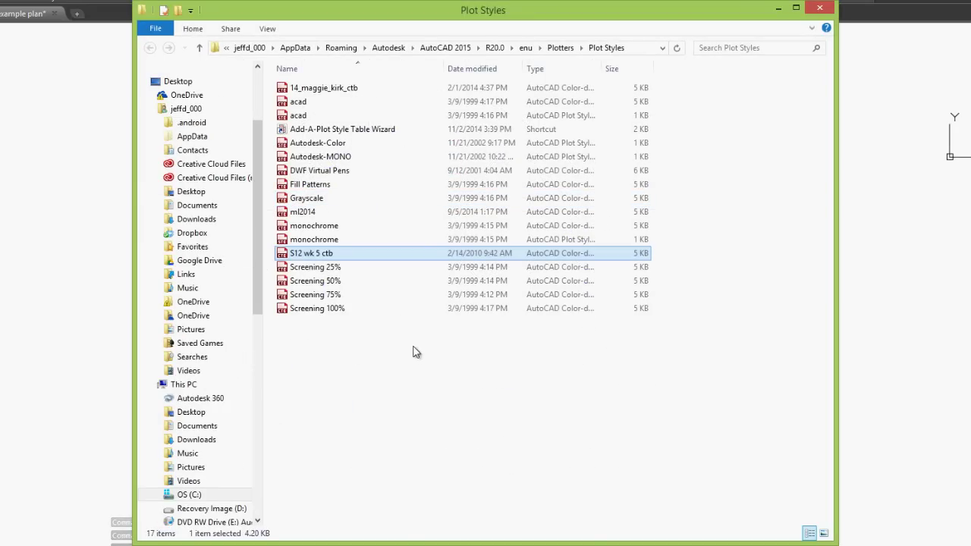
Reopen the plot settings with the previous plot's setup, keeping monochrome.ctb, then close them.
click(819, 7)
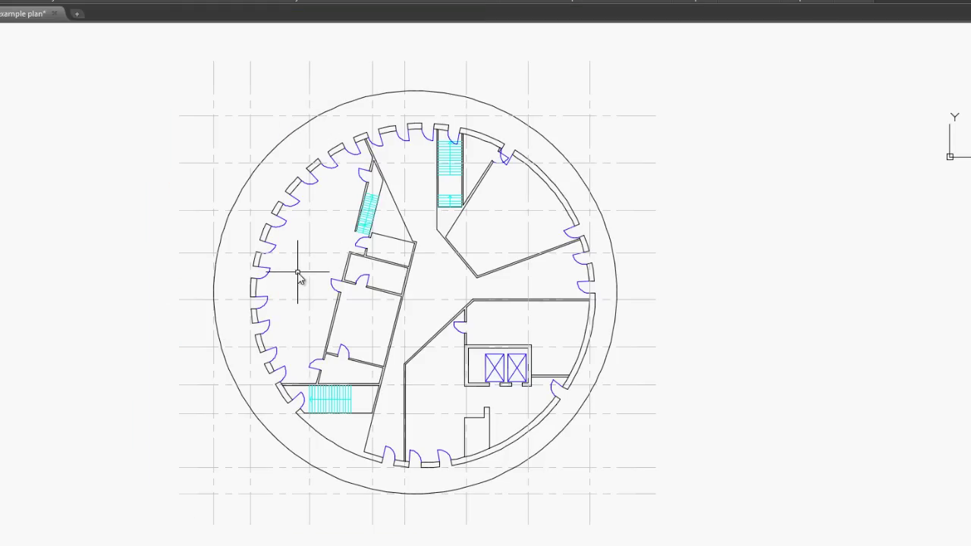
key(ctrl+p)
click(391, 158)
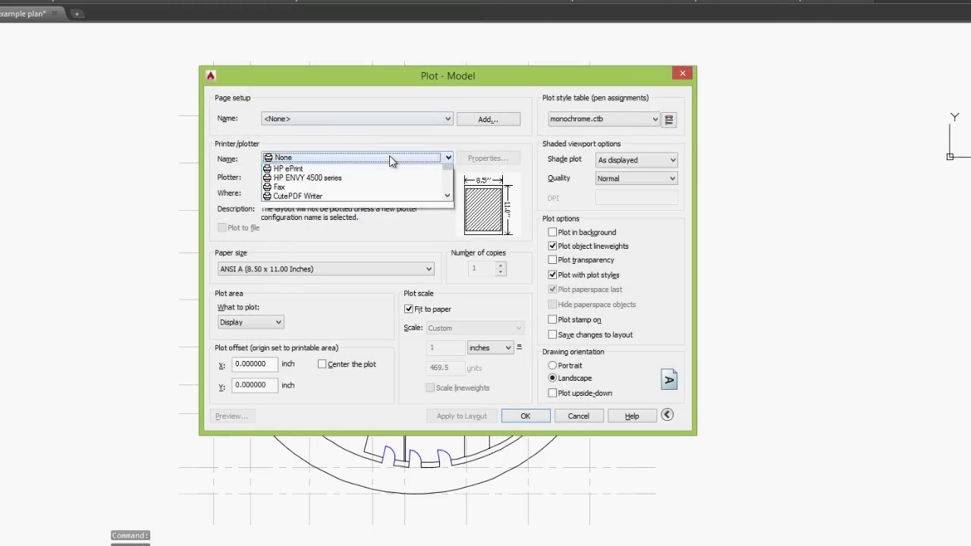
click(388, 119)
click(387, 119)
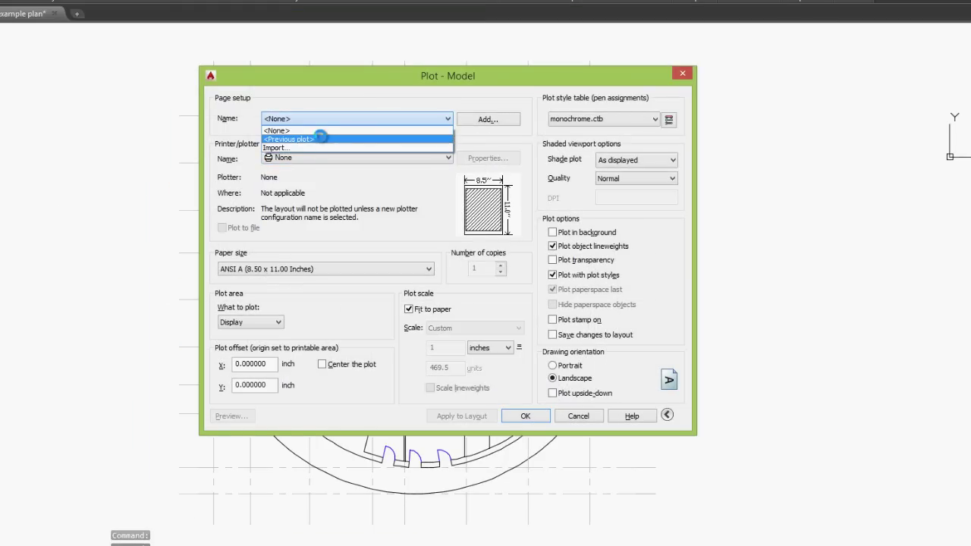
click(320, 139)
click(637, 119)
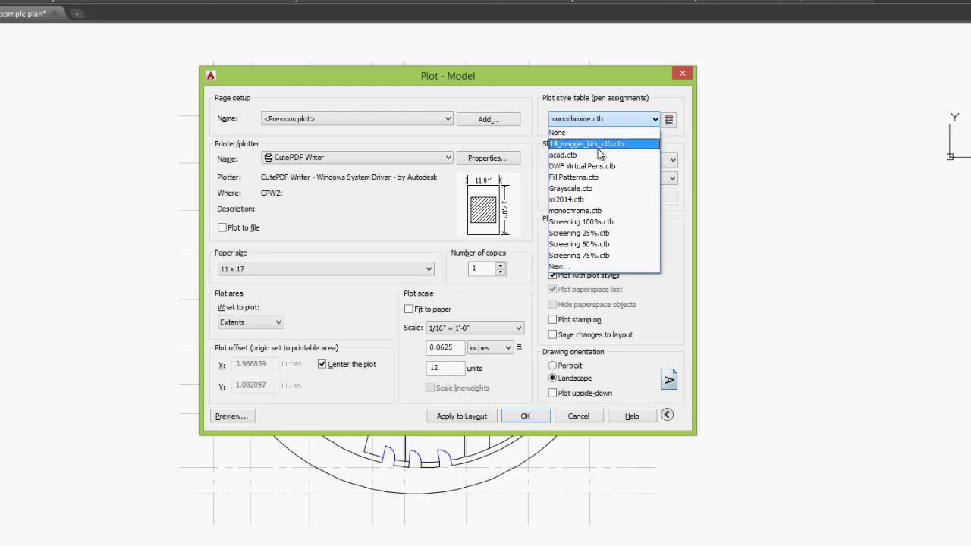
click(685, 72)
click(682, 72)
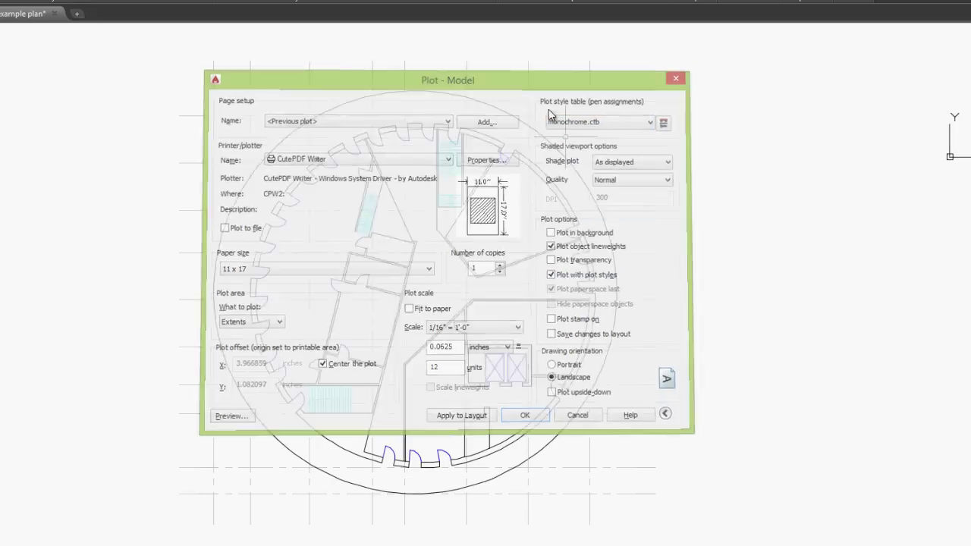
Plot with previous settings and S12 wk 5 ctb.ctb for this layout only, saving the PDF.
key(ctrl+p)
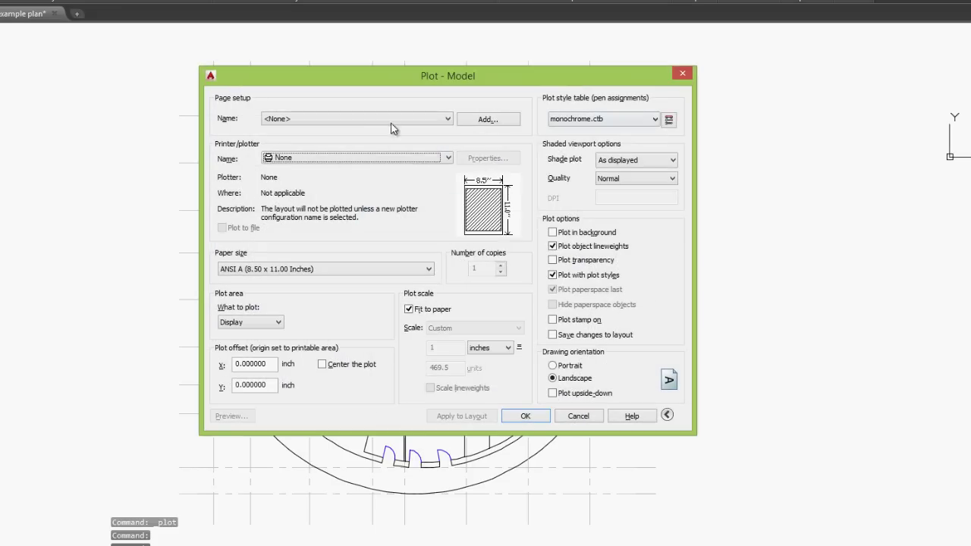
click(360, 119)
click(357, 138)
click(621, 119)
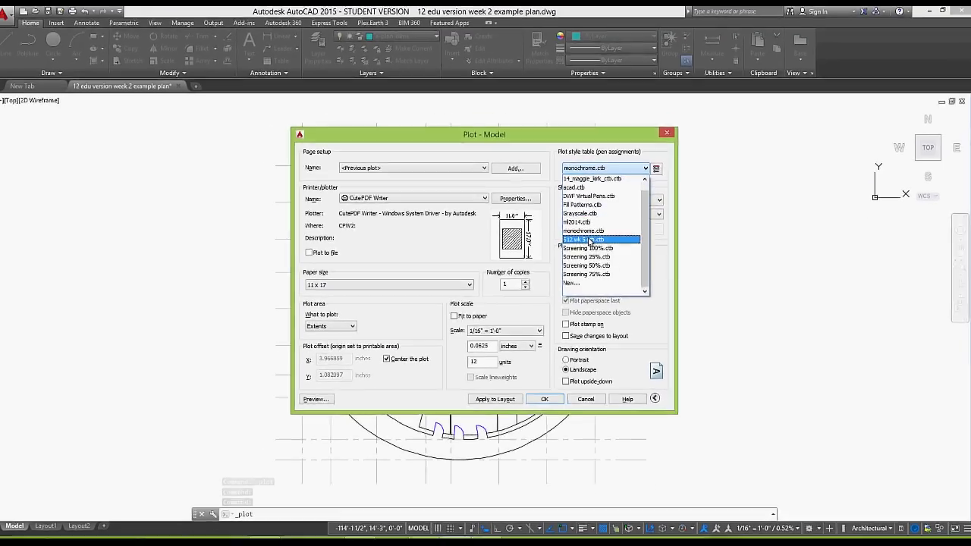
click(575, 210)
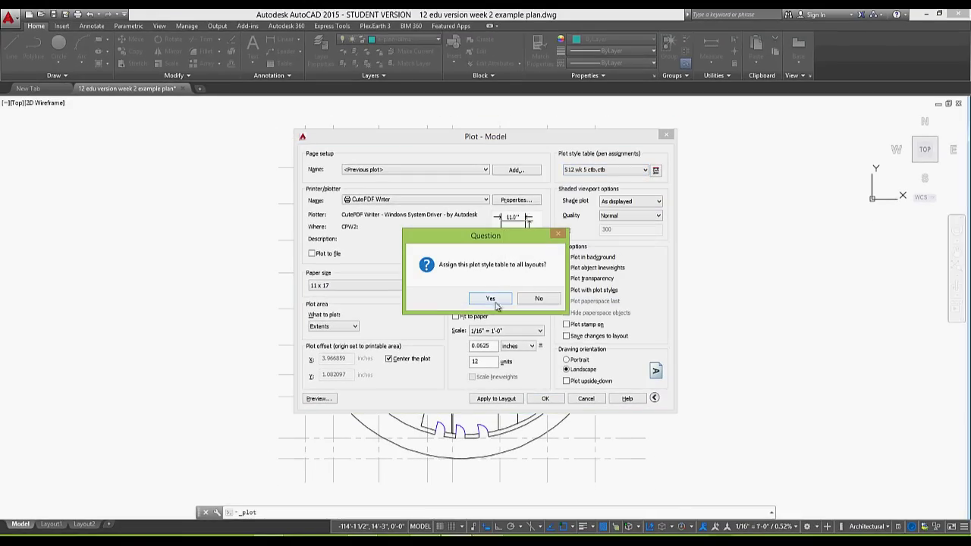
click(535, 301)
click(546, 399)
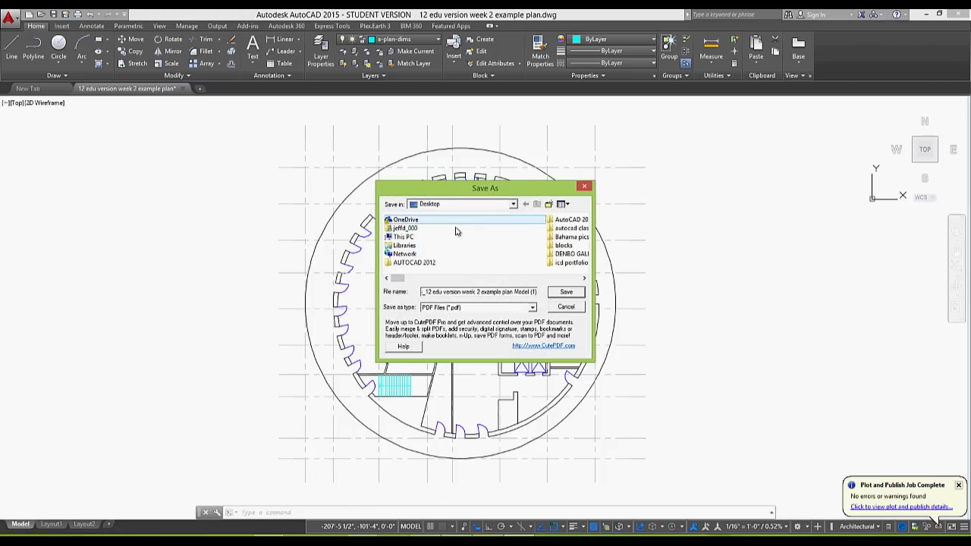
click(565, 293)
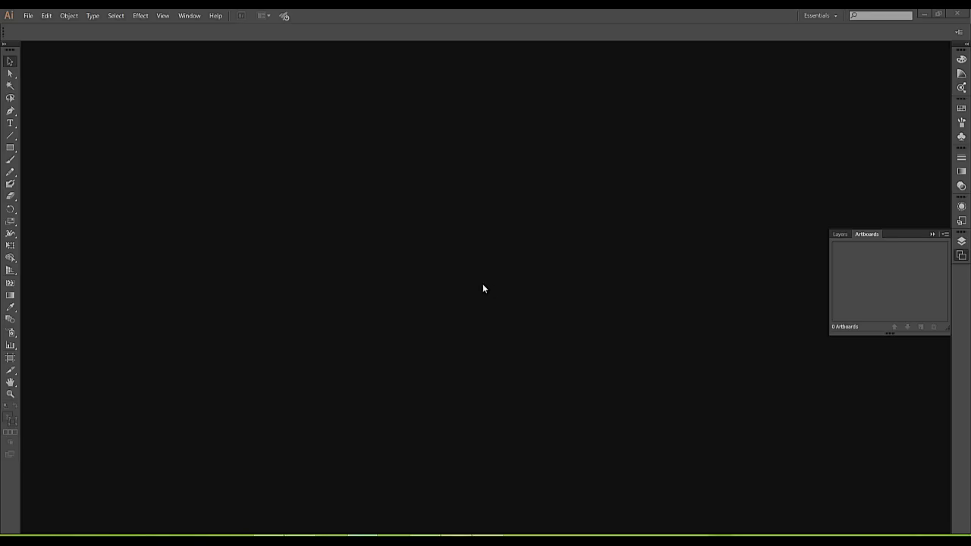
Open the plotted floor-plan PDF from the Desktop in Illustrator.
click(29, 16)
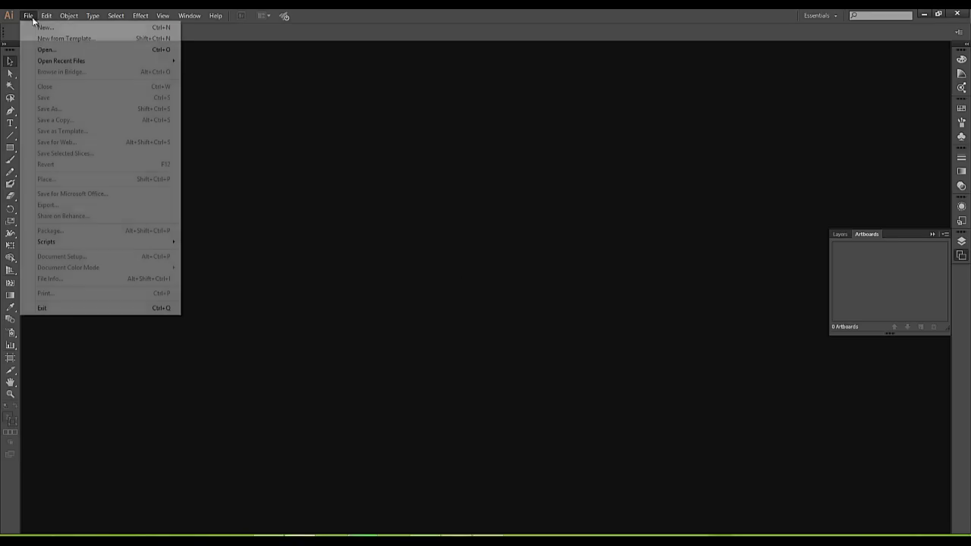
click(45, 49)
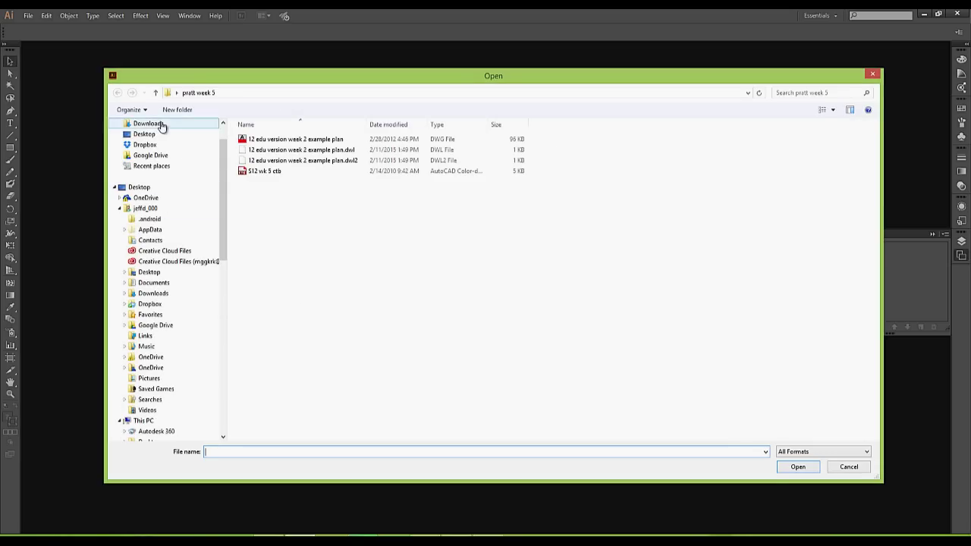
click(159, 134)
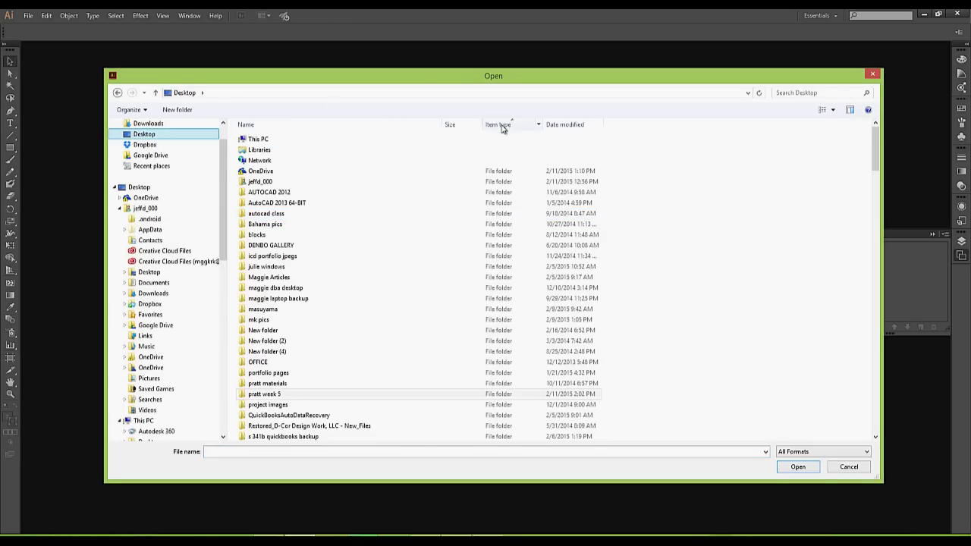
scroll(437, 197, down, 1)
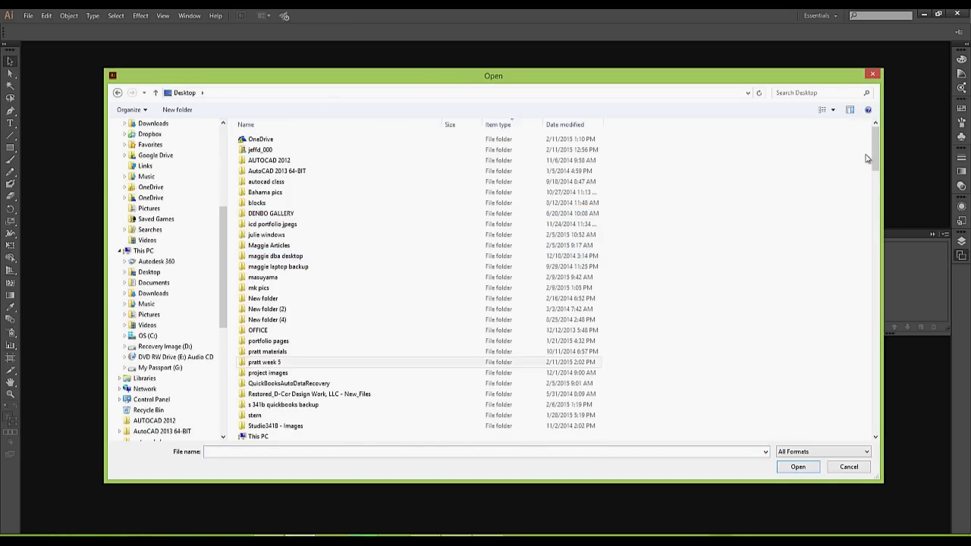
drag(871, 157, 874, 374)
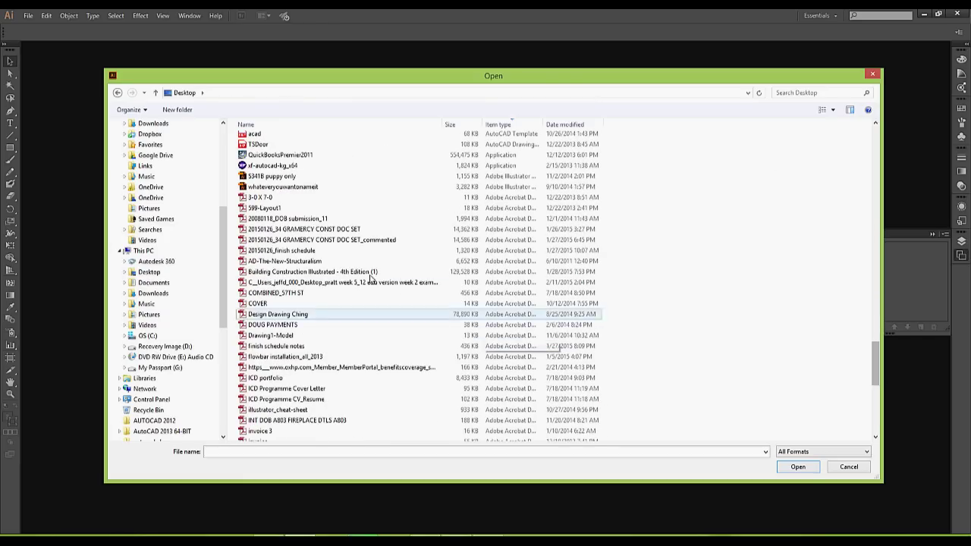
double_click(345, 284)
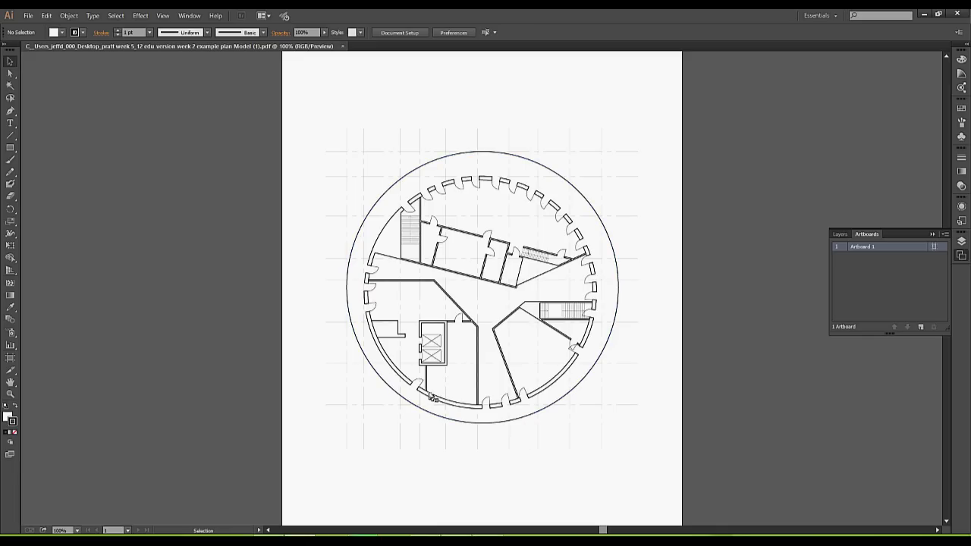
click(10, 393)
click(455, 200)
drag(531, 362, 455, 217)
alt+click(533, 278)
alt+click(556, 356)
alt+click(472, 258)
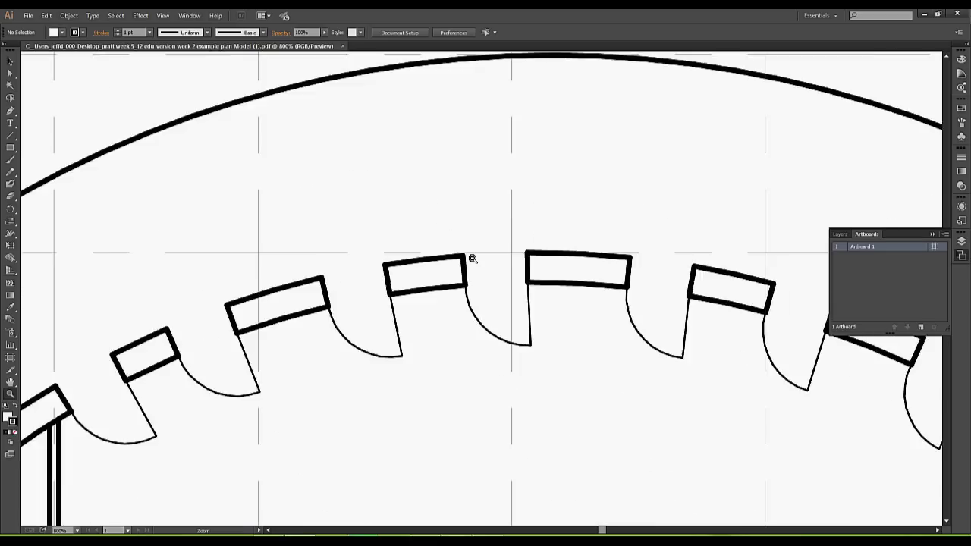
alt+click(472, 259)
alt+click(472, 258)
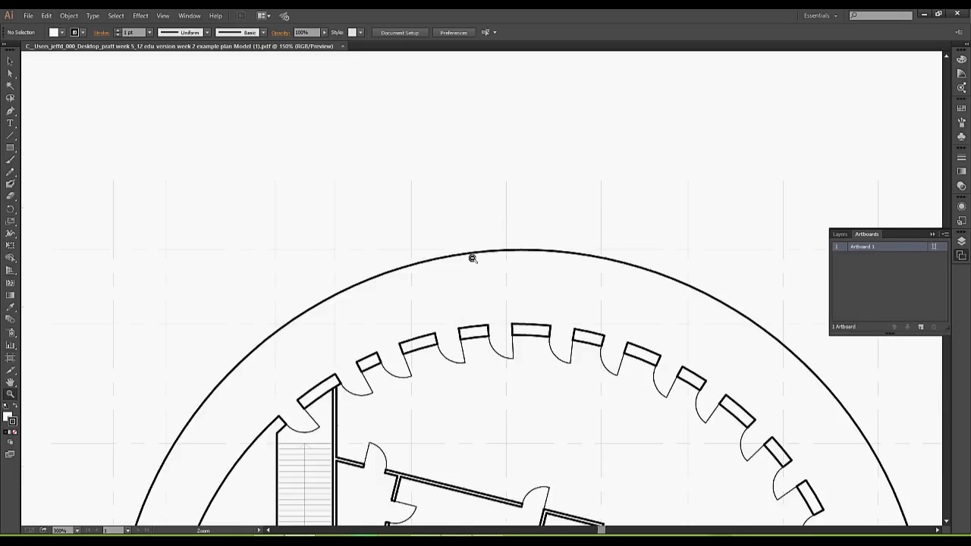
alt+click(490, 288)
drag(516, 281, 472, 166)
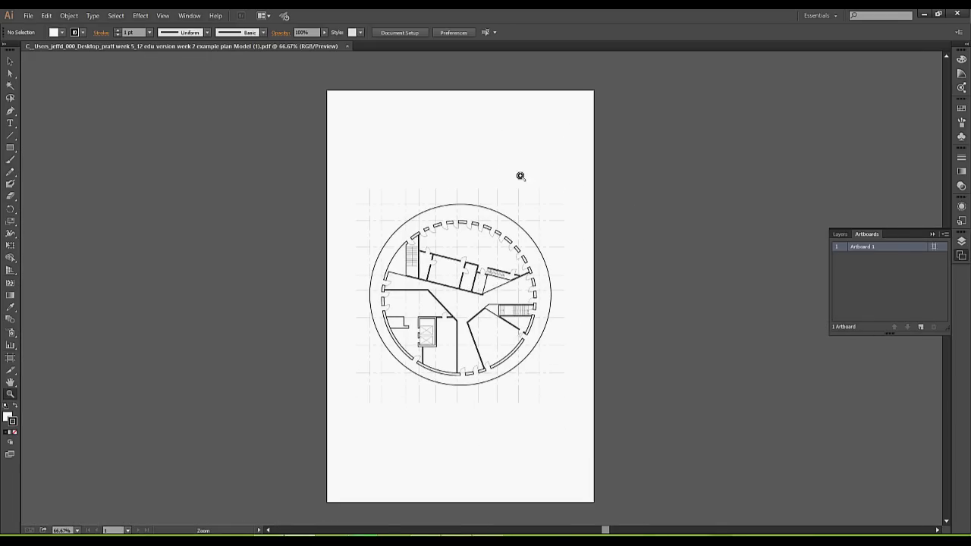
click(11, 61)
Switch the artboard to landscape, 17 in wide by 11 in tall.
click(400, 31)
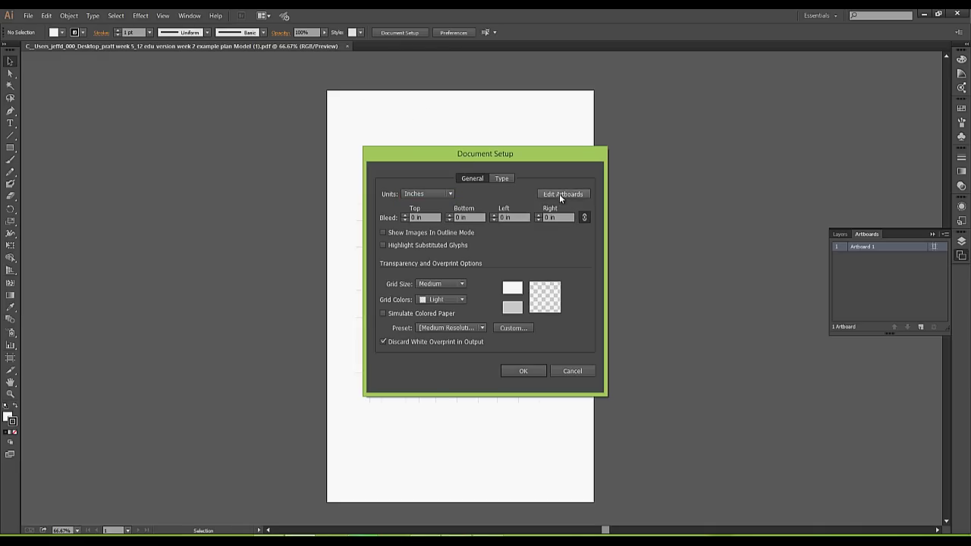
click(563, 194)
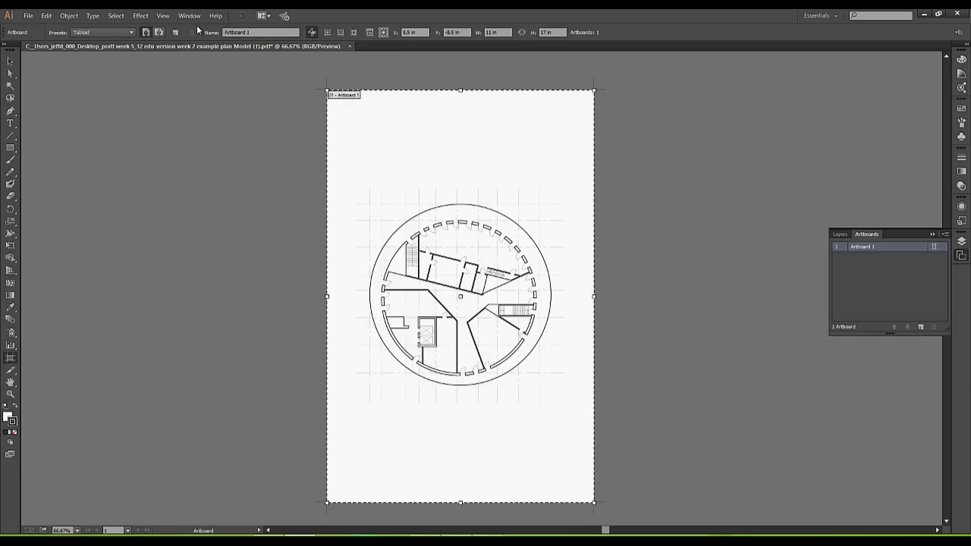
click(157, 35)
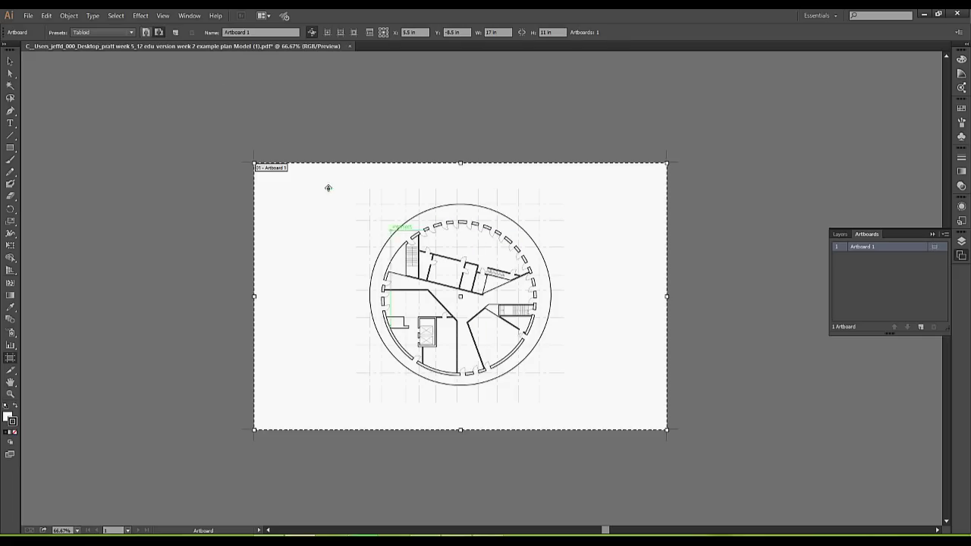
Select the entire floor plan, rotate it about its centre, then deselect.
click(10, 61)
drag(318, 179, 632, 416)
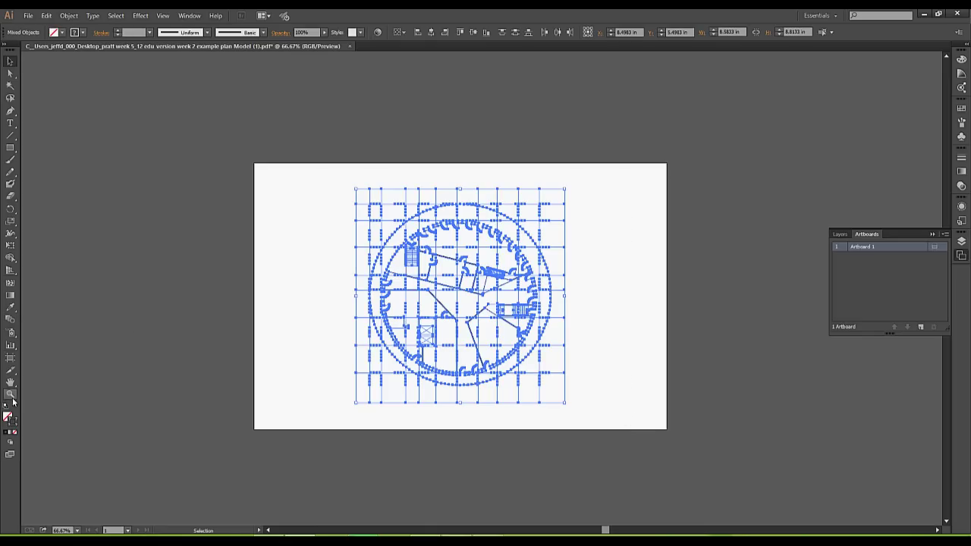
double_click(10, 209)
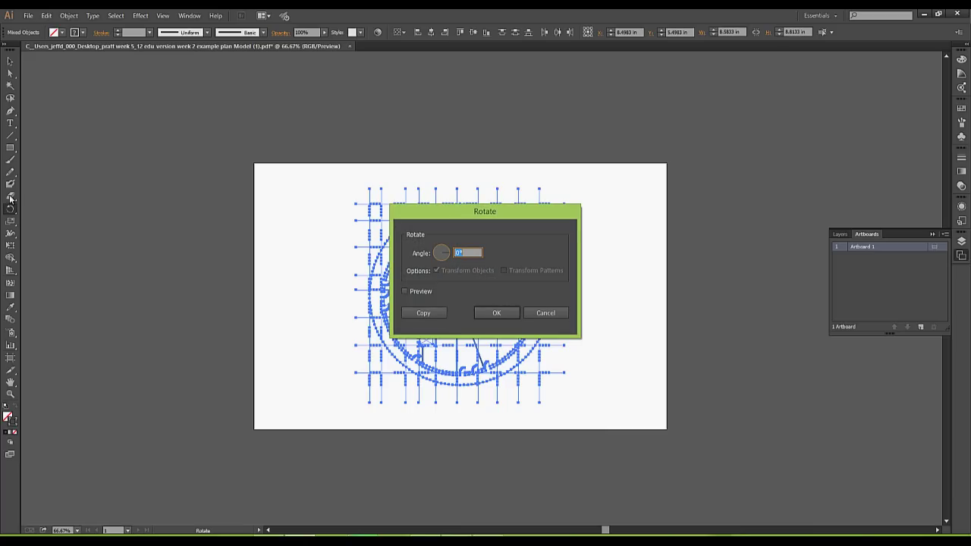
click(494, 312)
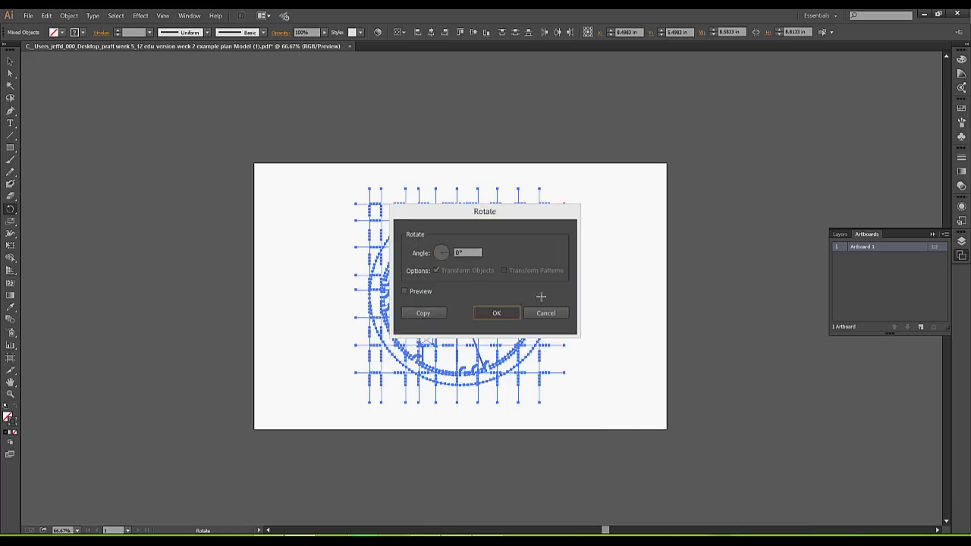
drag(541, 282, 394, 182)
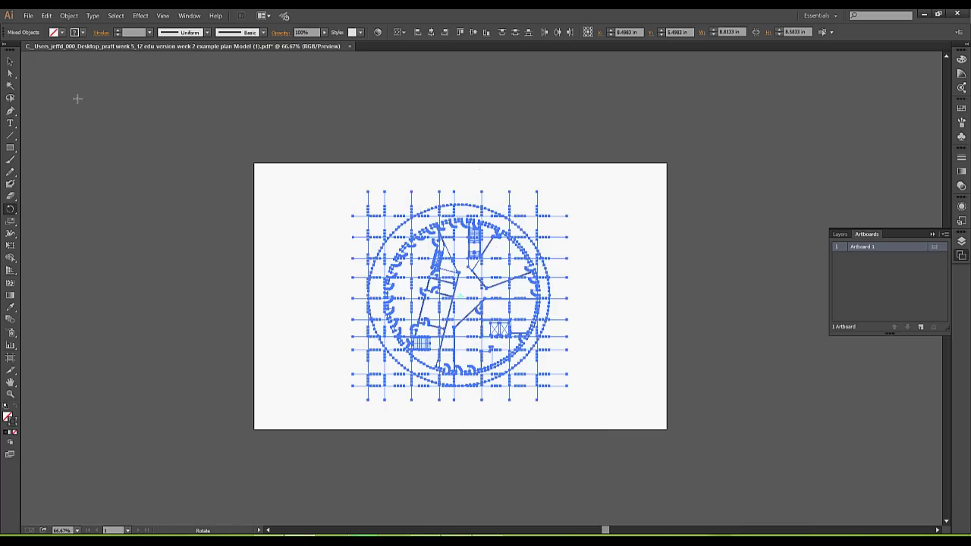
click(10, 60)
click(601, 269)
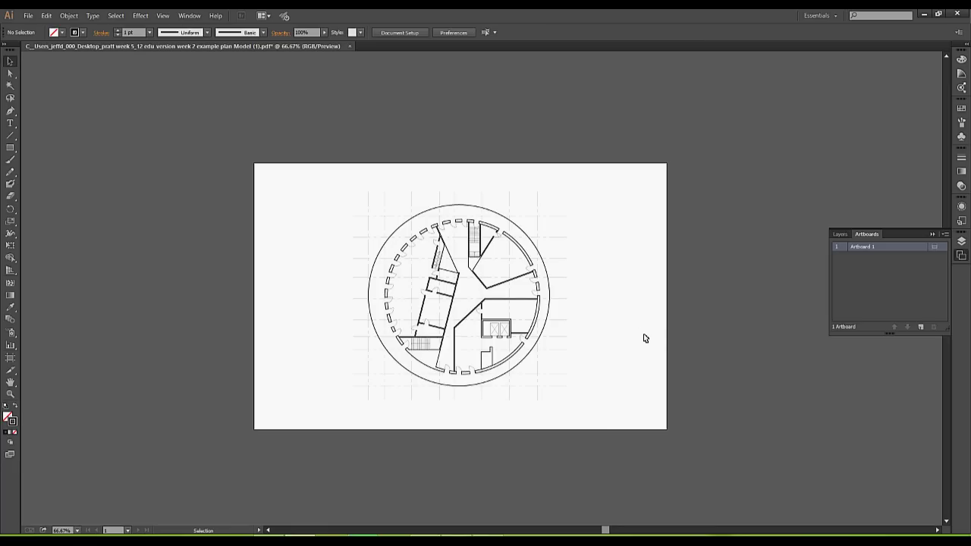
Lock Layer 1 and add a new Layer 2 placed beneath it.
click(961, 241)
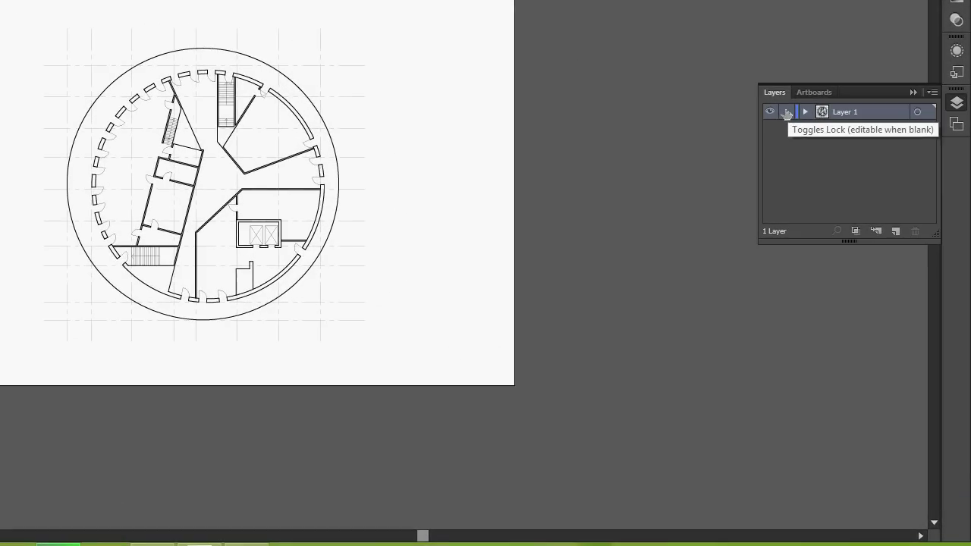
click(786, 112)
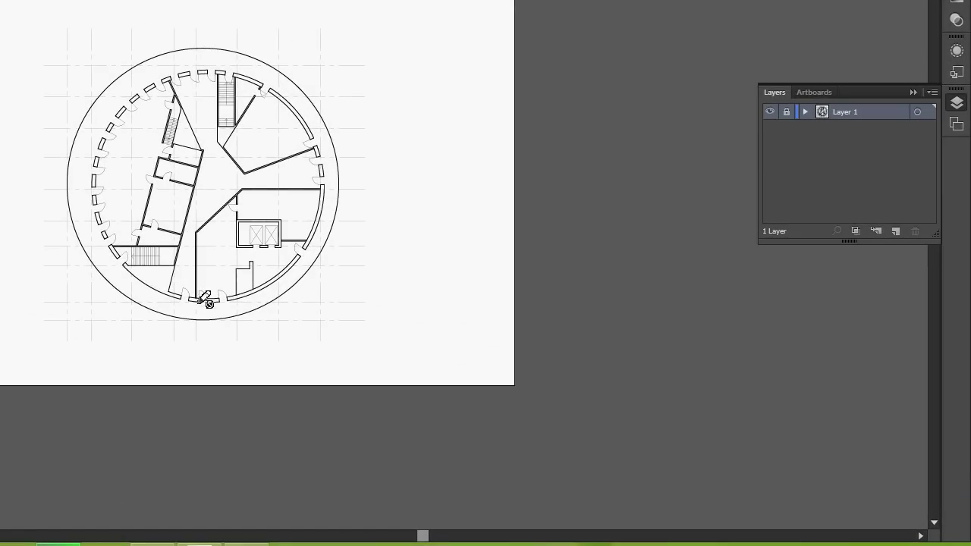
click(896, 230)
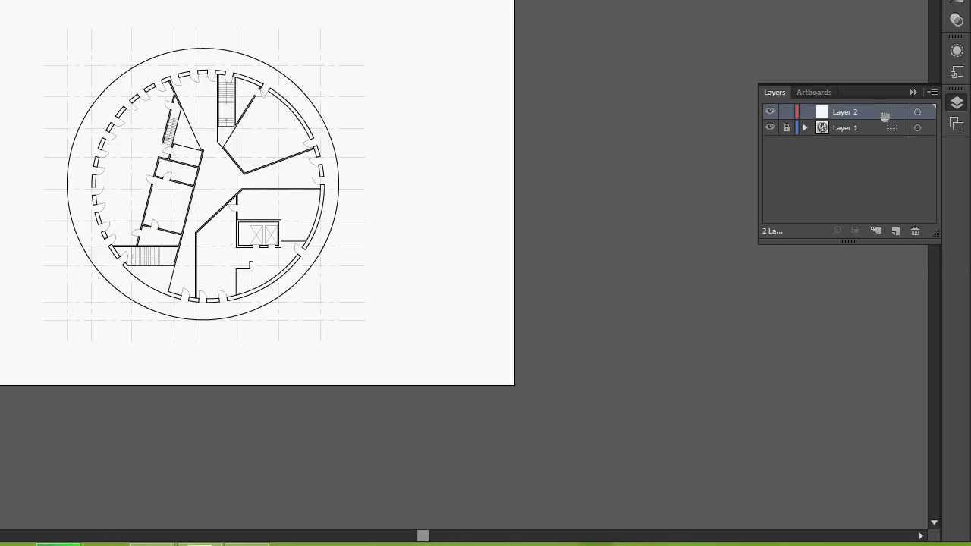
drag(885, 112, 884, 141)
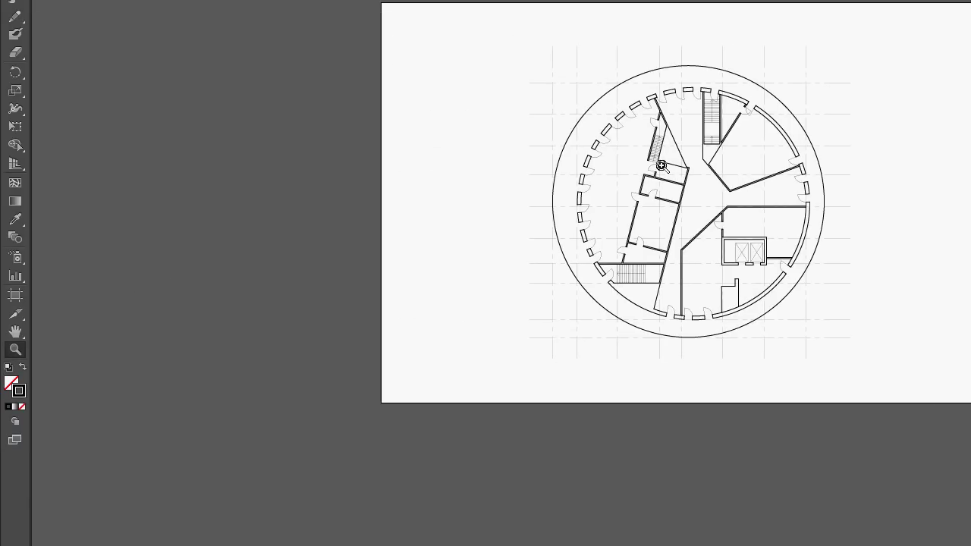
Zoom in on the left-side rooms and pick the Rectangle tool.
click(691, 171)
click(701, 199)
click(709, 201)
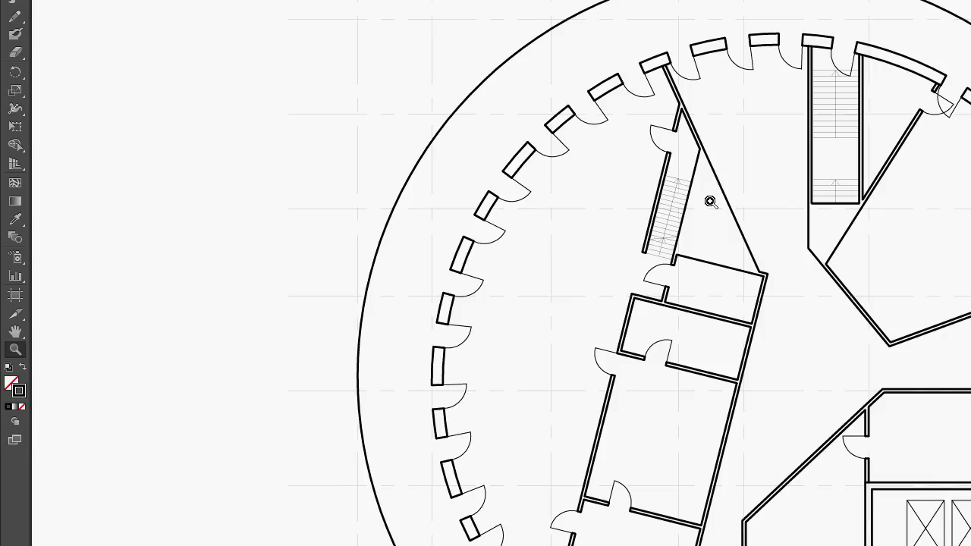
click(743, 199)
click(670, 48)
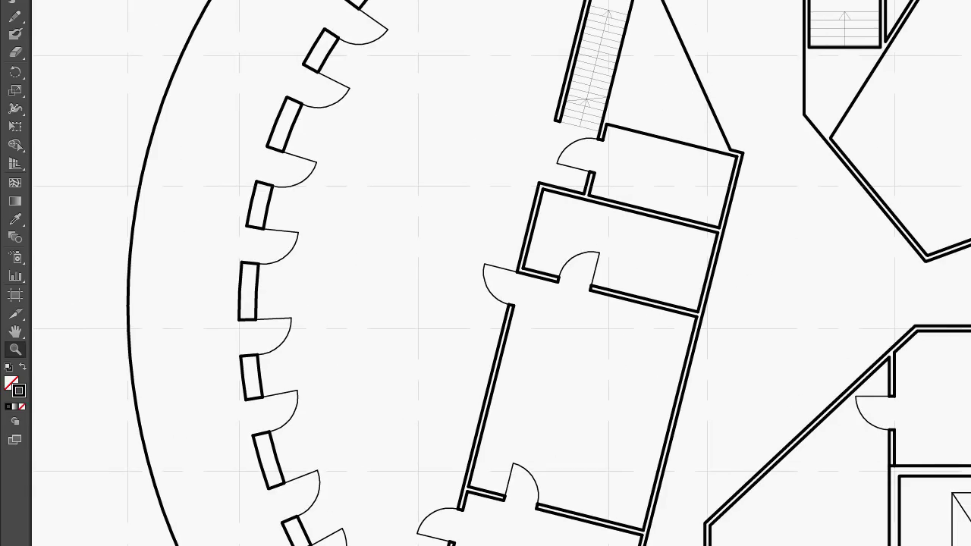
click(14, 150)
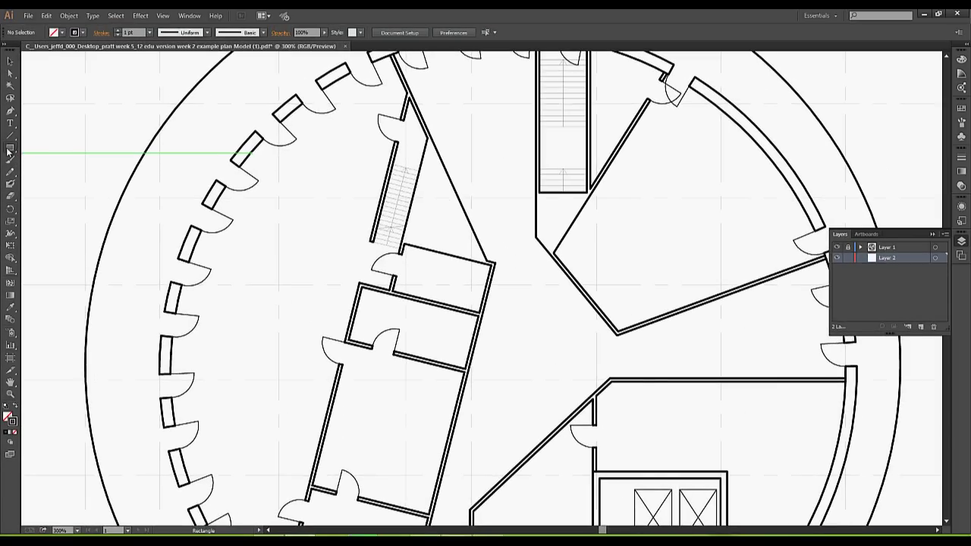
click(10, 149)
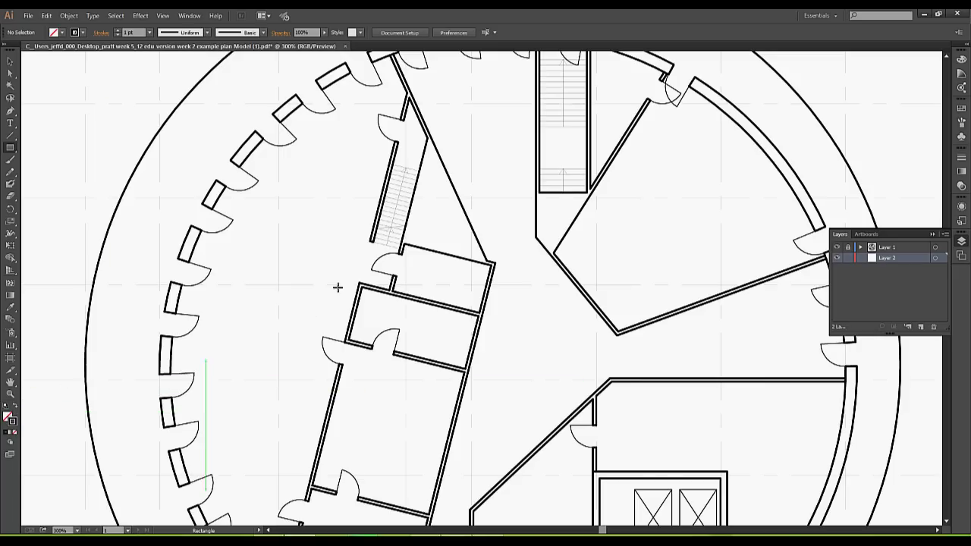
Set new shapes to no stroke and show the document's swatches for the fill.
click(14, 431)
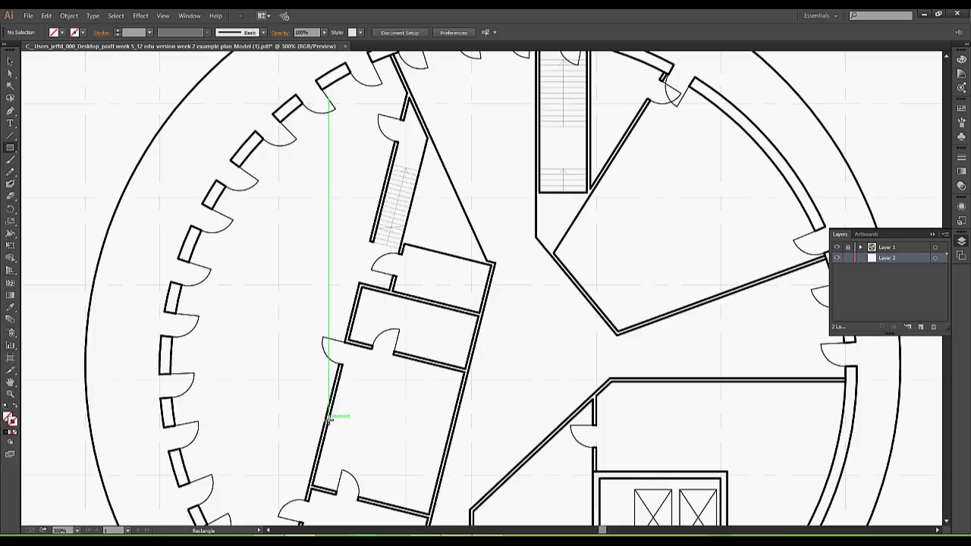
click(8, 417)
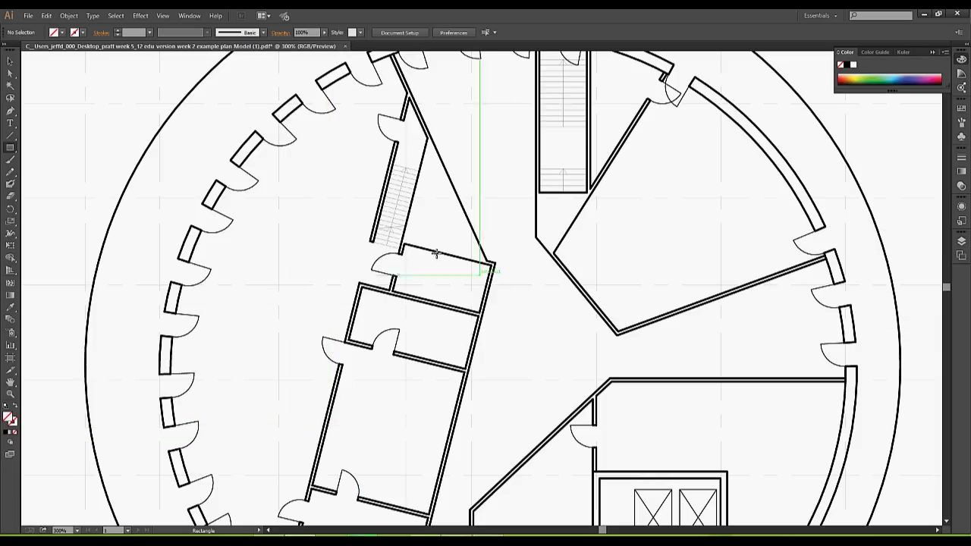
click(962, 109)
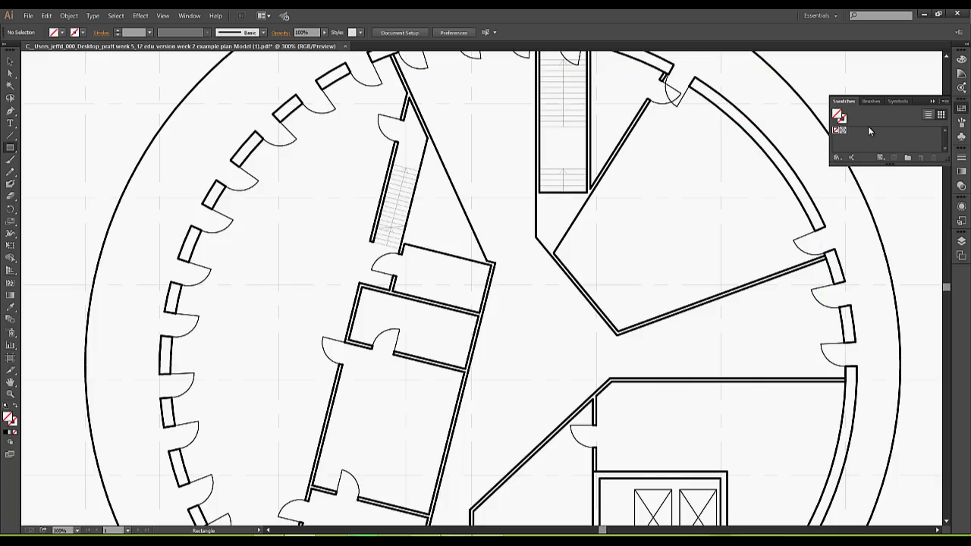
From the Swatches panel menu, browse Open Swatch Library > Color Books.
click(934, 102)
click(960, 109)
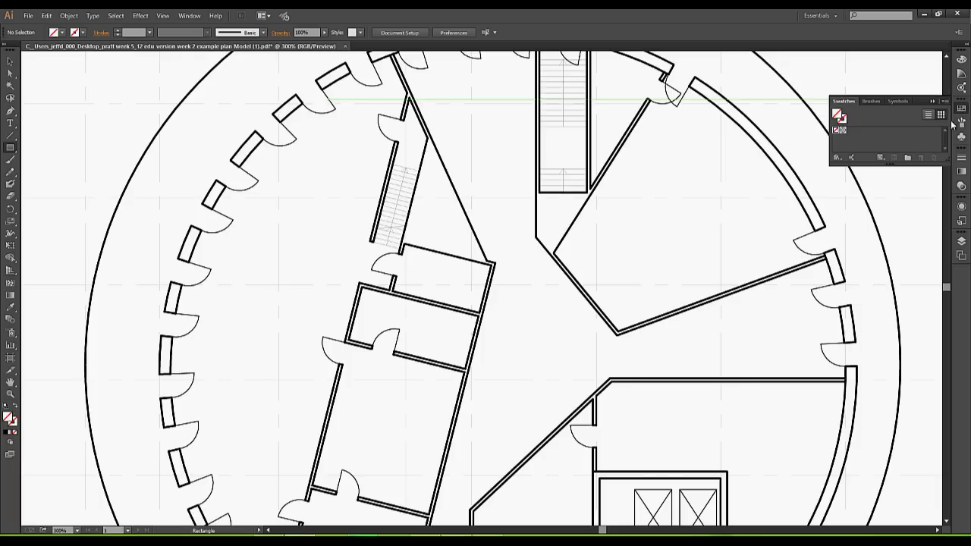
click(945, 102)
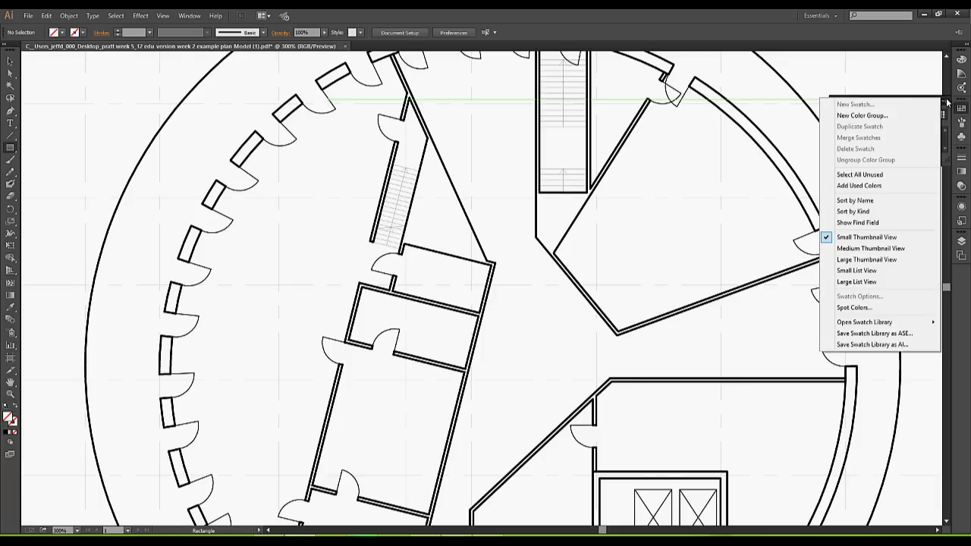
click(946, 102)
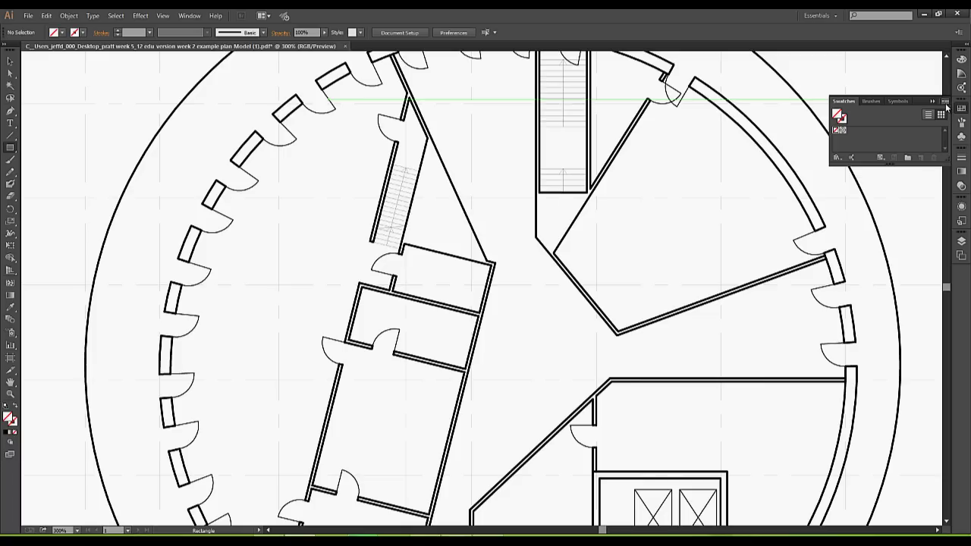
click(946, 103)
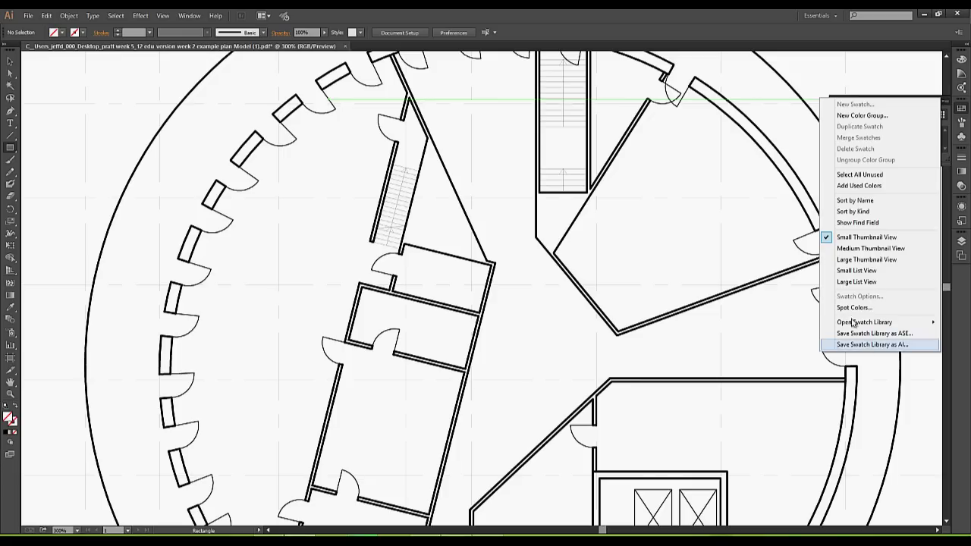
mouse_move(882, 323)
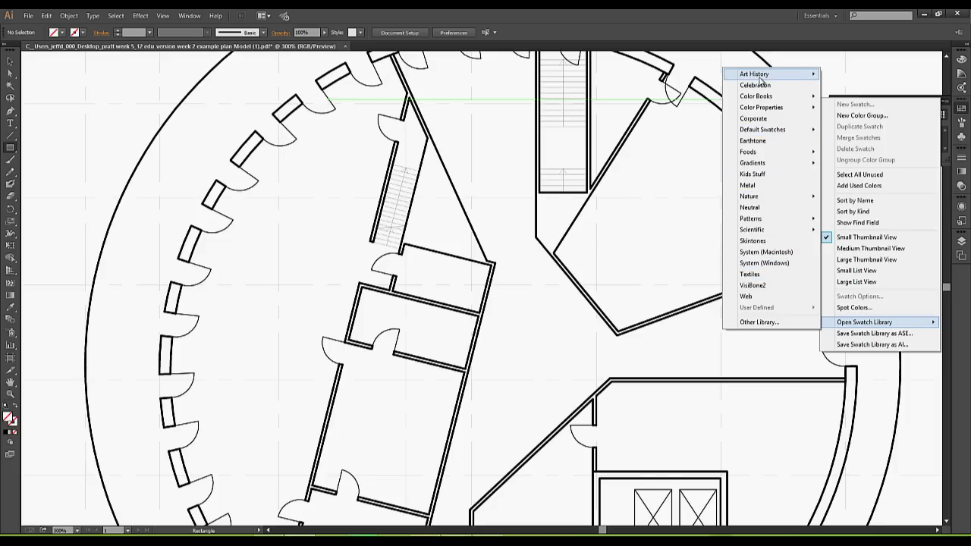
mouse_move(760, 79)
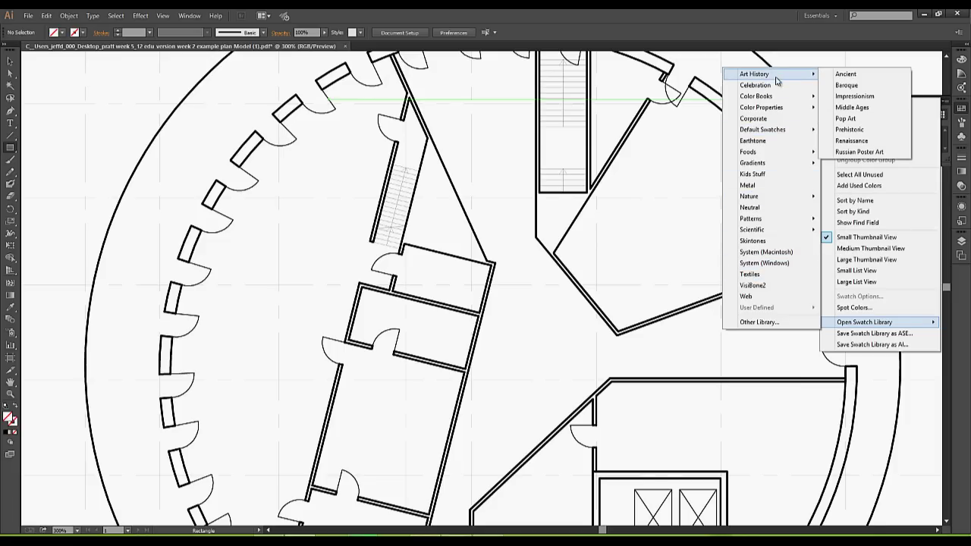
mouse_move(772, 99)
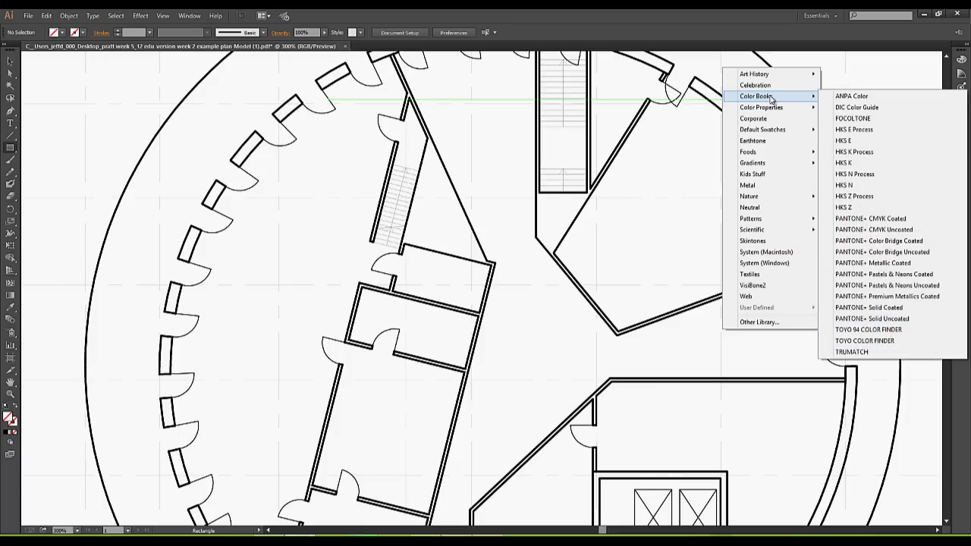
Set the fill to a grey swatch from the PANTONE+ CMYK Coated library, then close the library.
click(891, 219)
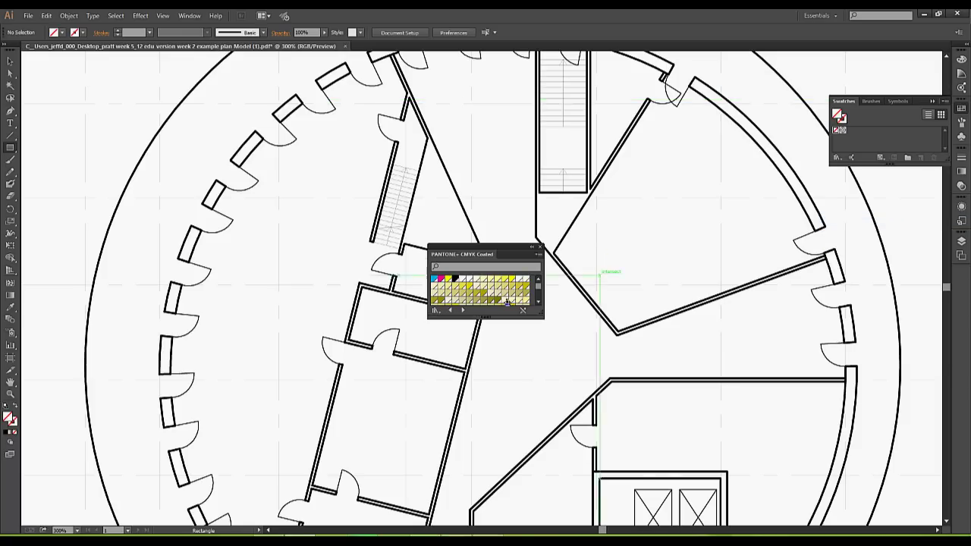
drag(542, 322, 798, 506)
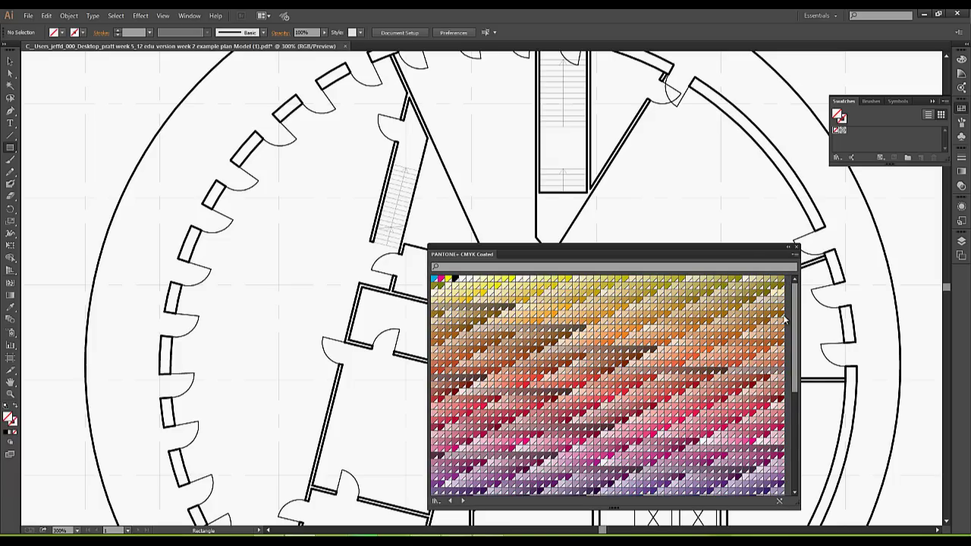
scroll(786, 465, down, 10)
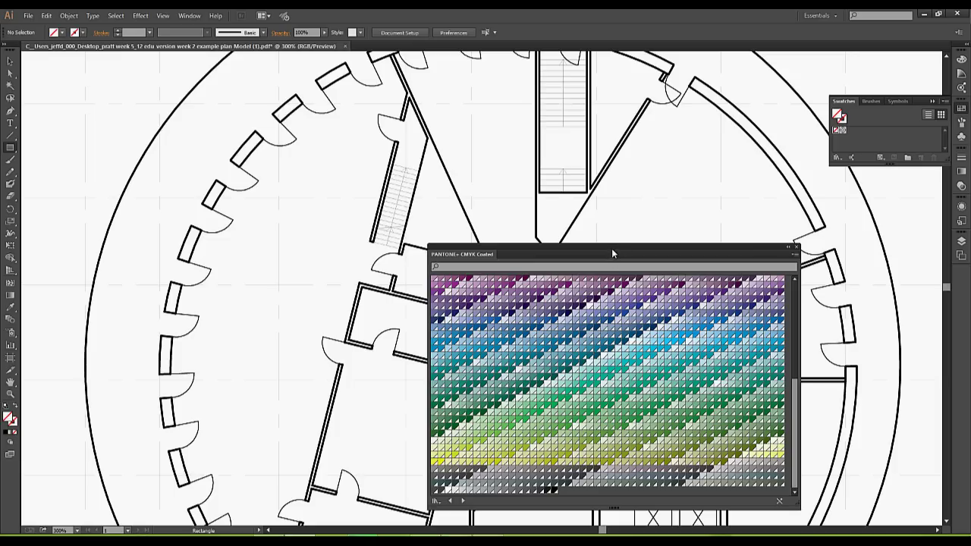
drag(613, 245, 550, 183)
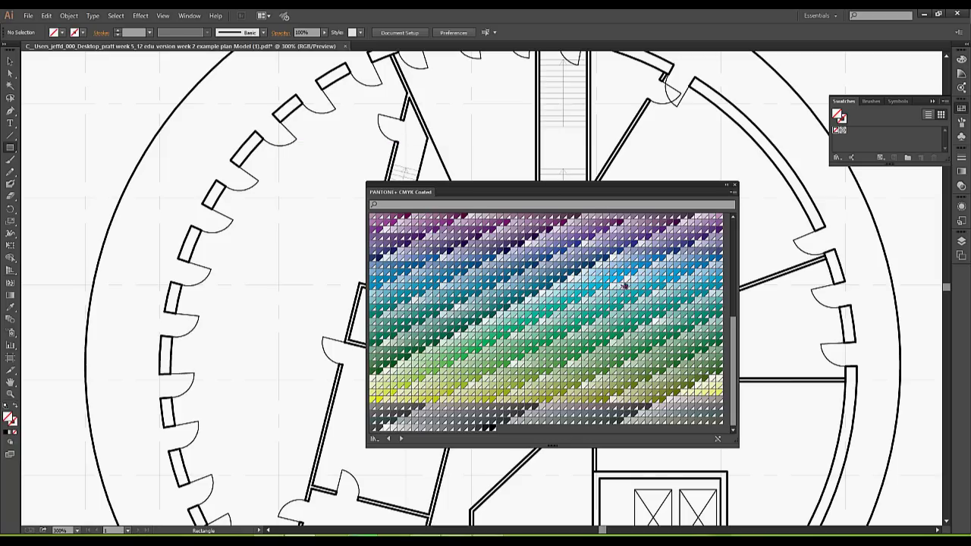
click(556, 415)
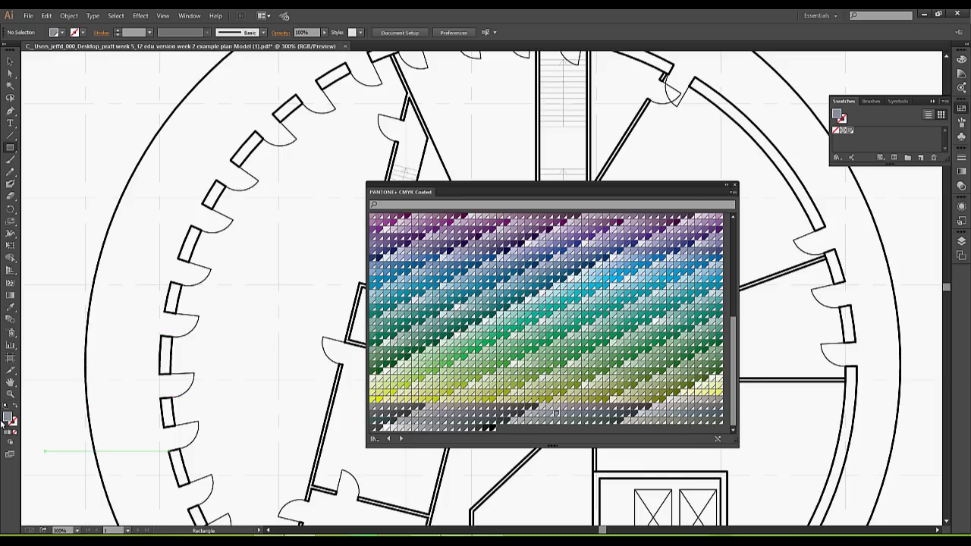
click(735, 186)
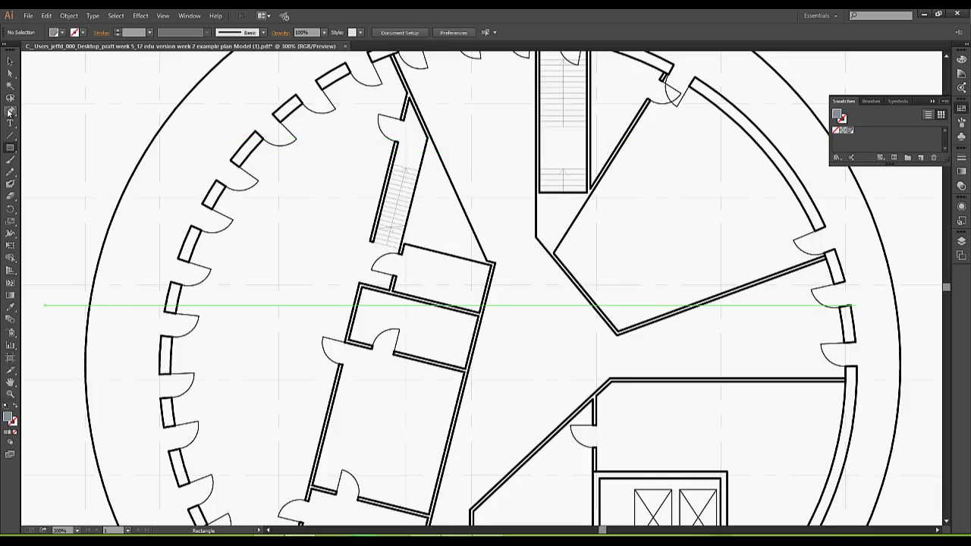
Zoom in on the room beside the stair and frame the stair area.
click(10, 393)
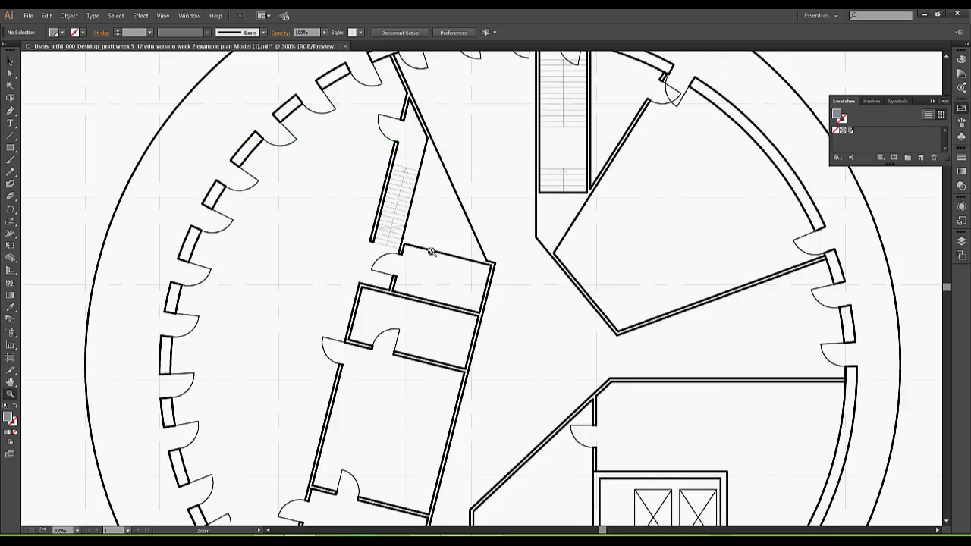
click(430, 252)
click(504, 285)
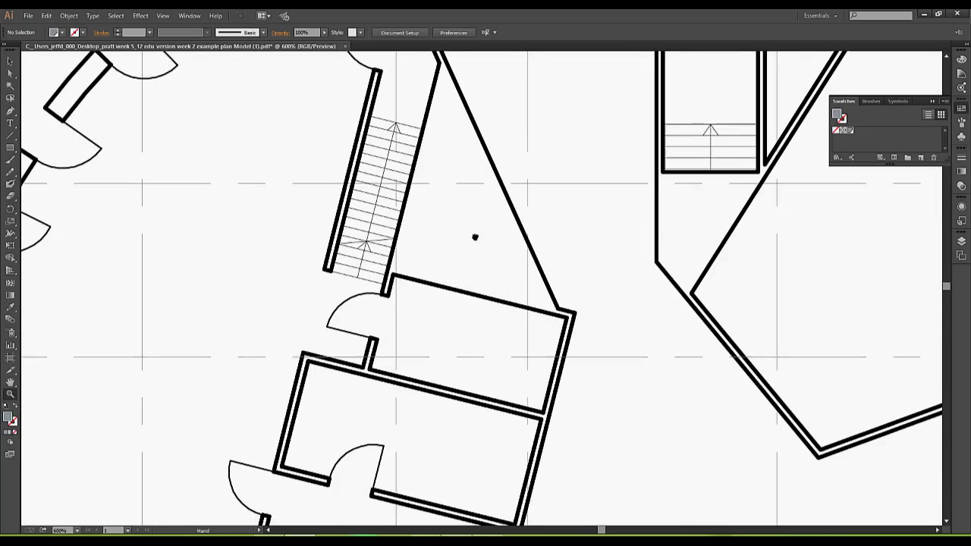
drag(475, 237, 487, 165)
Draw a closed triangular path with the Pen tool between the stair and the diagonal wall.
click(11, 111)
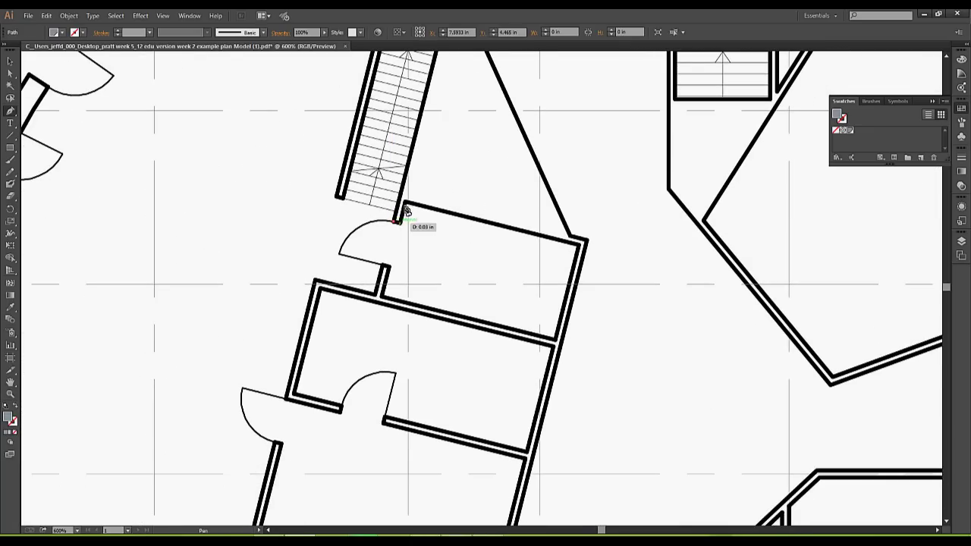
click(404, 204)
click(579, 241)
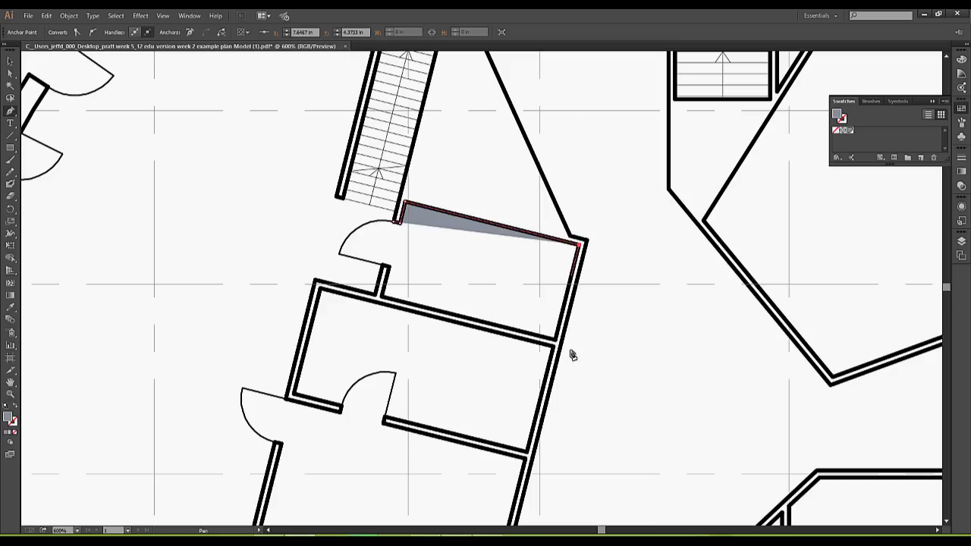
click(559, 344)
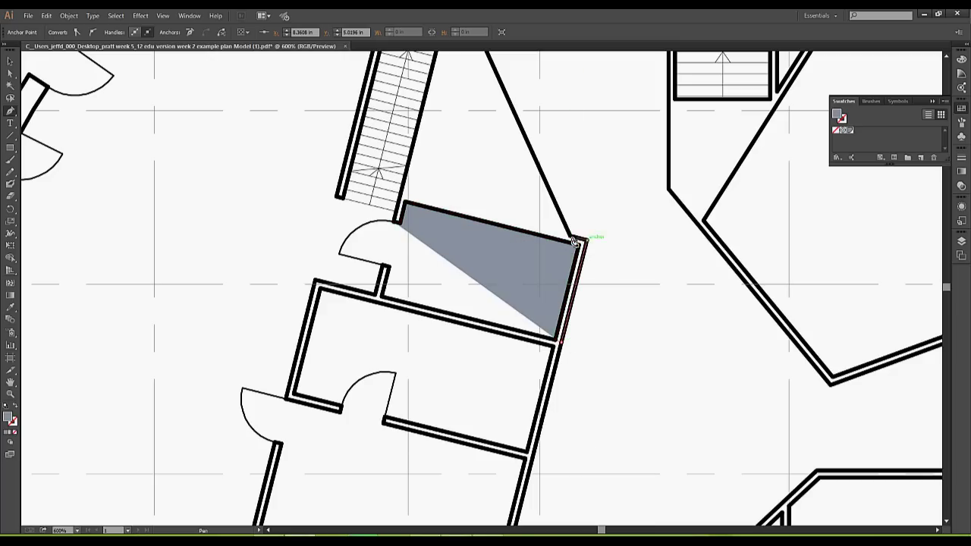
click(575, 241)
scroll(598, 311, up, 5)
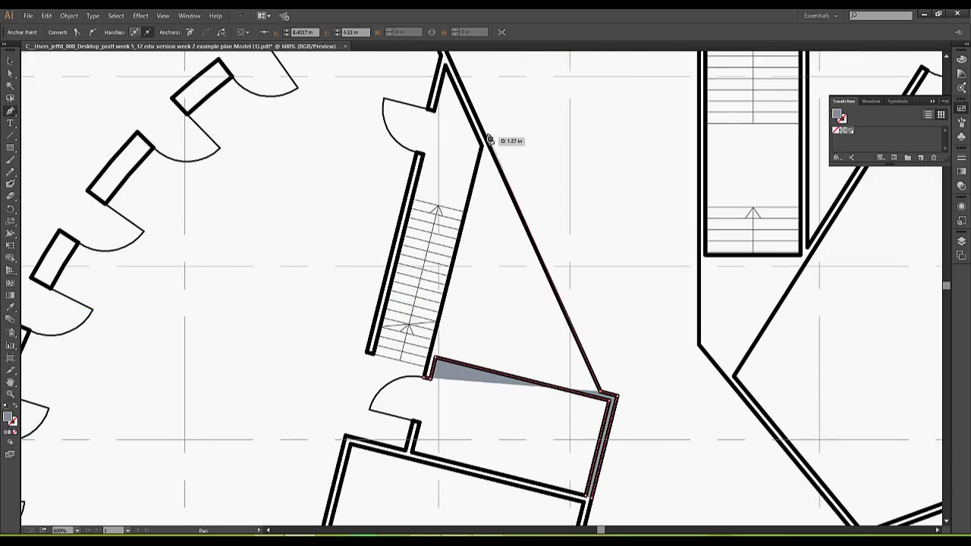
click(487, 144)
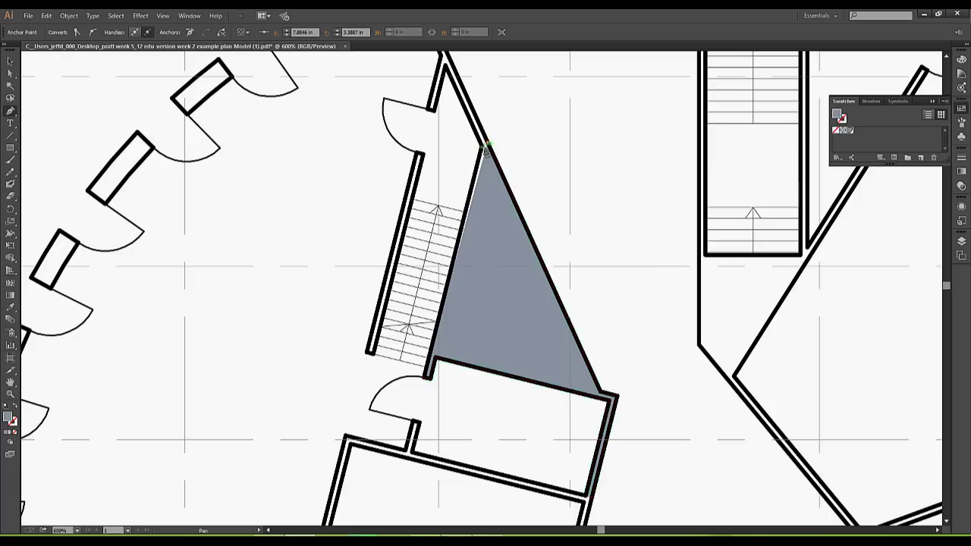
click(427, 375)
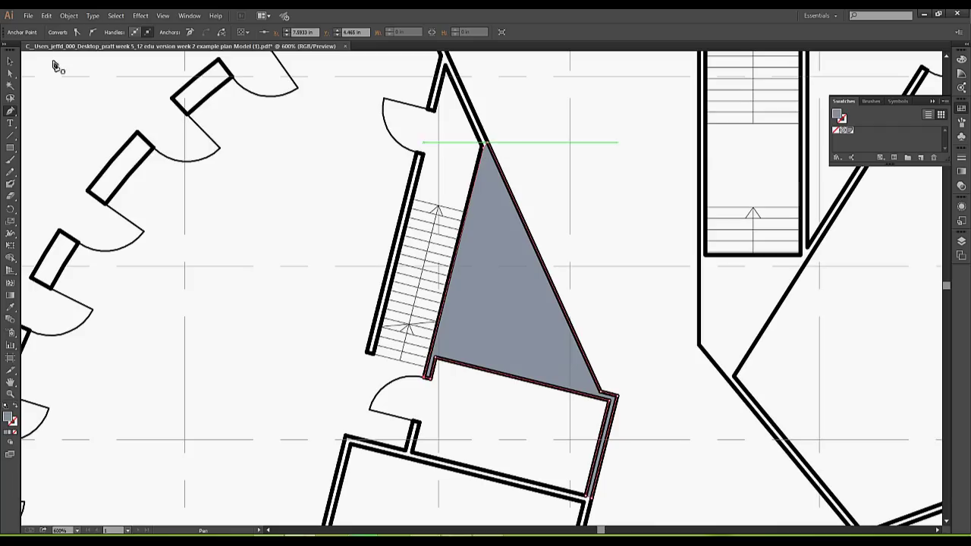
click(9, 61)
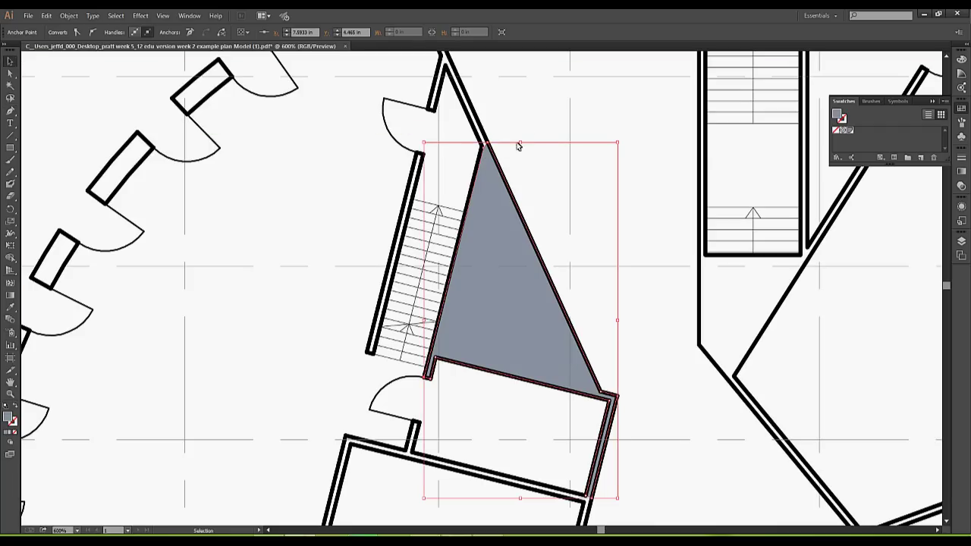
Deselect the triangle and zoom to 6400% on its top tip at the walls.
click(533, 136)
click(189, 16)
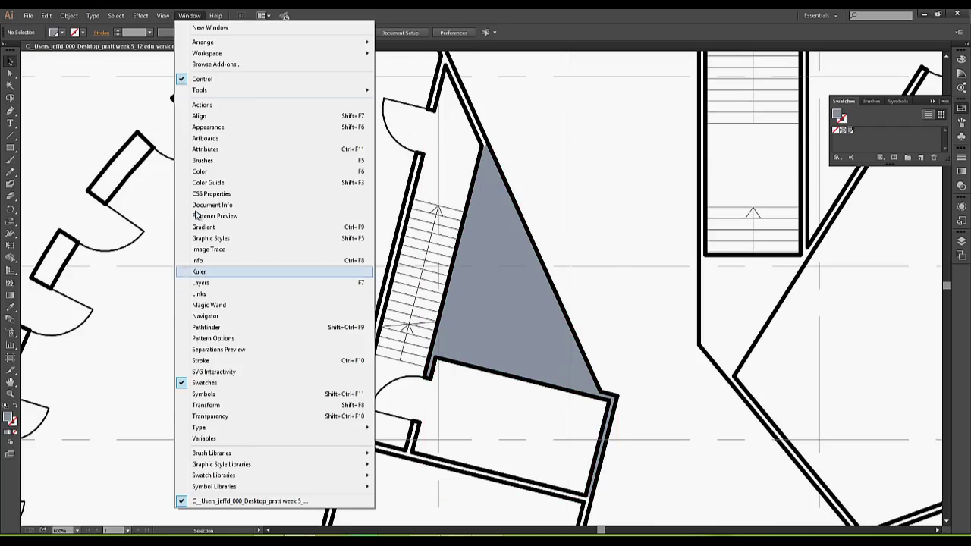
click(162, 16)
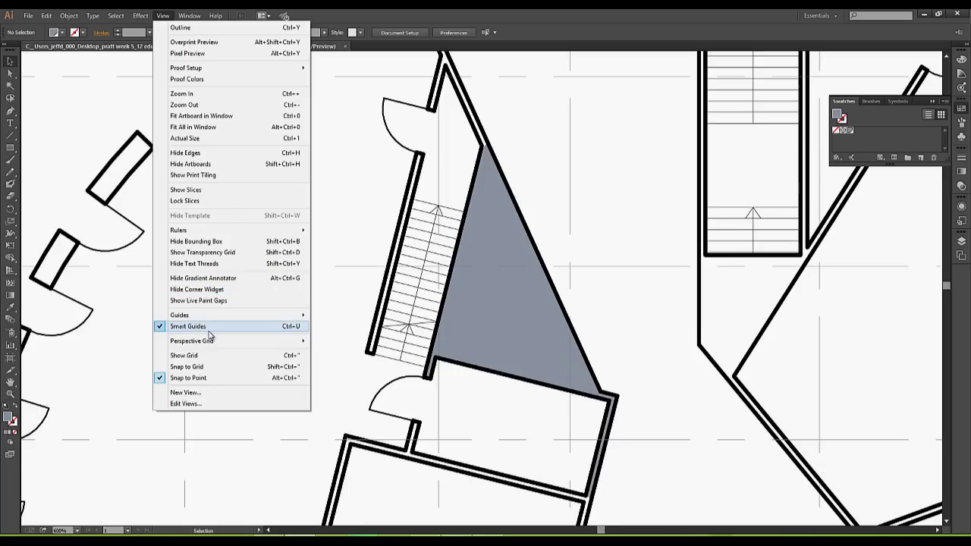
mouse_move(255, 315)
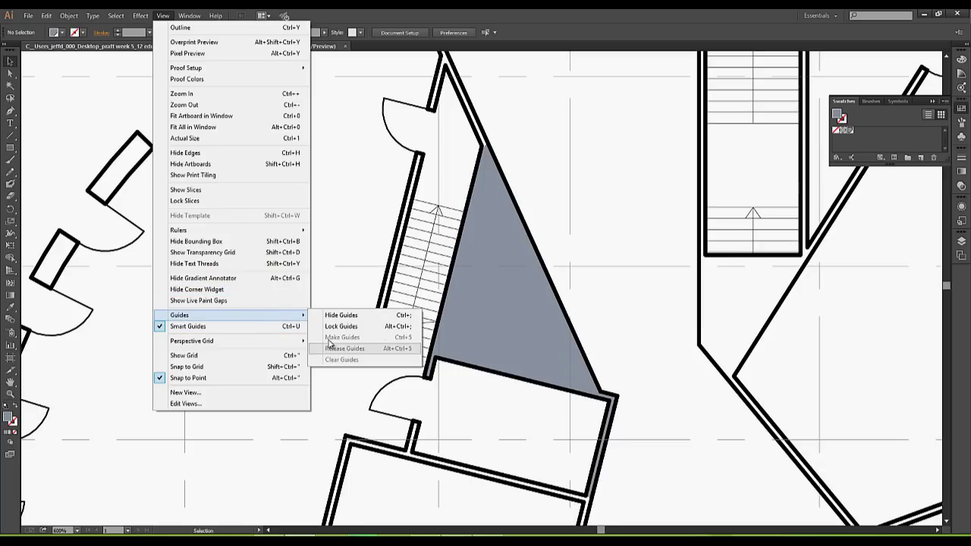
click(299, 176)
key(alt+f)
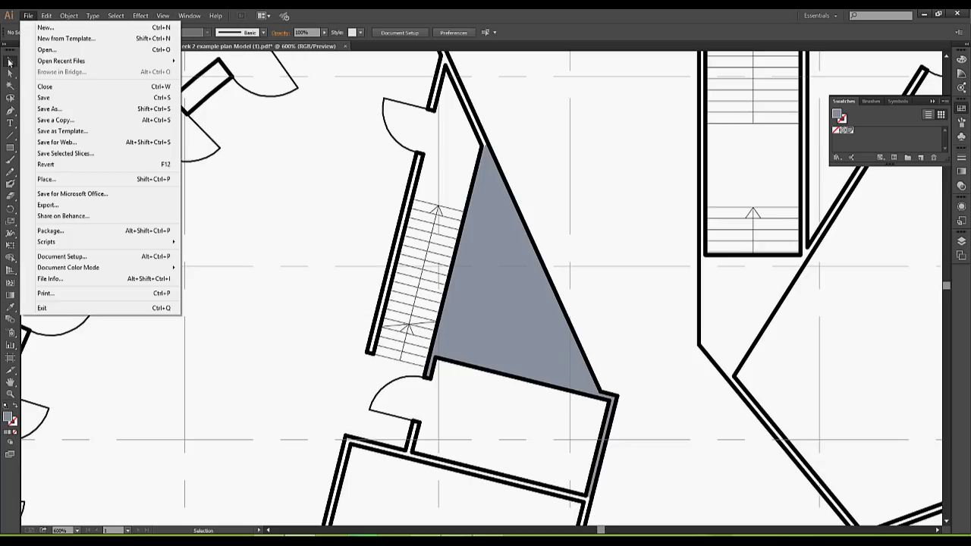
key(Escape)
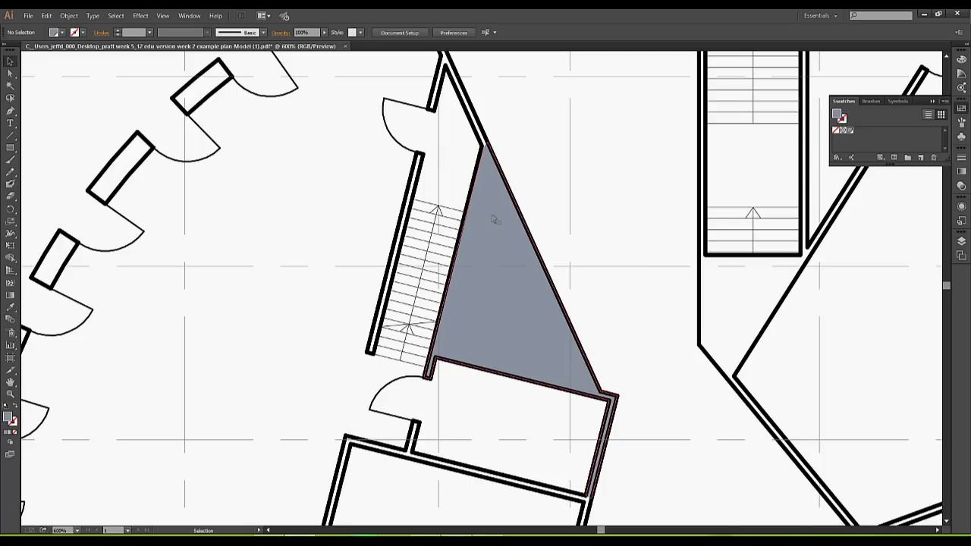
click(10, 394)
drag(493, 146, 515, 168)
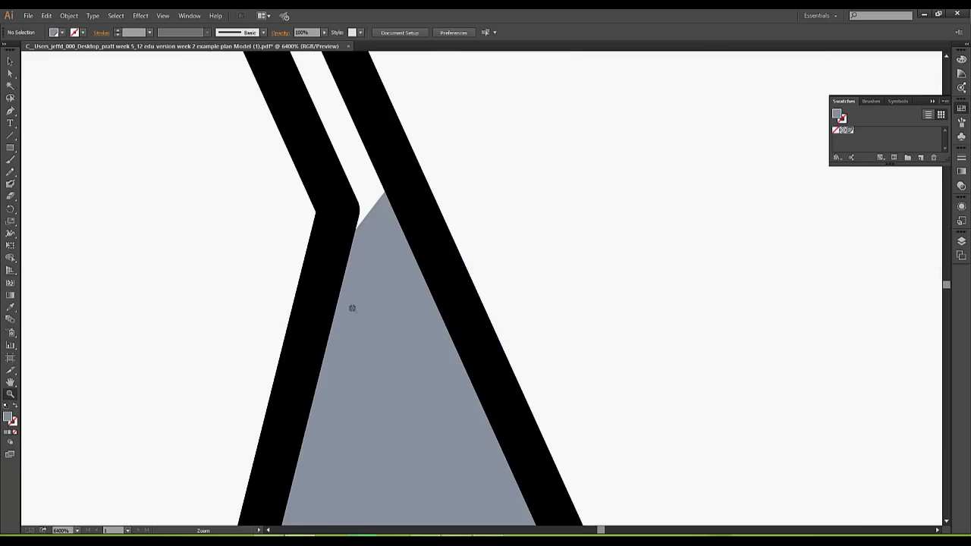
Move Layer 2 above Layer 1, then back below so the grey fill sits behind the walls.
alt+click(399, 280)
alt+click(418, 271)
scroll(498, 175, down, 2)
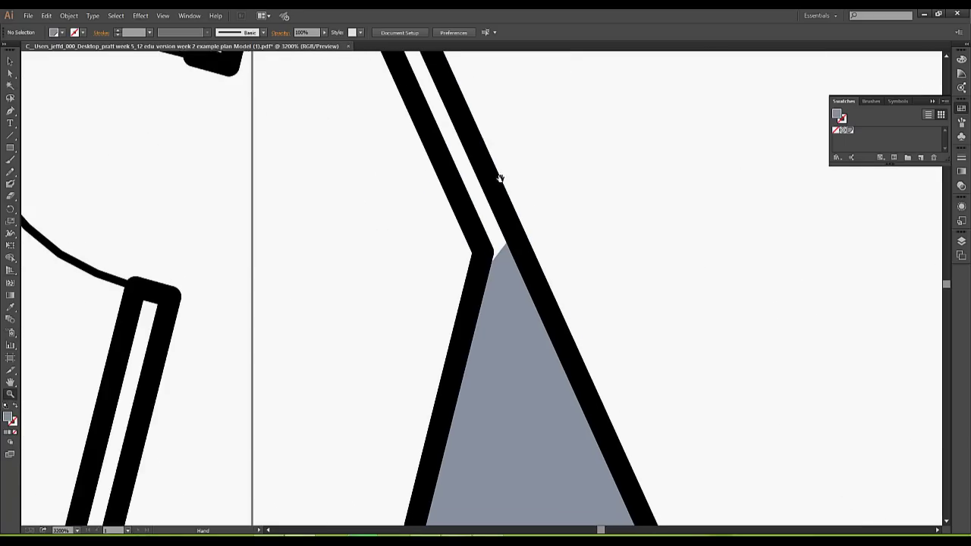
scroll(470, 205, right, 2)
click(961, 241)
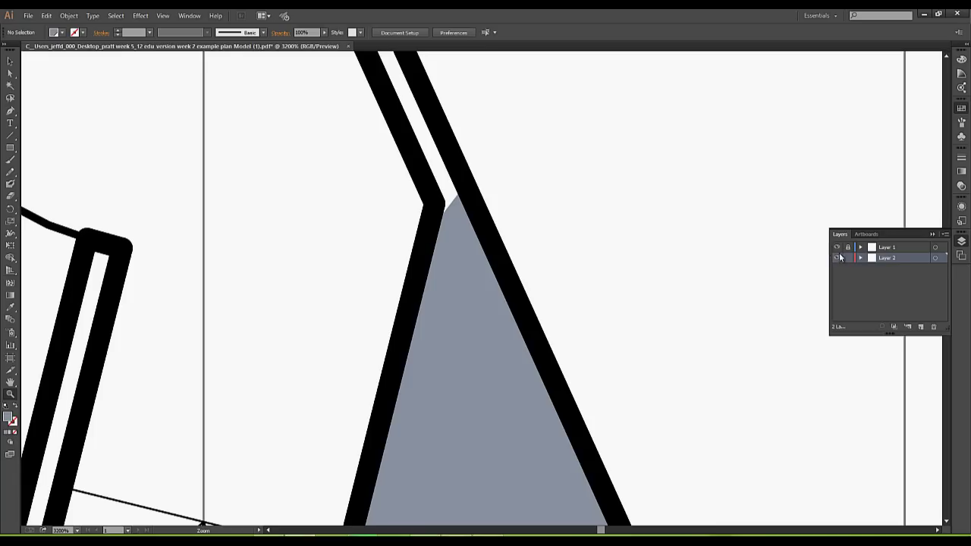
drag(908, 251, 908, 242)
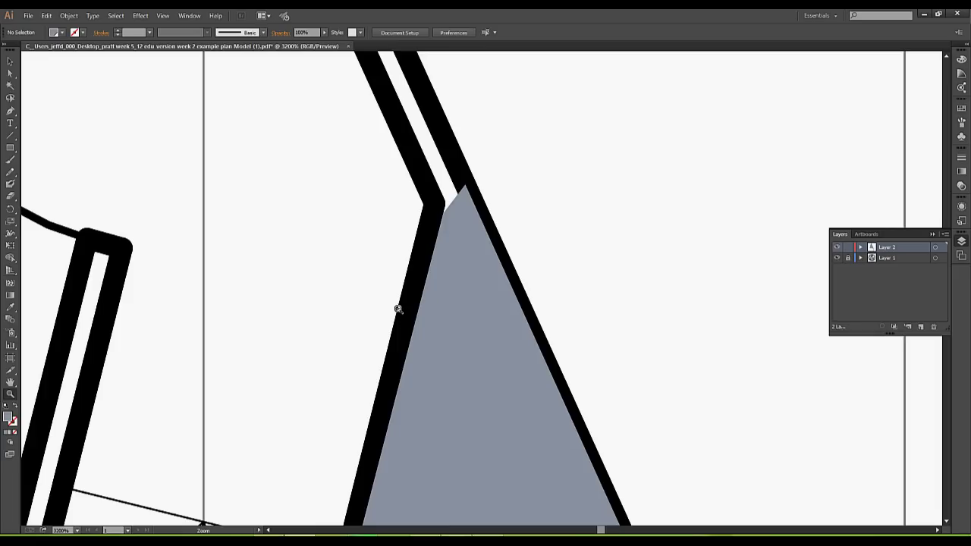
drag(909, 251, 910, 266)
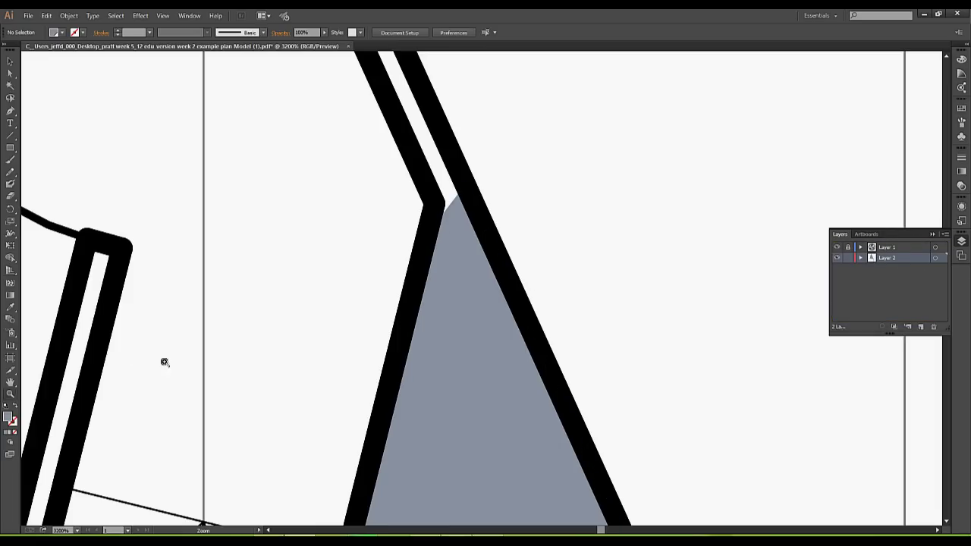
alt+click(385, 276)
Drag the grey triangle's top anchor up to the wall corner with Direct Selection.
alt+click(385, 275)
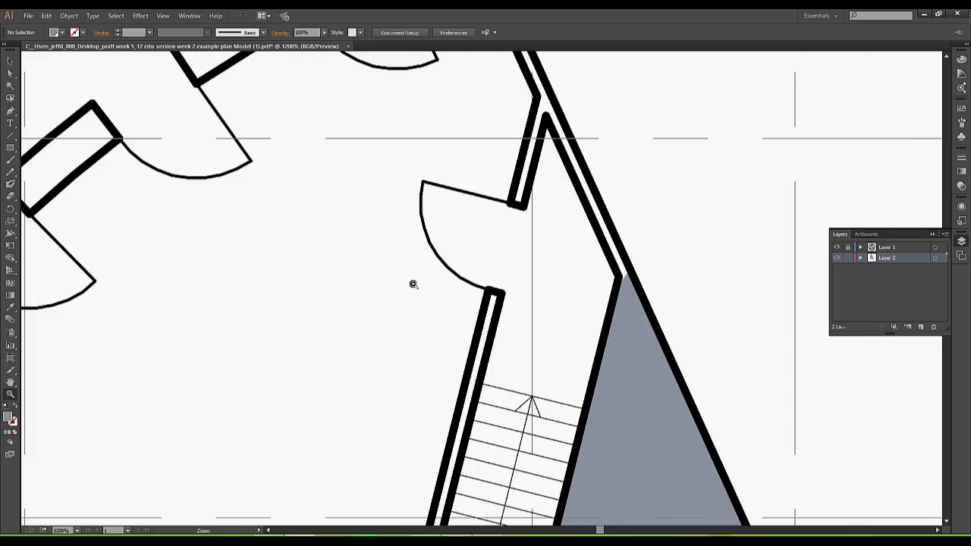
alt+click(555, 286)
alt+click(548, 295)
drag(549, 295, 449, 187)
click(10, 73)
click(447, 185)
click(477, 141)
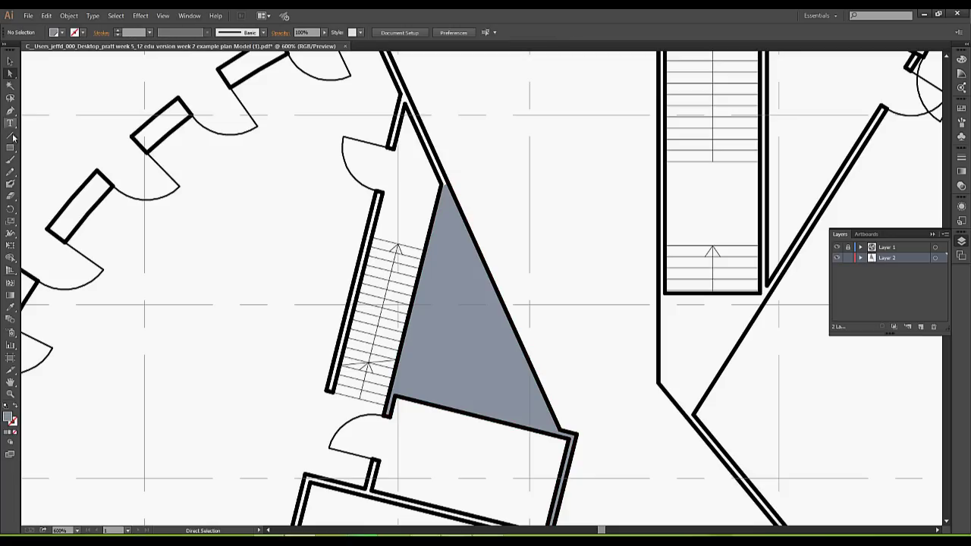
Place a single Pen tool anchor in the neighbouring room.
click(11, 113)
drag(12, 112, 19, 74)
click(254, 213)
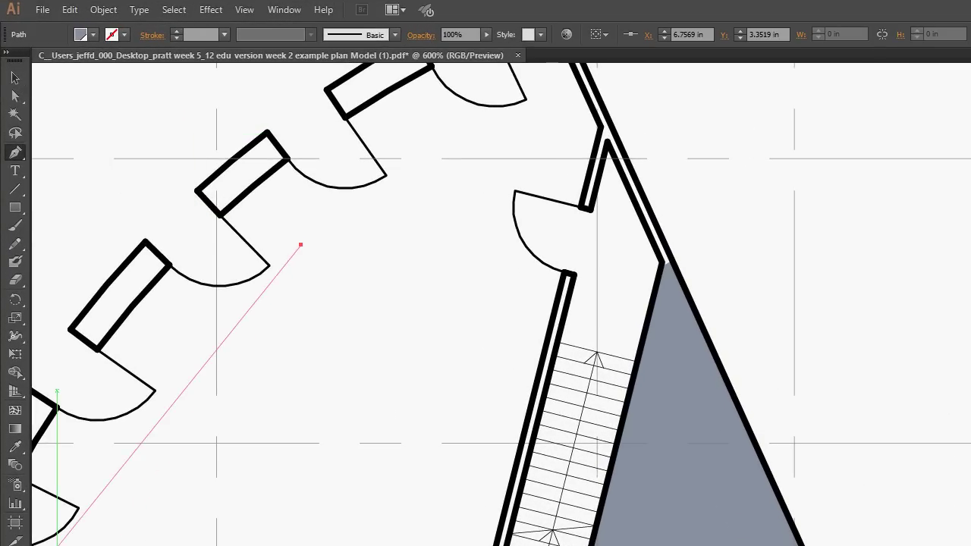
key(z)
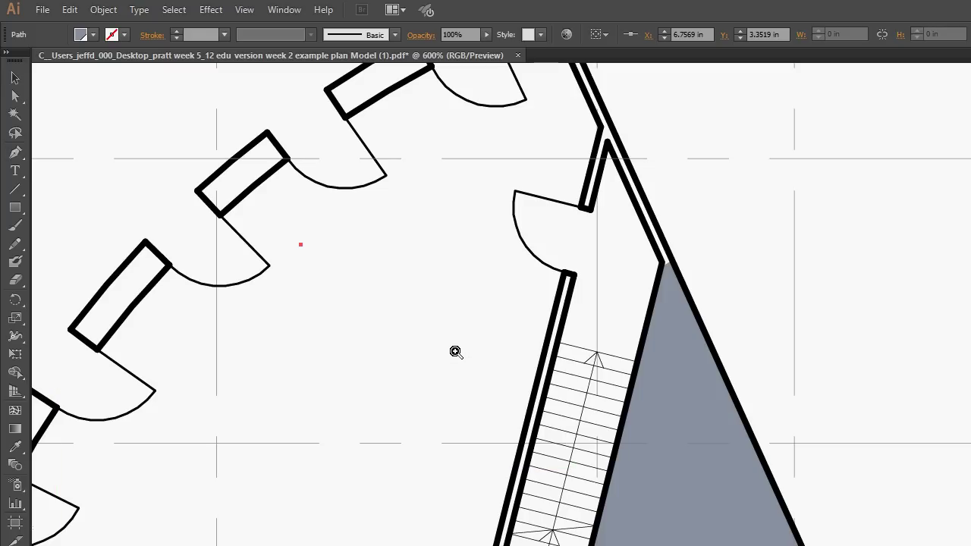
Hide Layer 2's grey fill, add Layer 3 between the layers, and fit the whole plan in view.
click(15, 77)
click(336, 253)
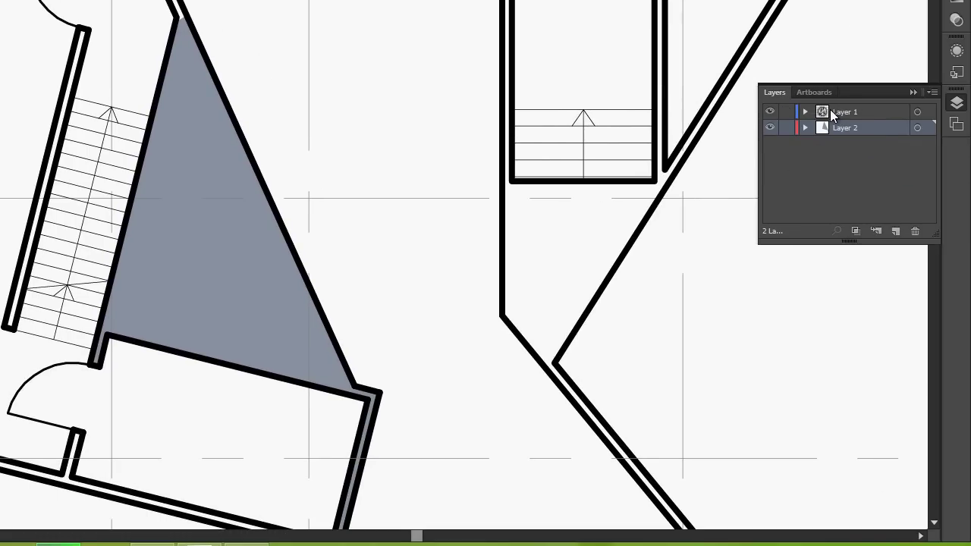
click(771, 129)
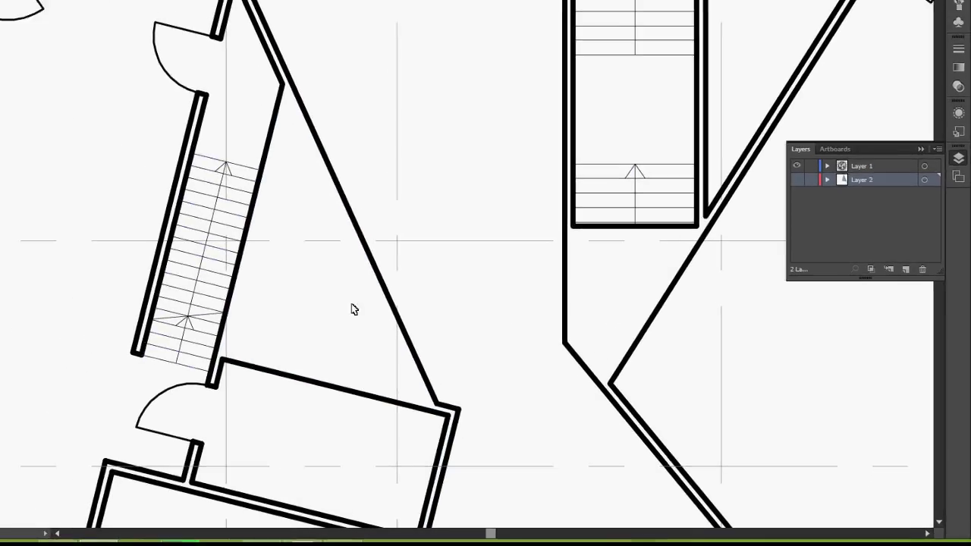
key(ctrl+0)
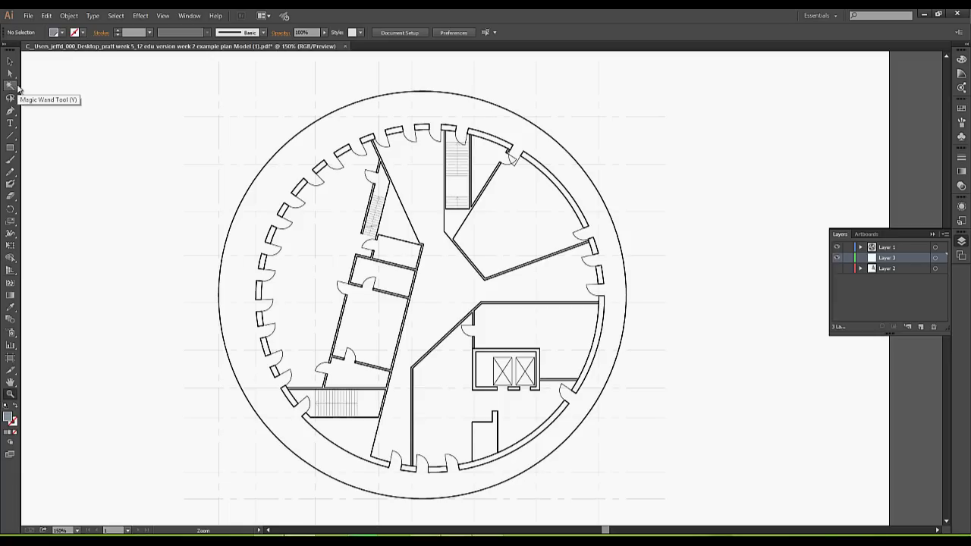
Zoom out to 100% and marquee-select all the floor plan's linework and grid.
key(shift+m)
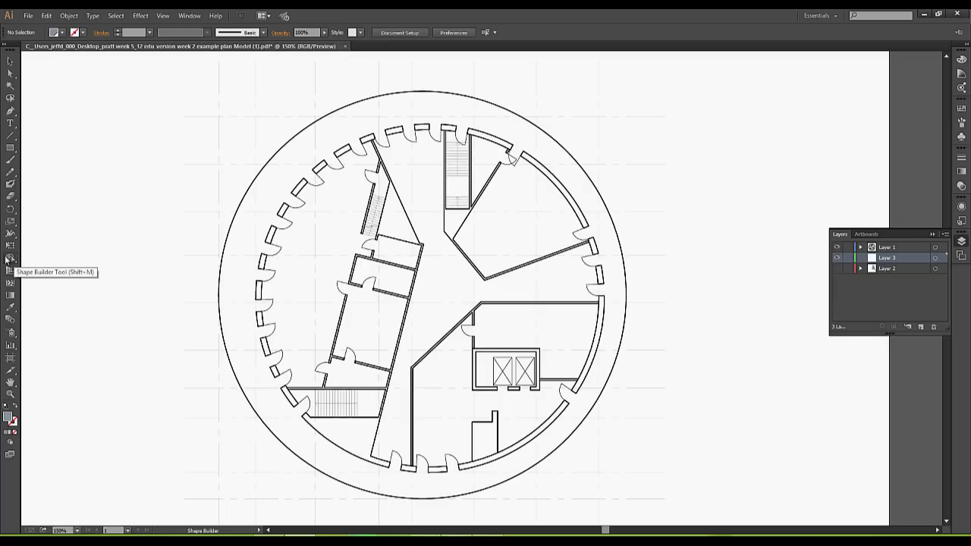
mouse_move(9, 258)
mouse_down()
mouse_move(78, 259)
mouse_move(81, 271)
mouse_move(106, 272)
mouse_up()
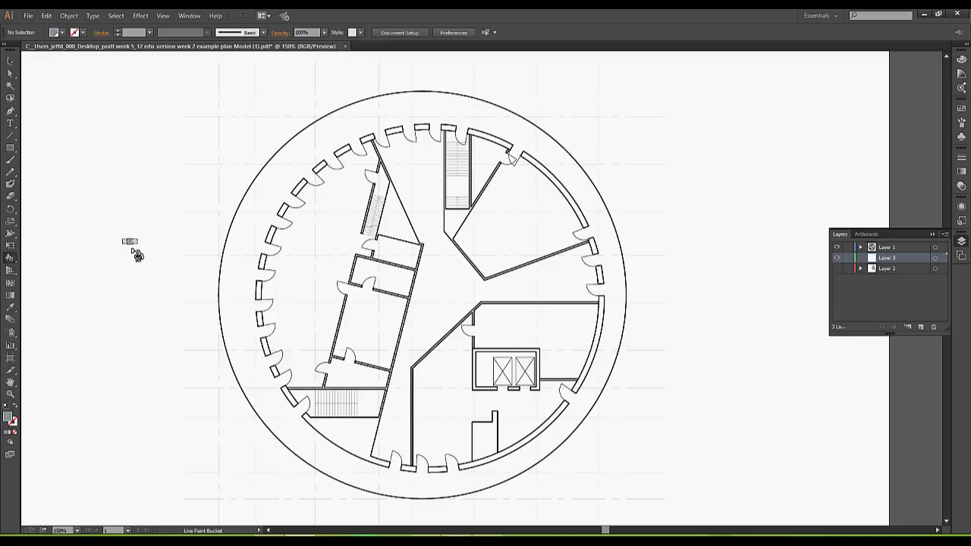
scroll(159, 250, down, 1)
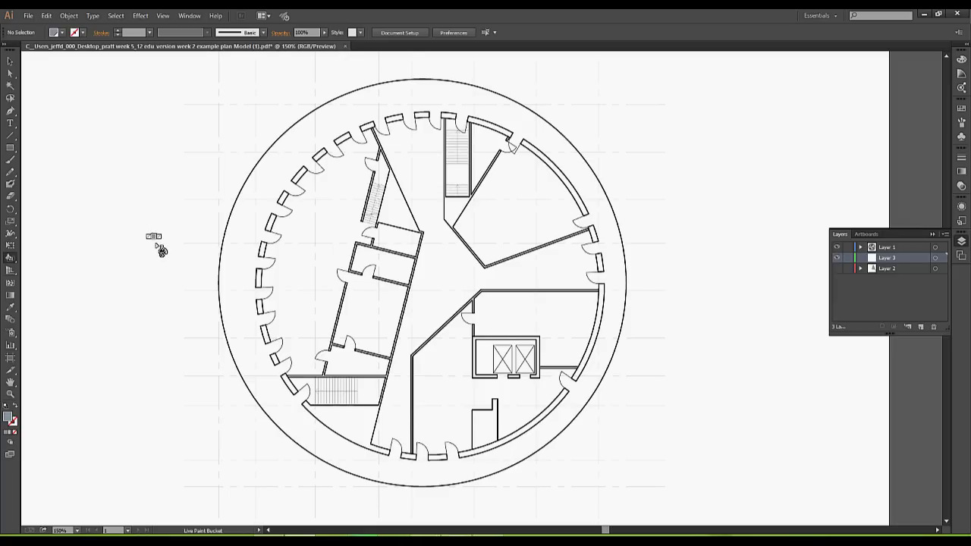
click(10, 393)
alt+click(430, 225)
drag(466, 206, 282, 199)
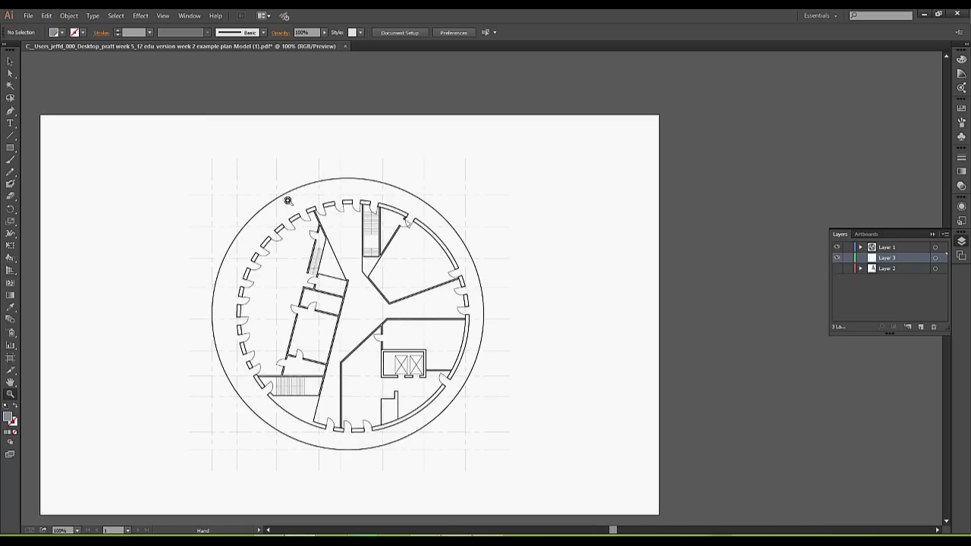
key(v)
drag(516, 386, 580, 458)
drag(579, 458, 256, 214)
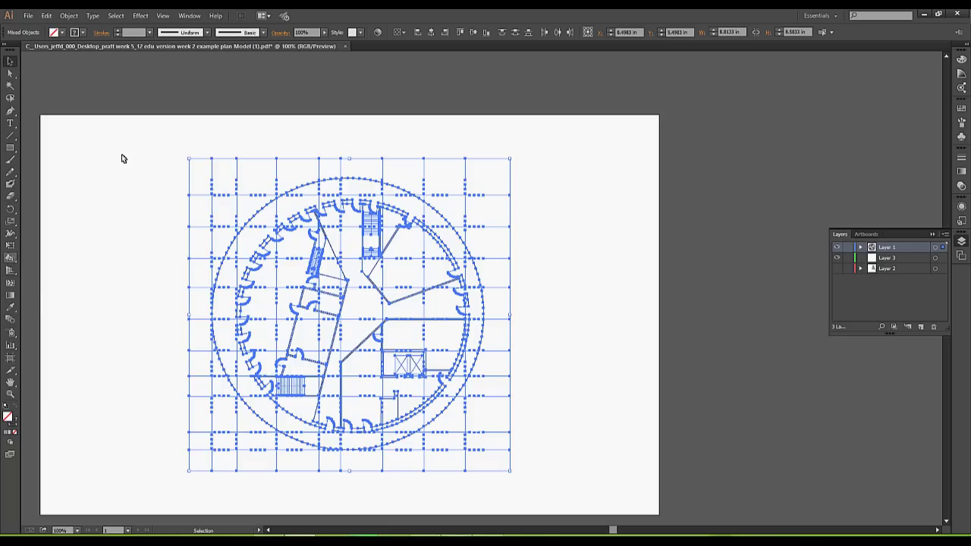
Zoom to 300% on the upper walls and make the selected plan a Live Paint group.
click(12, 259)
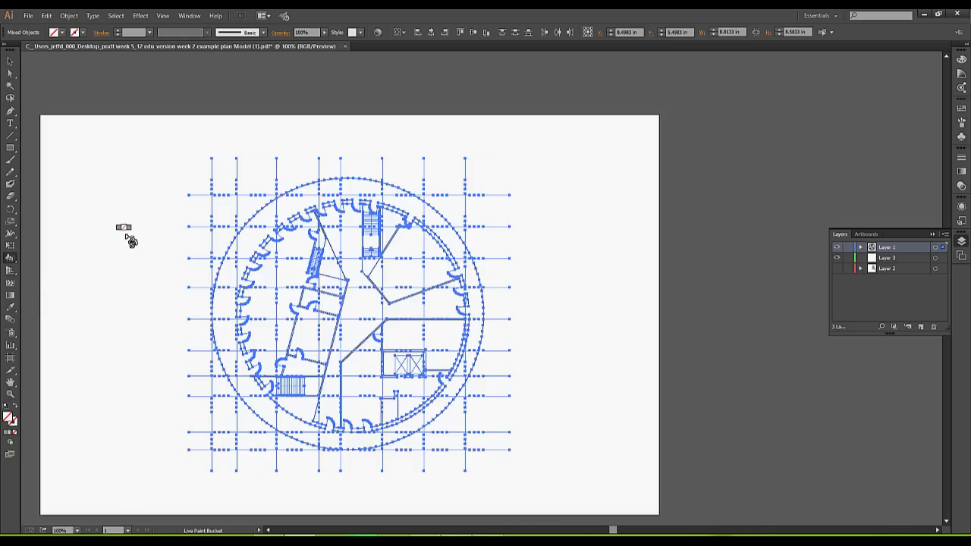
click(10, 393)
click(330, 230)
click(489, 277)
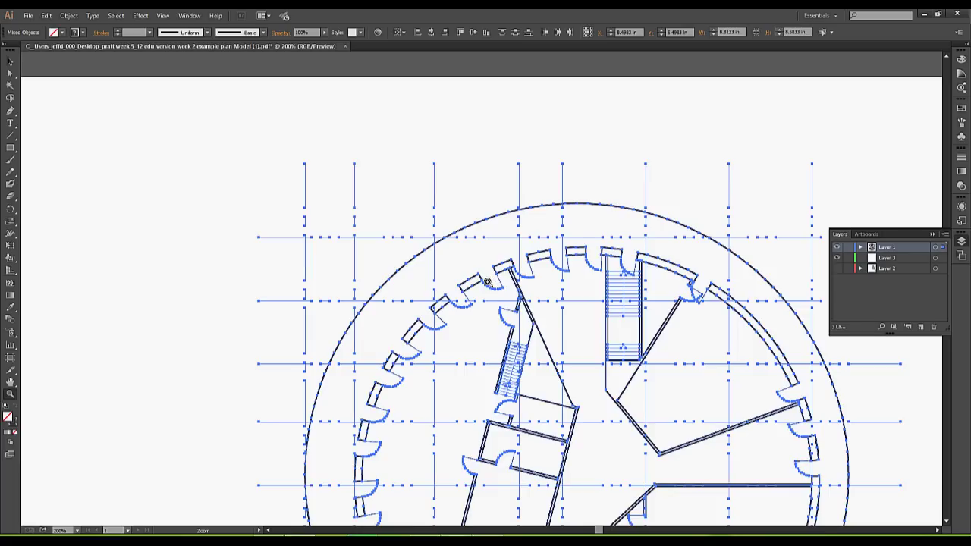
click(474, 295)
drag(457, 277, 368, 198)
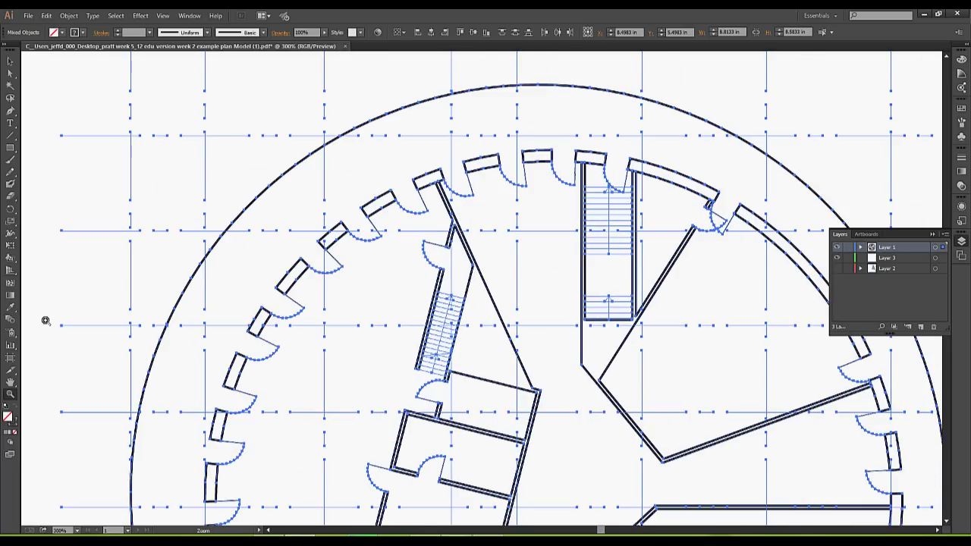
click(10, 258)
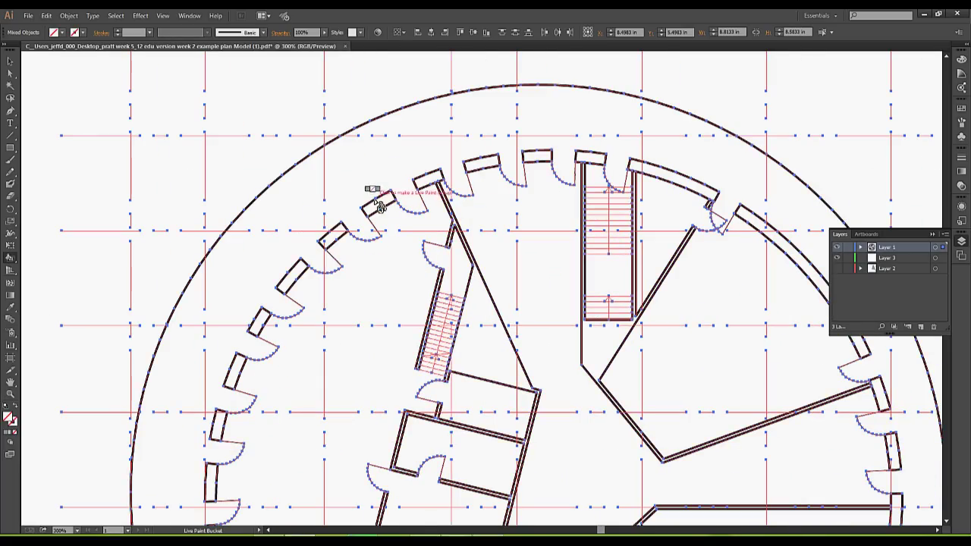
click(397, 202)
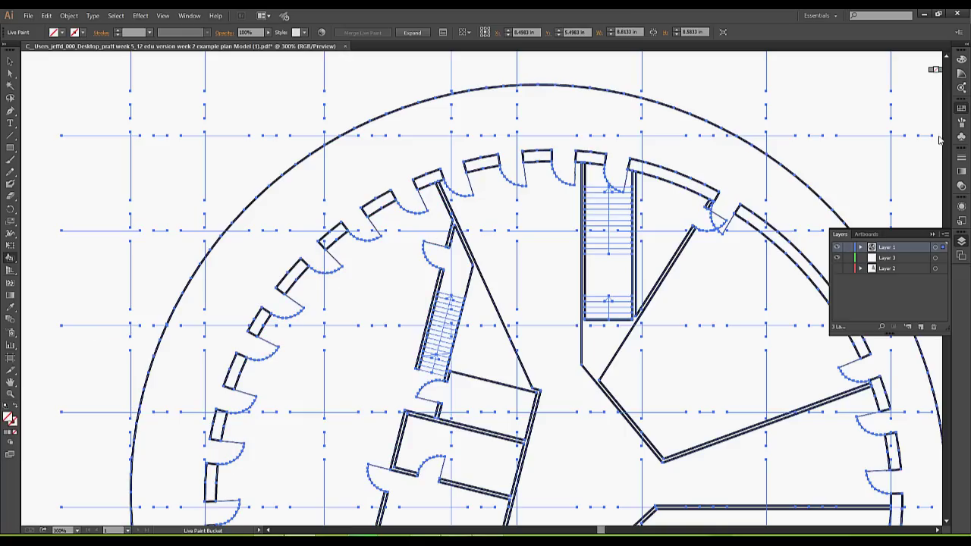
Choose grey and fill the upper arc wall segments around the stair.
click(961, 108)
click(852, 130)
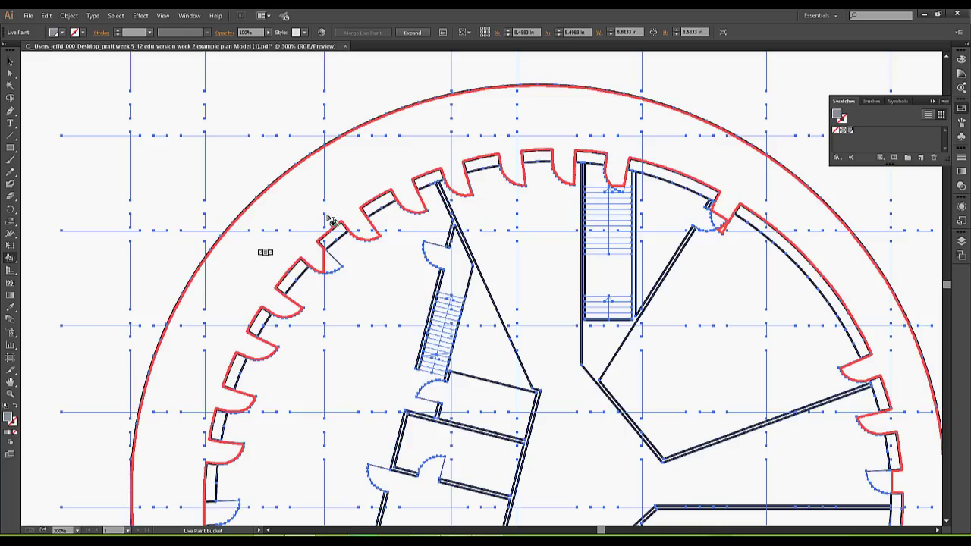
click(380, 211)
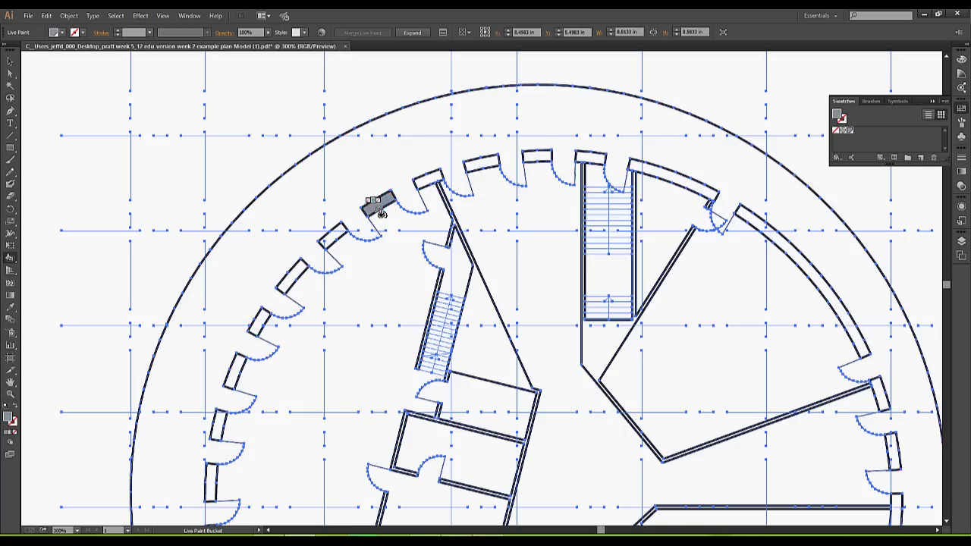
click(432, 181)
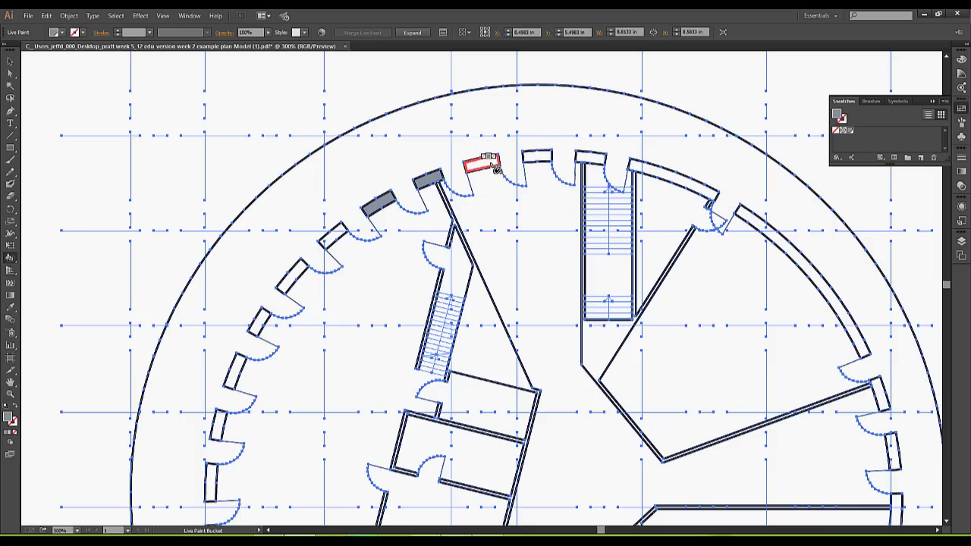
click(491, 168)
click(545, 163)
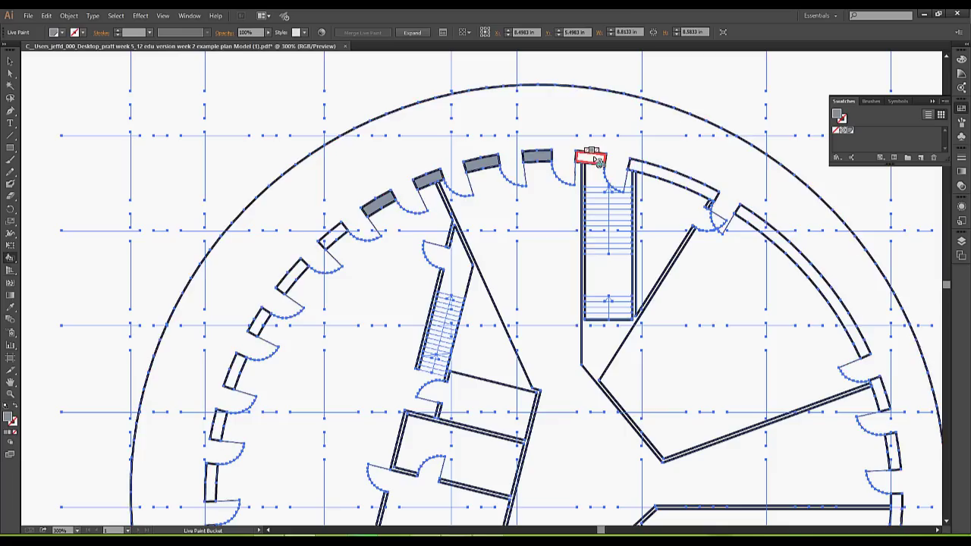
click(599, 162)
click(647, 172)
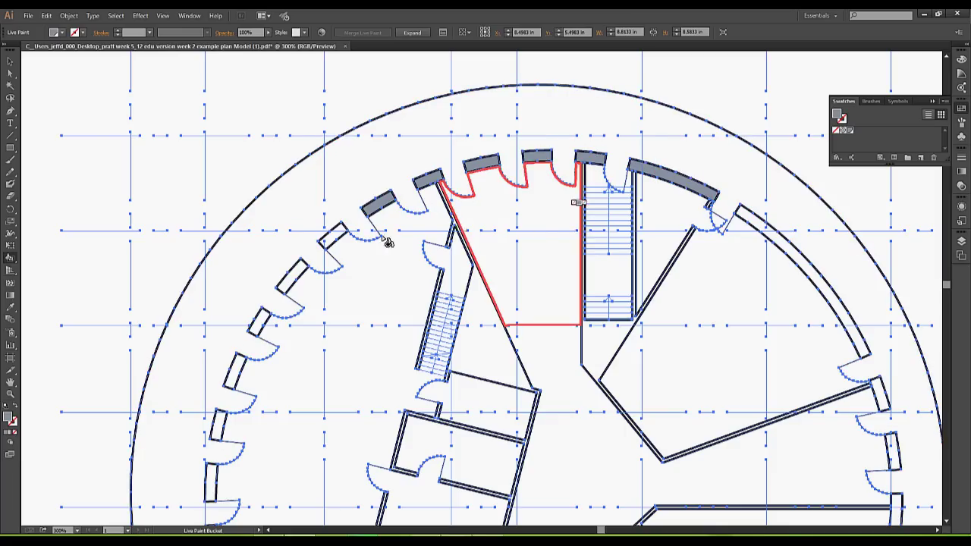
Fill the left, lower-left and right outer wall pieces grey, then deselect.
click(331, 236)
click(294, 275)
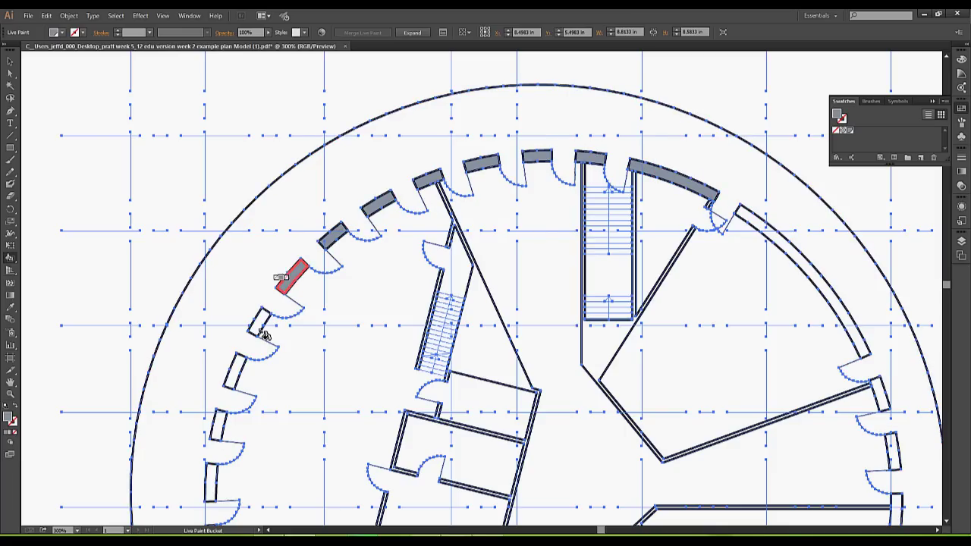
click(260, 325)
click(235, 370)
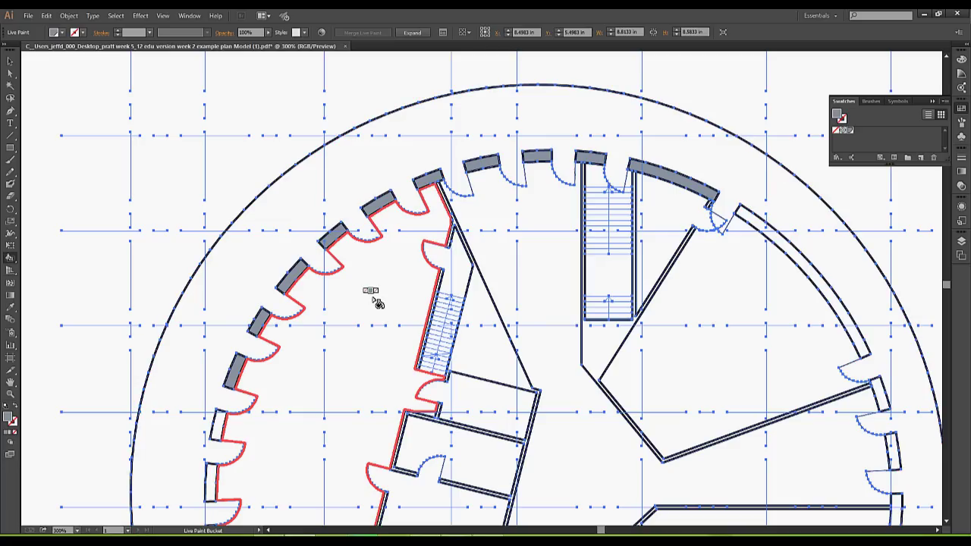
click(218, 419)
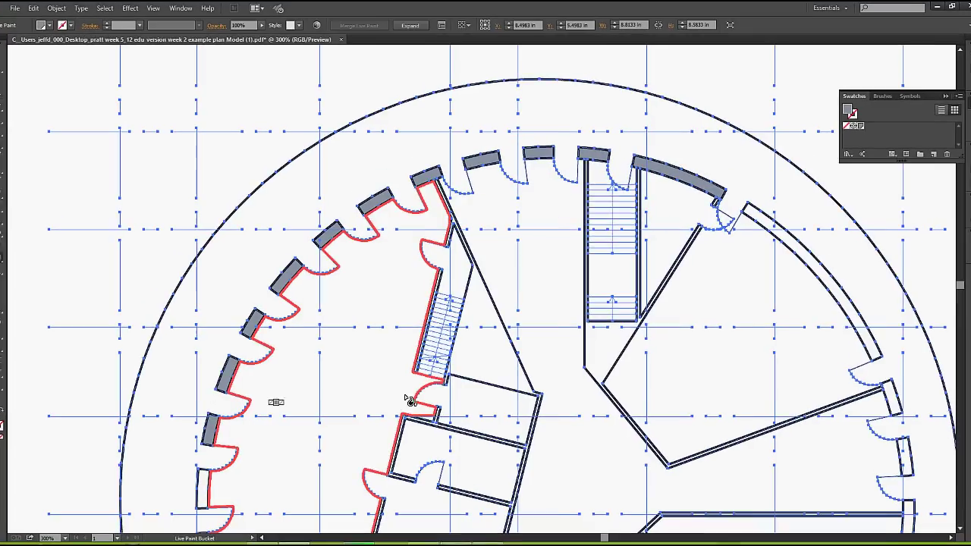
click(762, 218)
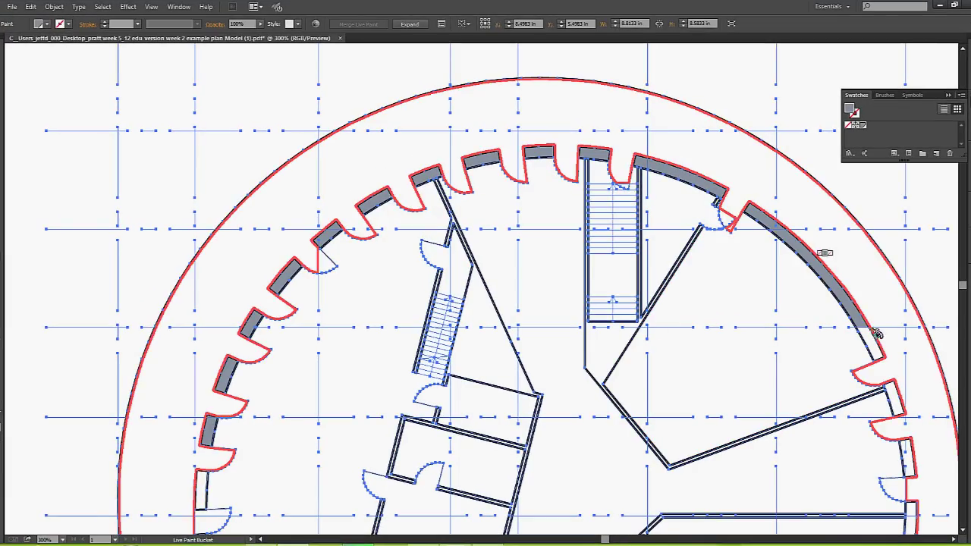
click(874, 345)
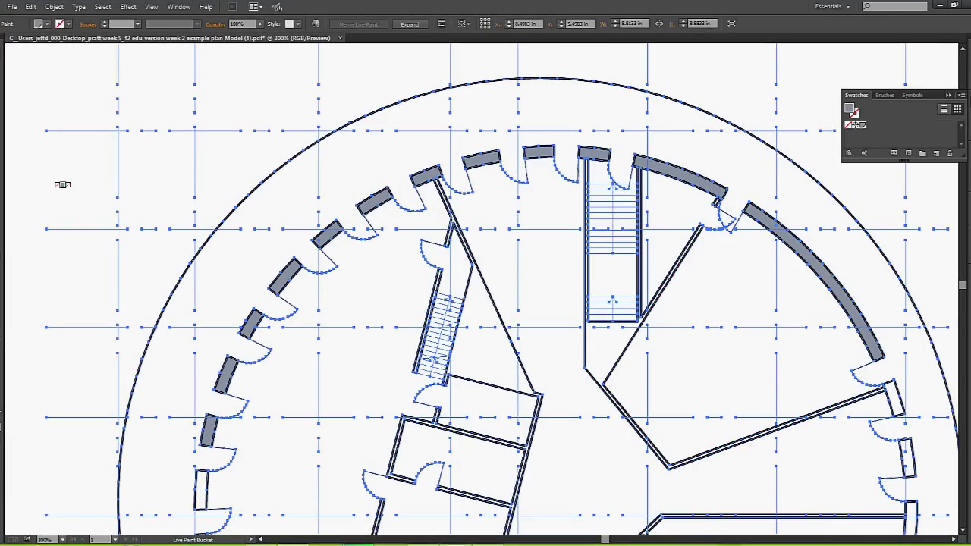
key(v)
click(95, 89)
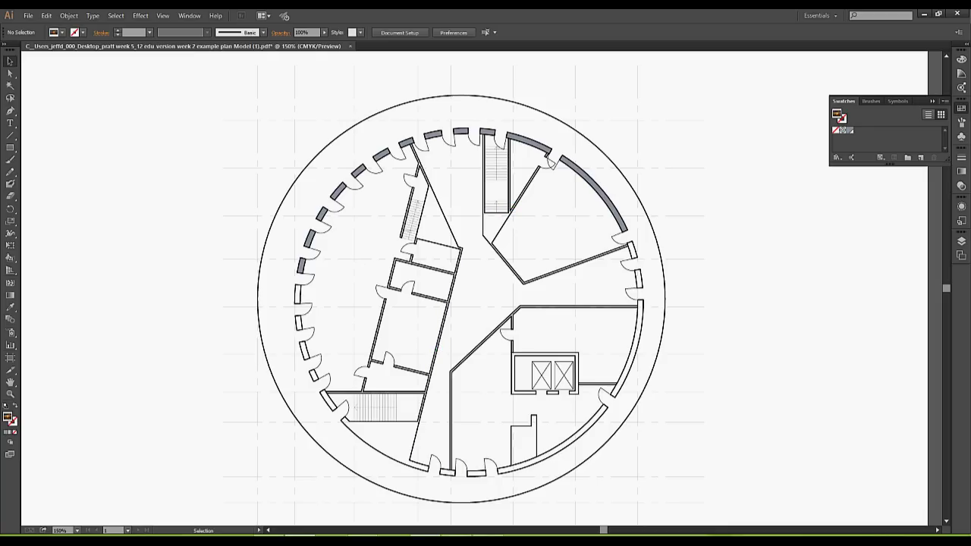
key(alt+Tab)
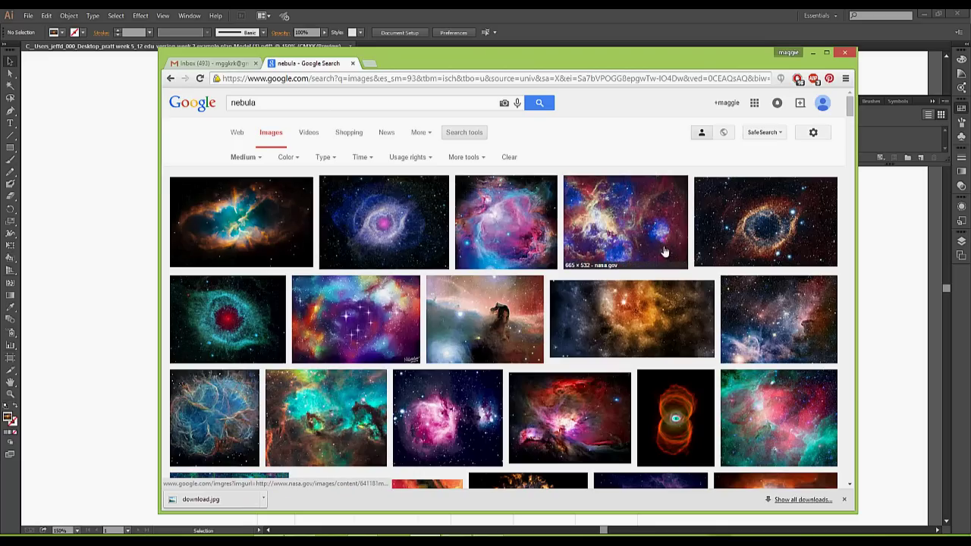
Open the orange nebula preview in Google Images, copy the image, and return to Illustrator.
click(652, 307)
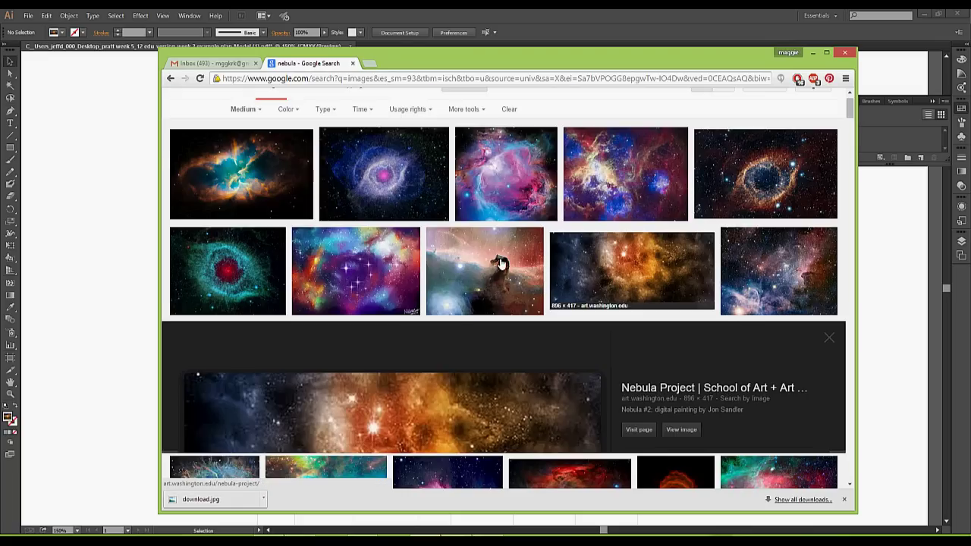
right_click(418, 271)
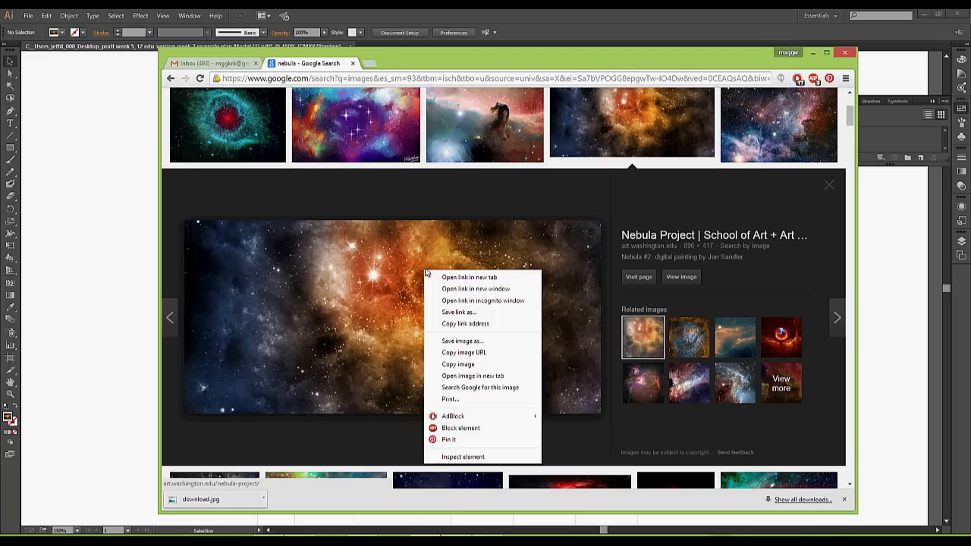
click(468, 363)
click(109, 220)
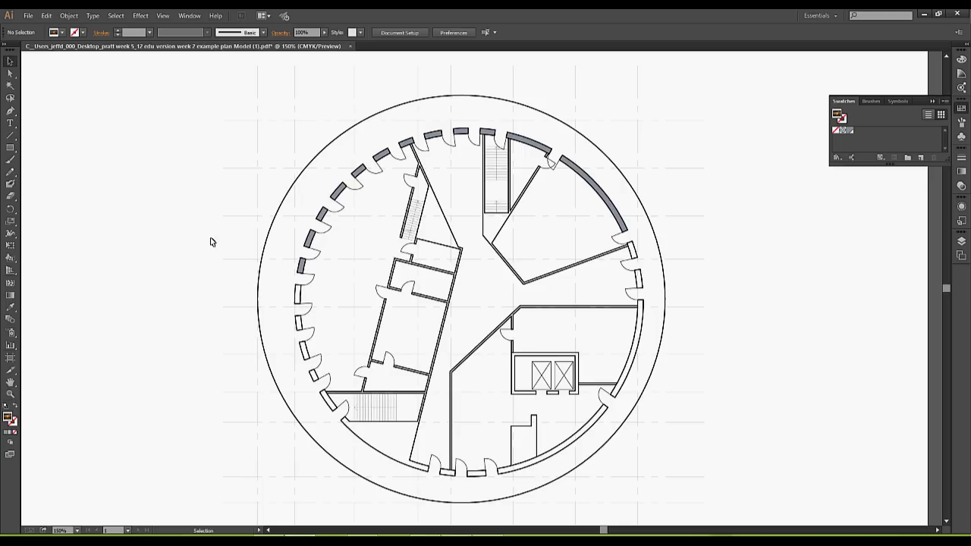
Paste and shrink the nebula image, add it as a pattern swatch, then delete it from the plan.
click(46, 16)
click(62, 75)
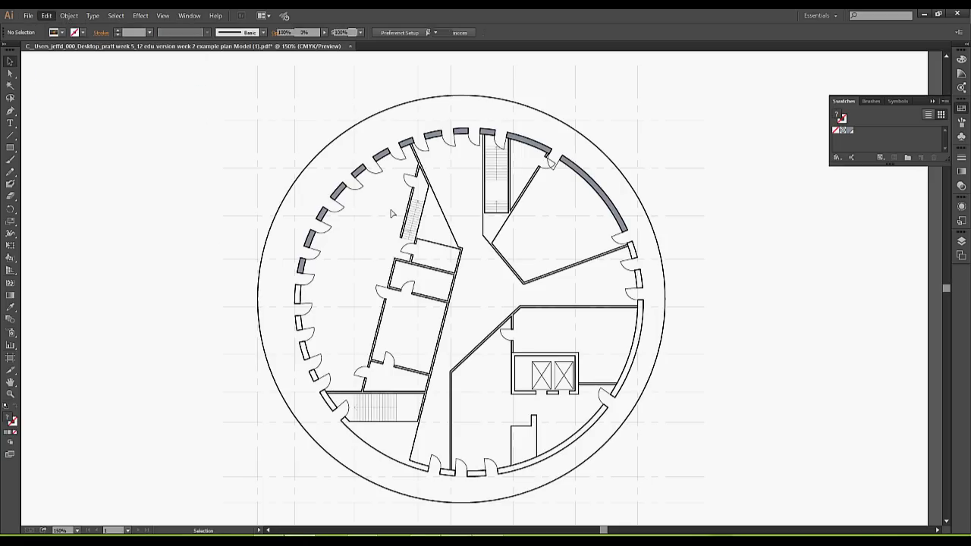
drag(754, 393, 459, 231)
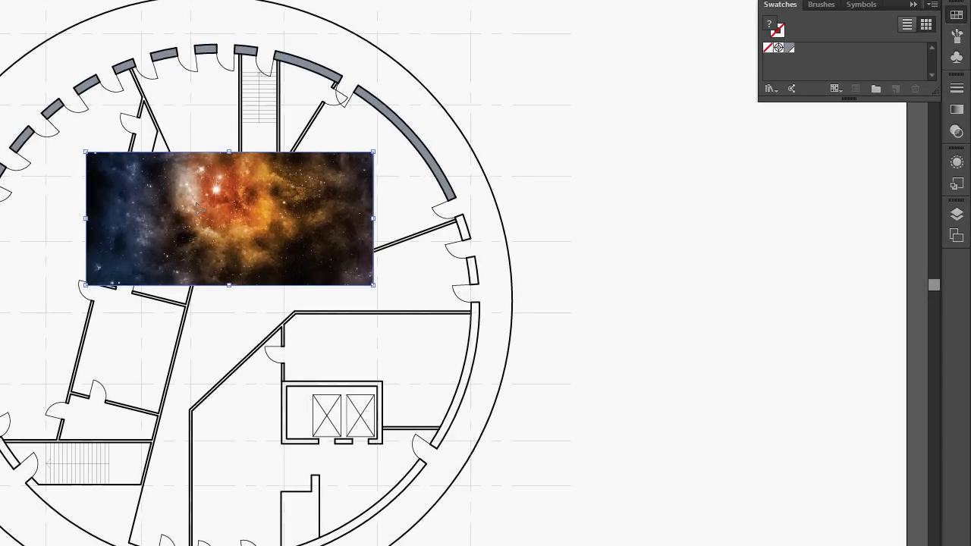
drag(228, 220, 774, 85)
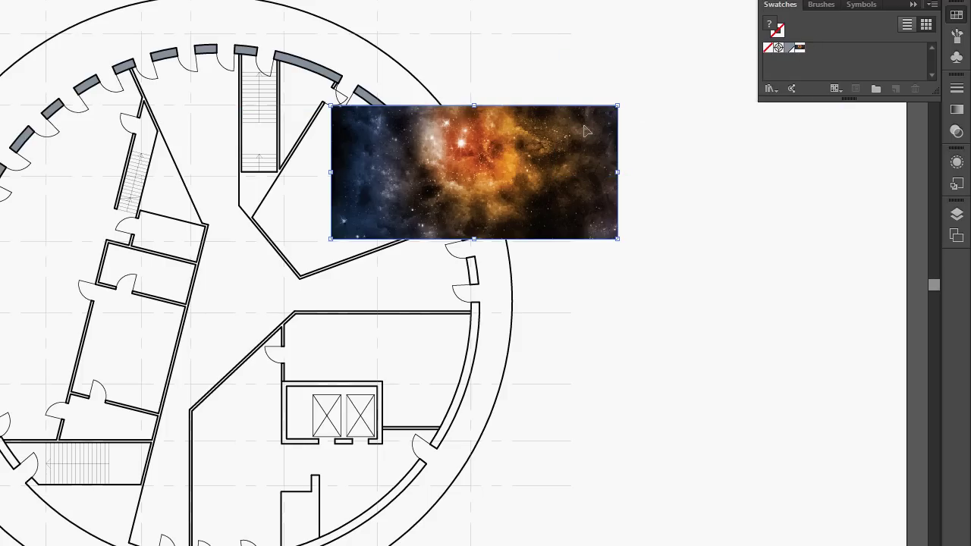
key(Delete)
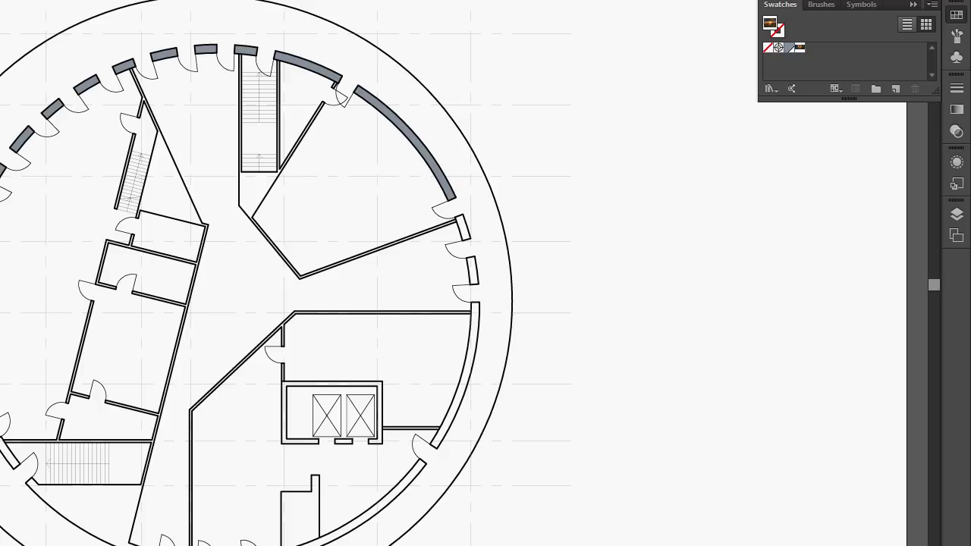
Choose the nebula swatch, make Layer 3 the drawing layer, and set the stroke to None.
click(799, 48)
click(957, 214)
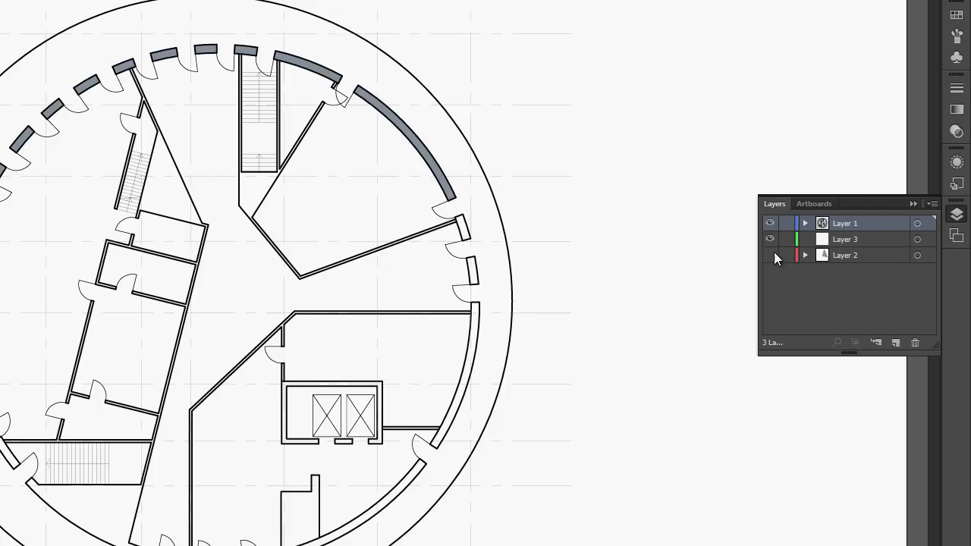
click(848, 240)
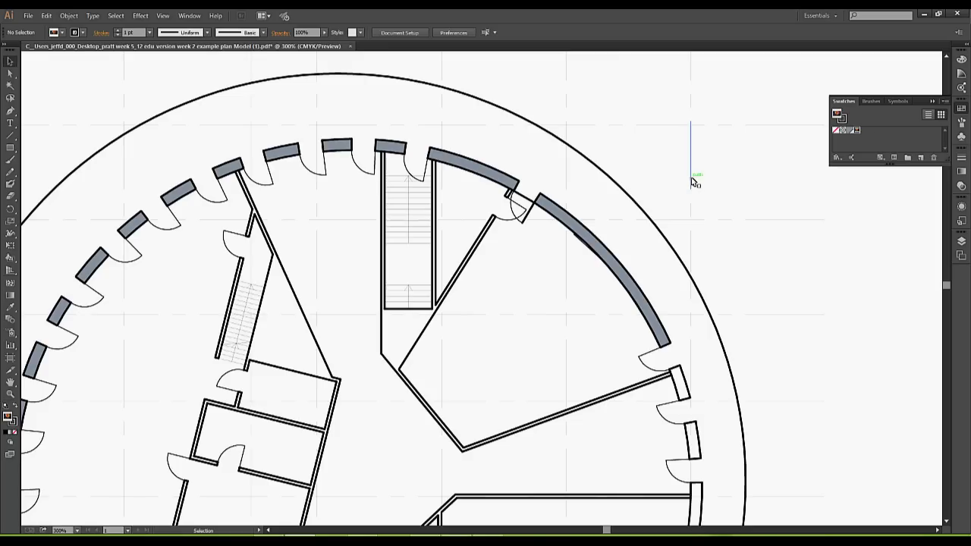
click(15, 432)
click(16, 433)
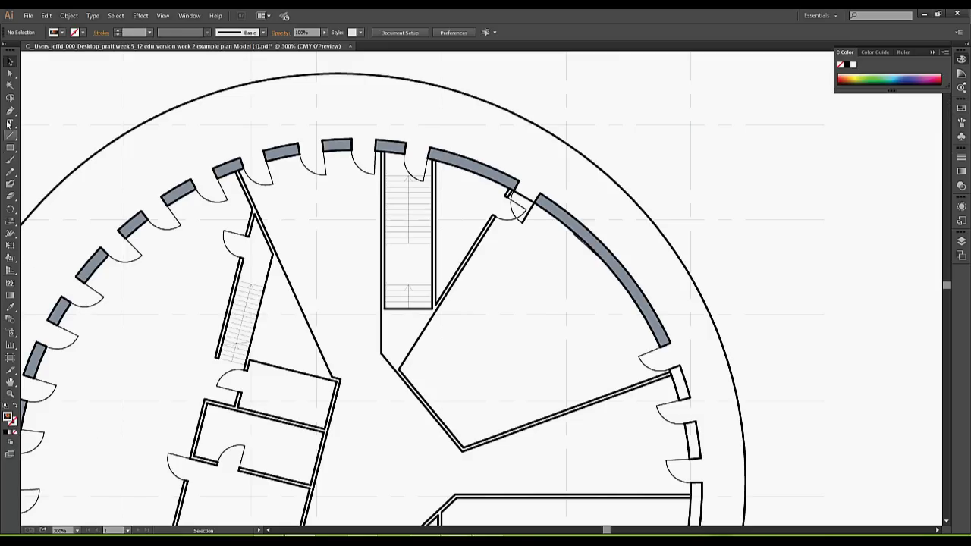
Trace the upper-right room beside the stair with the Pen tool and fill it with the nebula pattern.
click(10, 110)
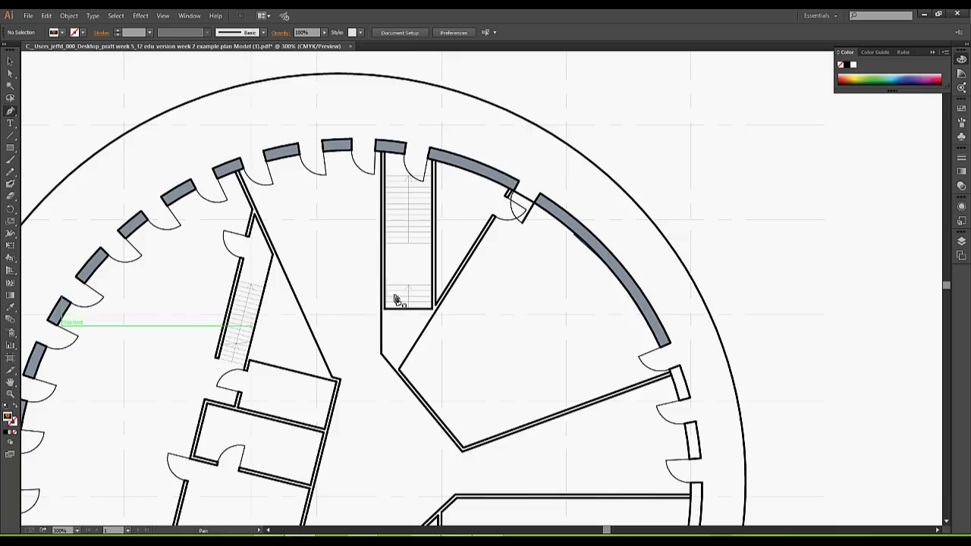
click(400, 368)
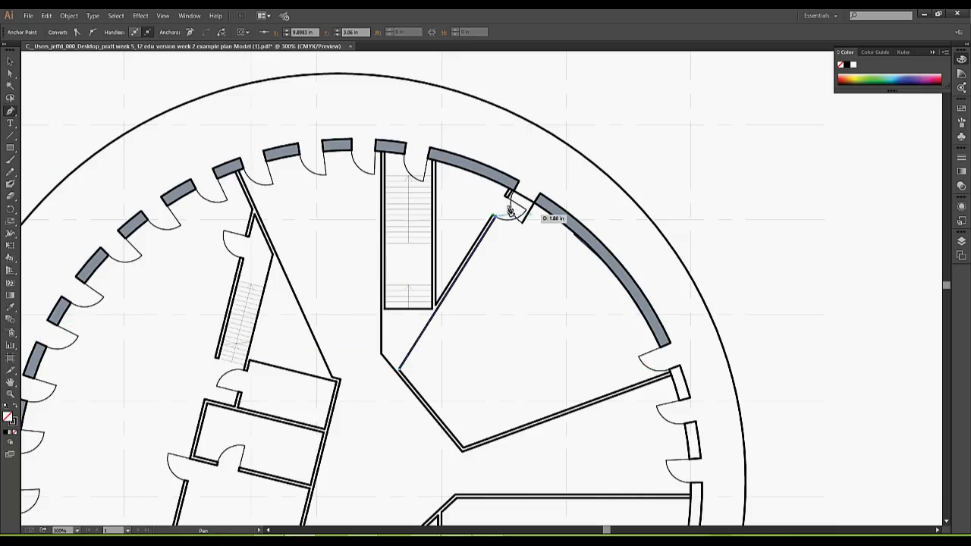
click(515, 194)
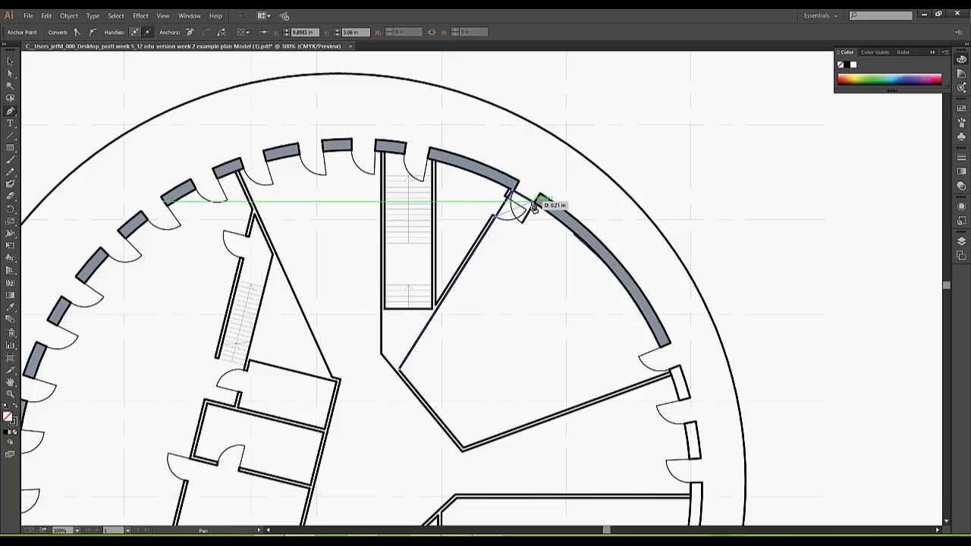
click(659, 347)
click(553, 376)
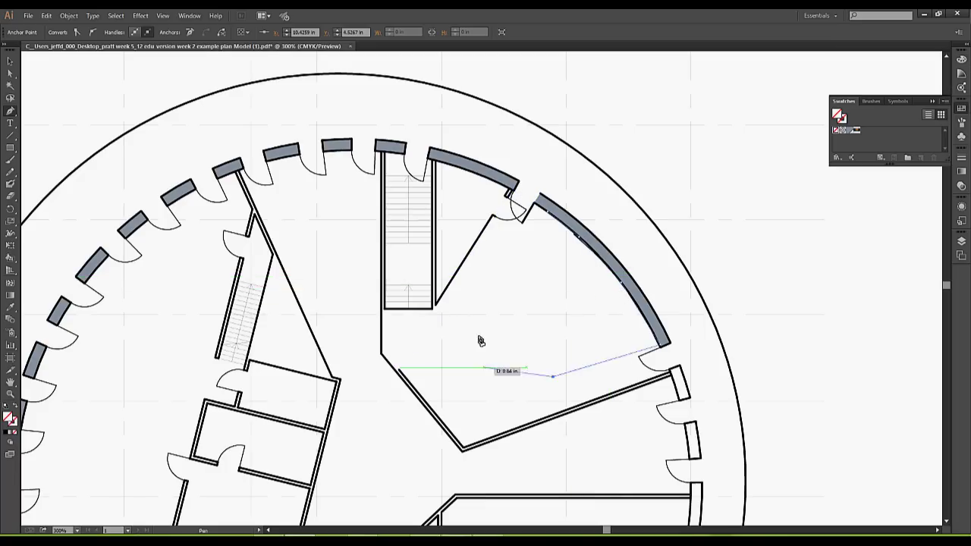
click(484, 367)
click(484, 297)
click(507, 258)
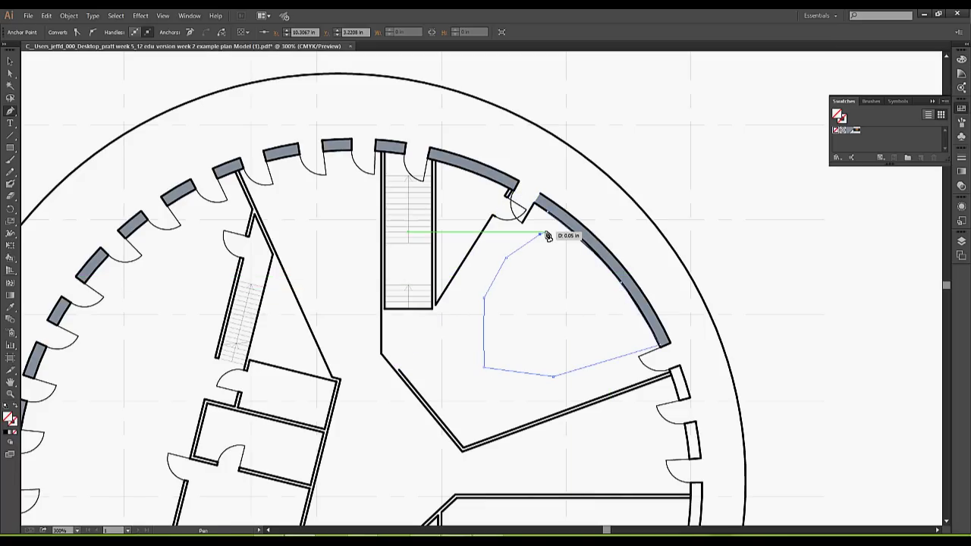
click(543, 234)
key(v)
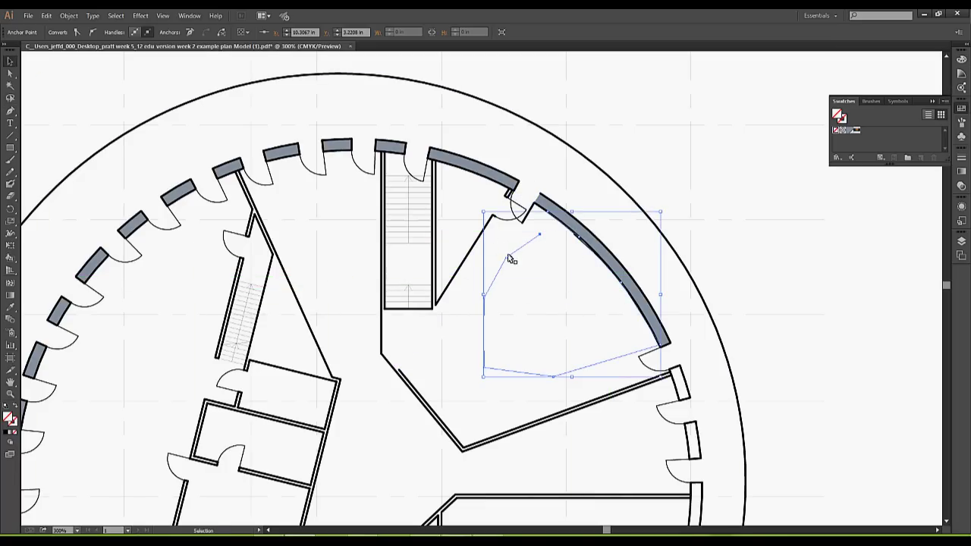
click(510, 260)
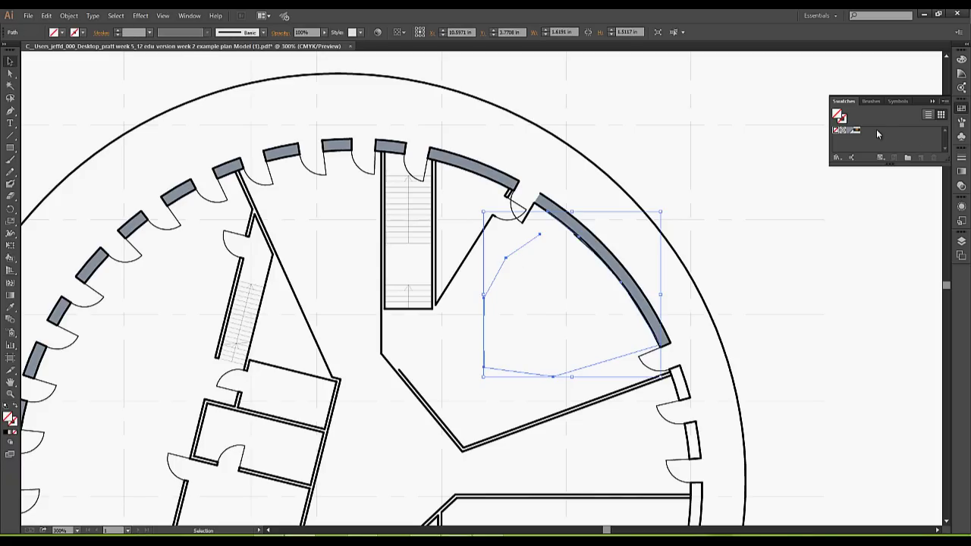
click(857, 131)
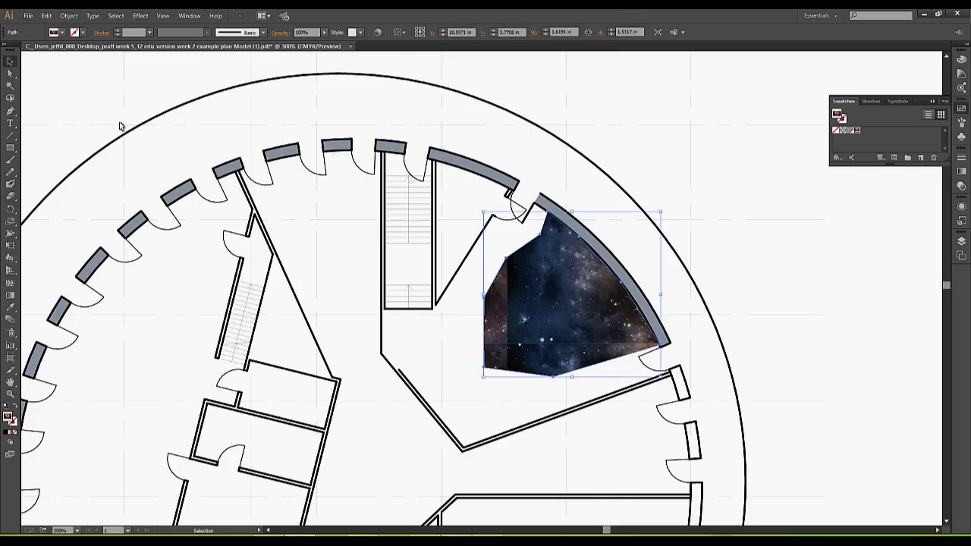
Drag each anchor of the nebula shape out onto the wedge room's wall corners.
click(10, 75)
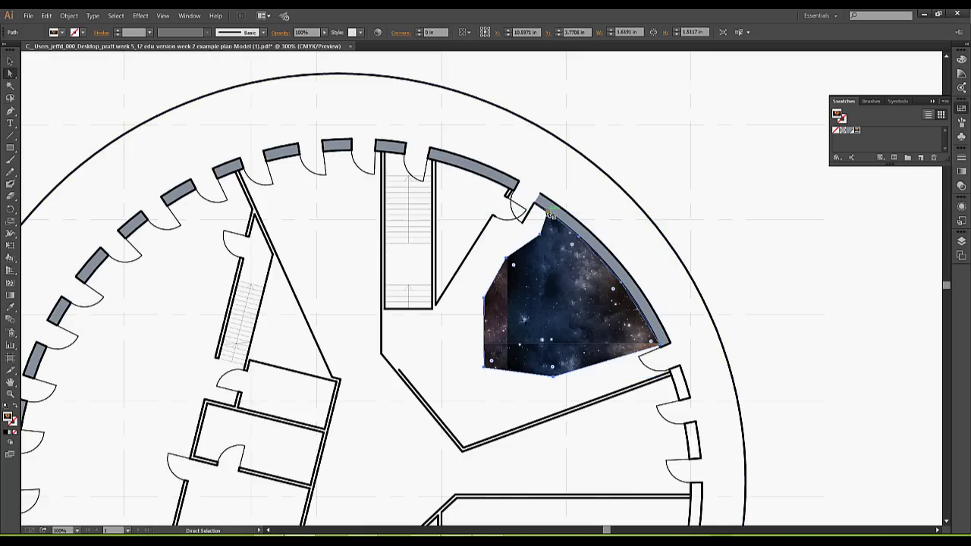
drag(570, 245, 540, 214)
drag(557, 231, 601, 273)
drag(641, 343, 646, 322)
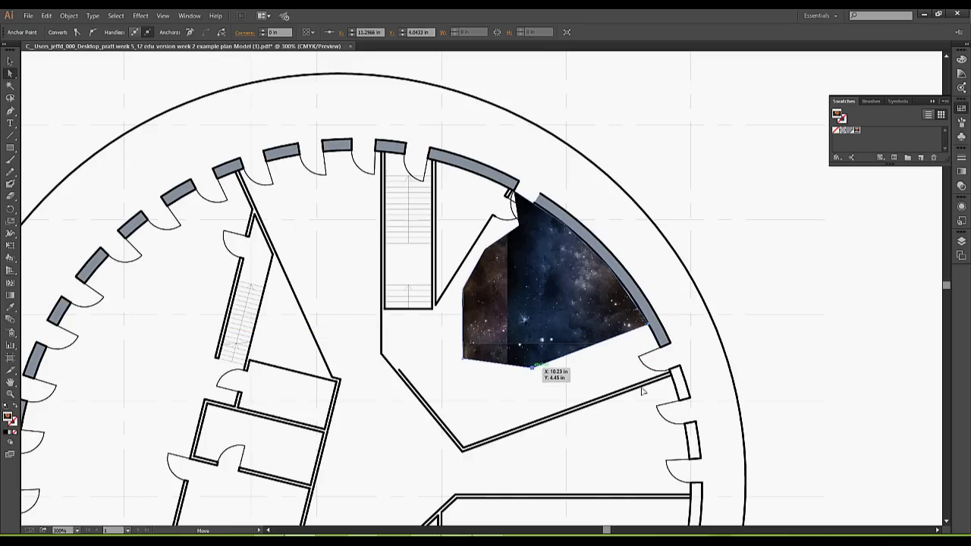
drag(533, 368, 668, 369)
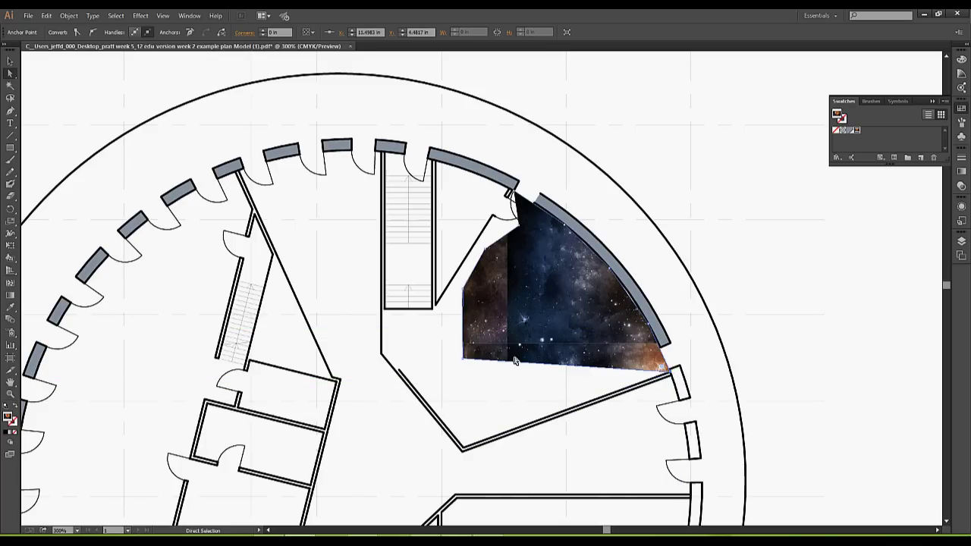
drag(466, 365, 465, 450)
drag(462, 289, 399, 369)
drag(489, 248, 487, 248)
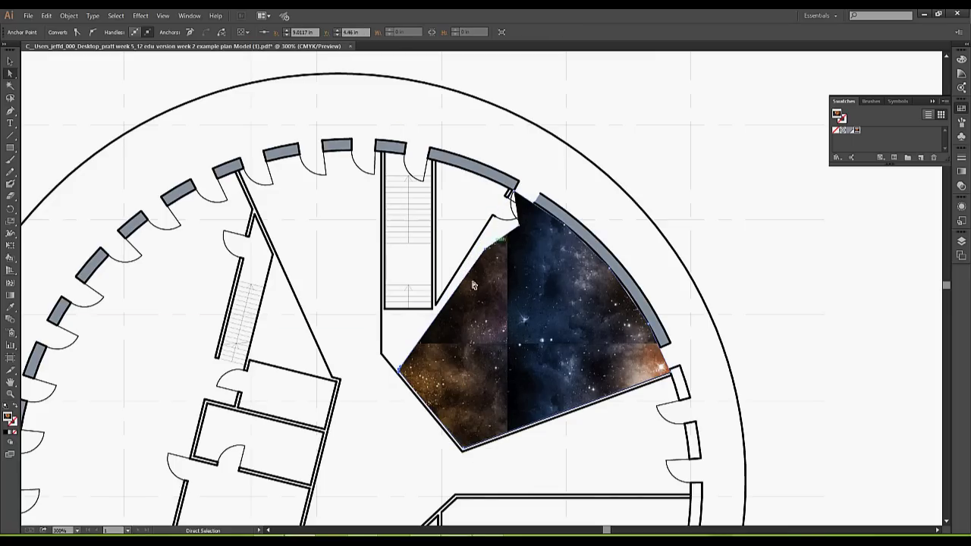
Move the nebula room shape onto Layer 3 and pull its upper-left corner to the wall.
click(964, 242)
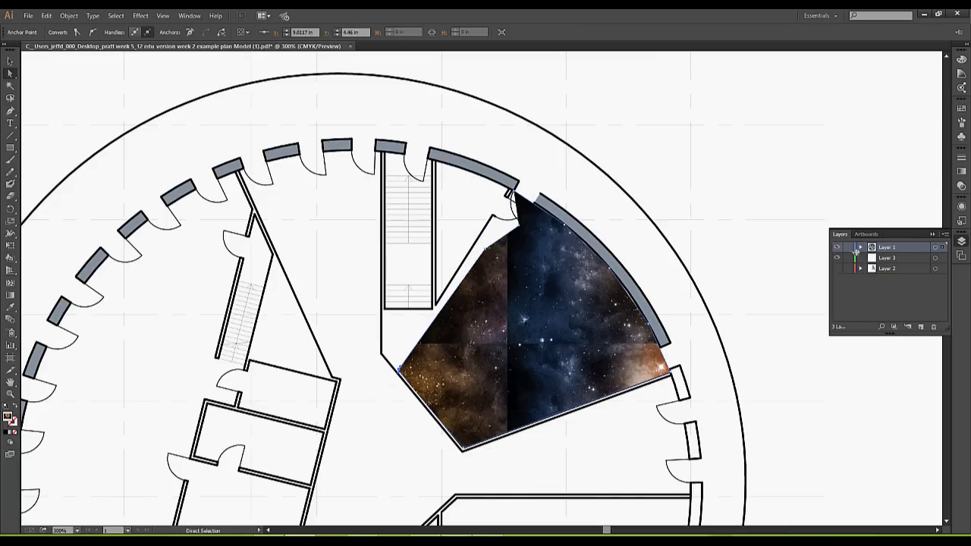
key(ctrl+shift+a)
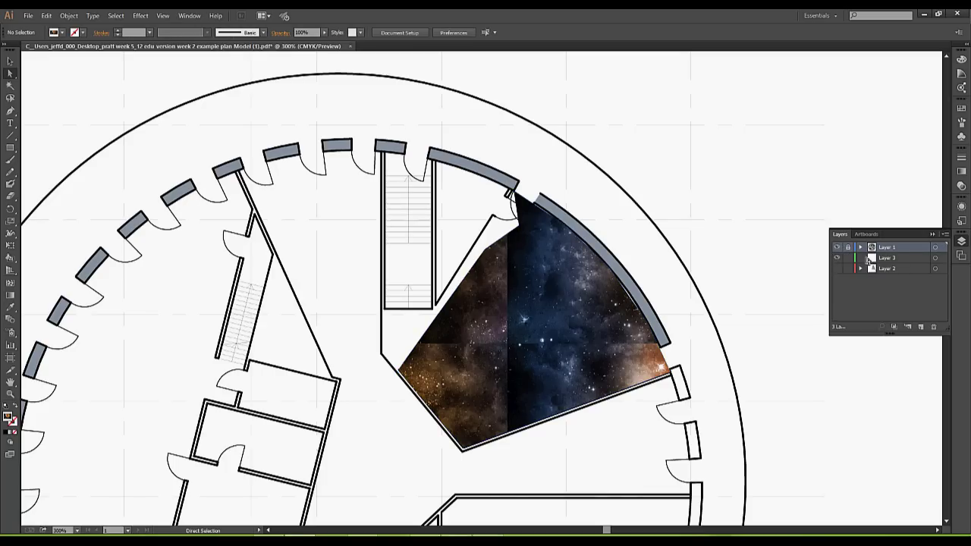
click(907, 261)
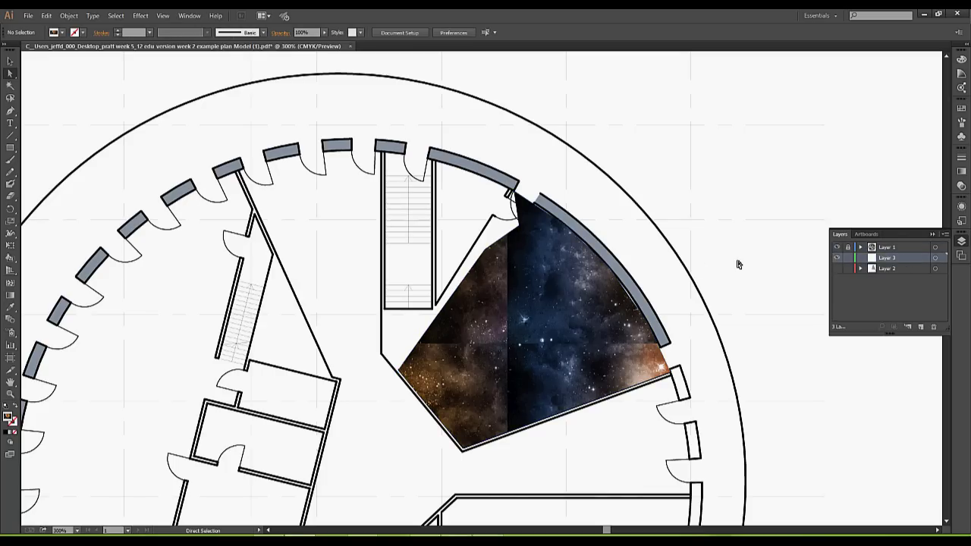
click(896, 247)
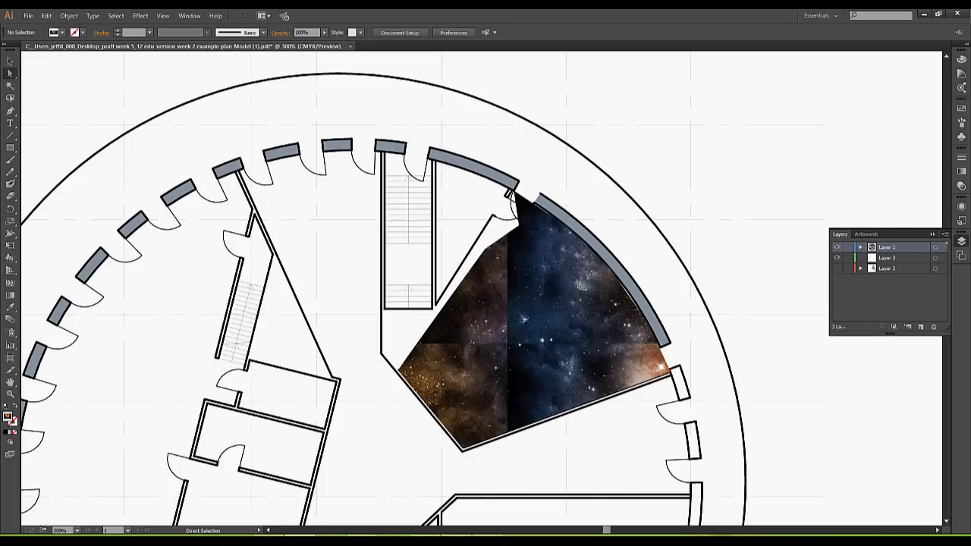
click(578, 285)
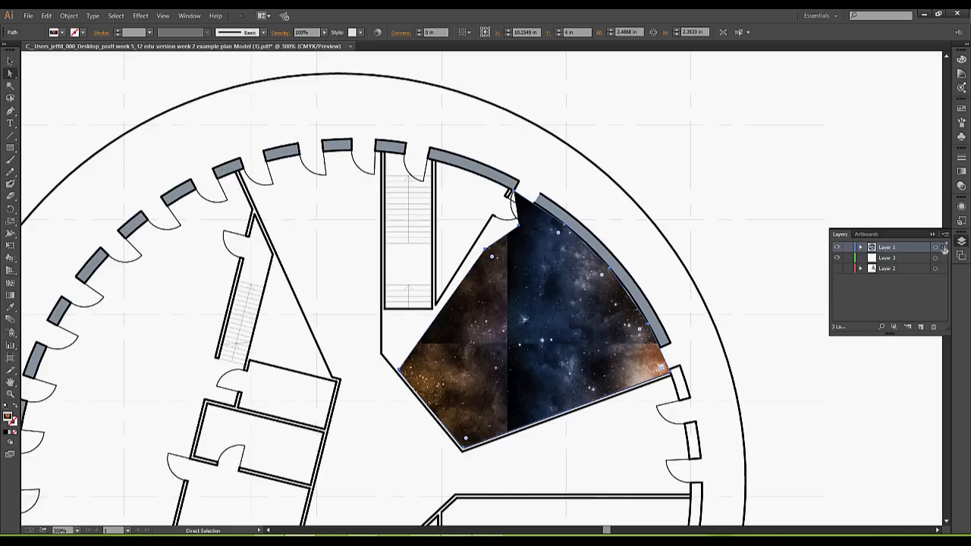
drag(942, 248, 944, 260)
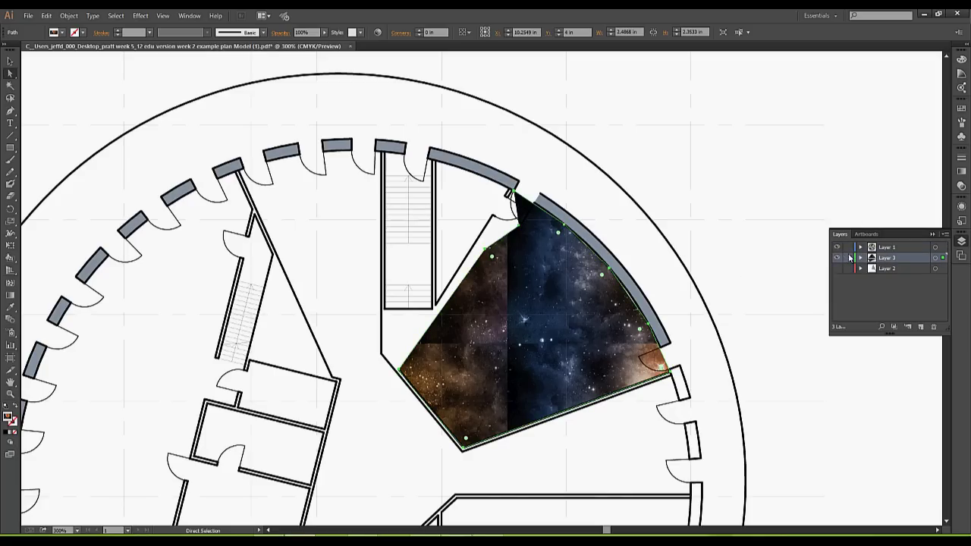
click(610, 300)
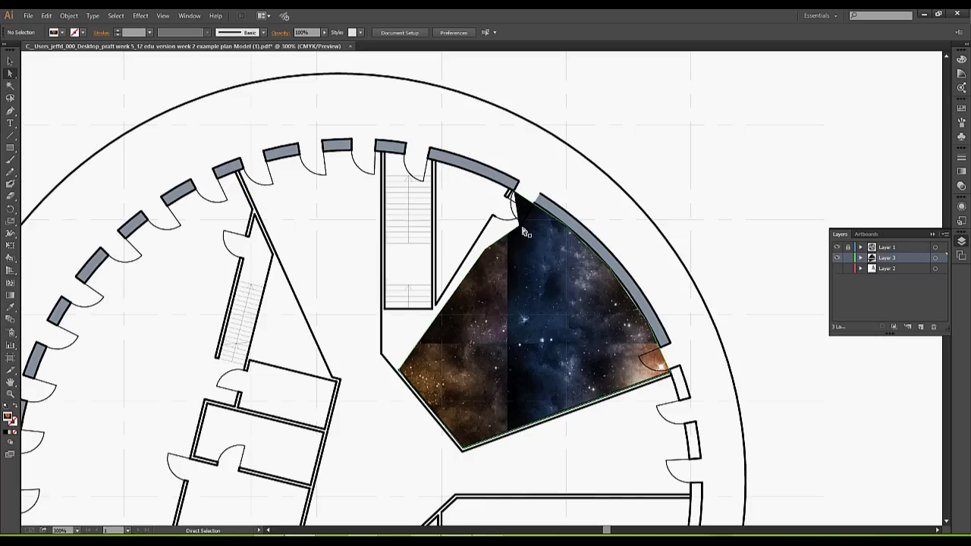
drag(522, 229, 460, 281)
click(616, 248)
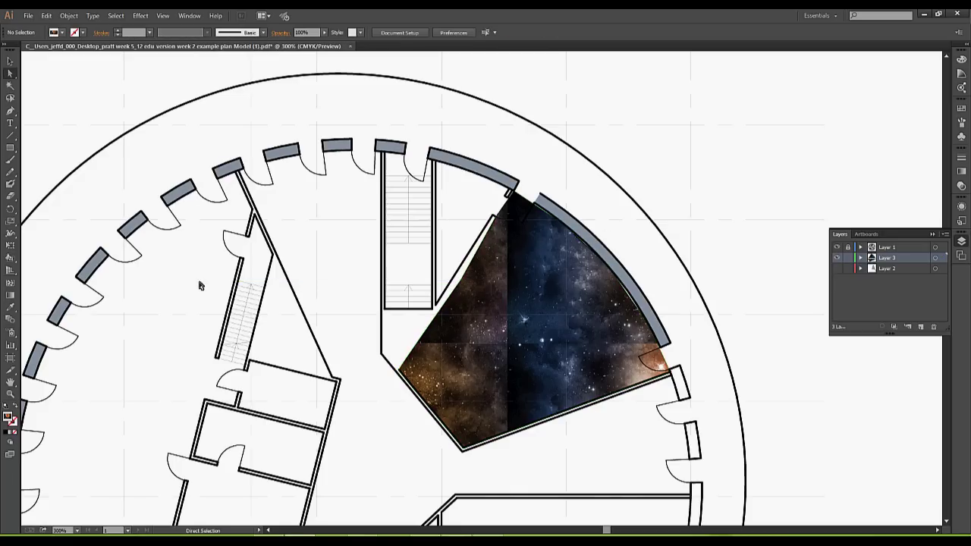
Zoom out to 200% and scroll to show more of the circular floor plan.
click(10, 393)
alt+click(529, 301)
scroll(533, 215, down, 5)
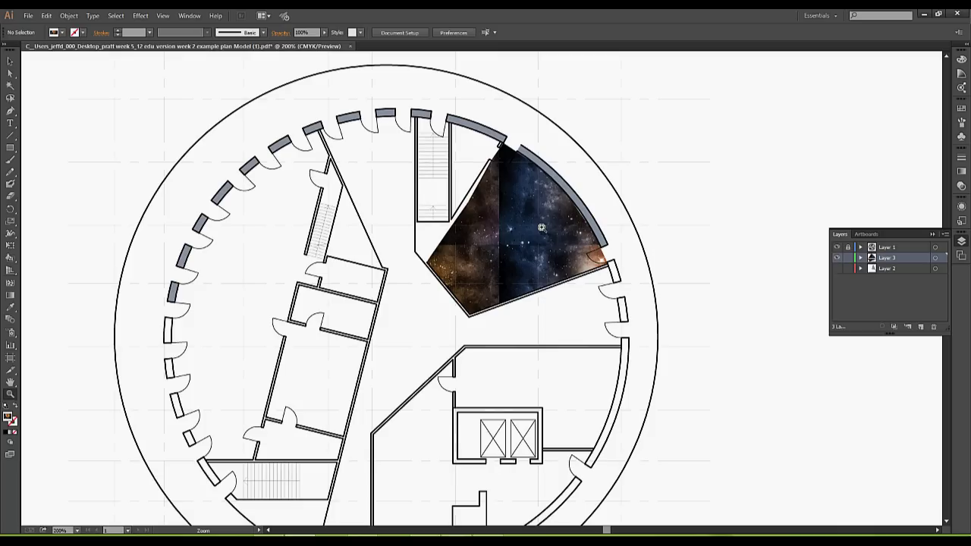
click(10, 62)
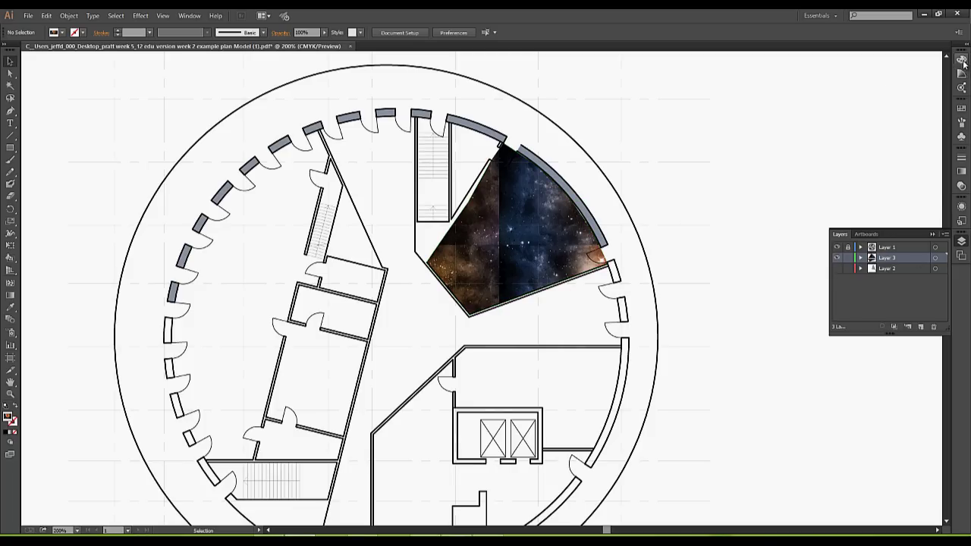
Paste and enlarge the nebula image as a new pattern swatch and refill the wedge room with it.
click(962, 110)
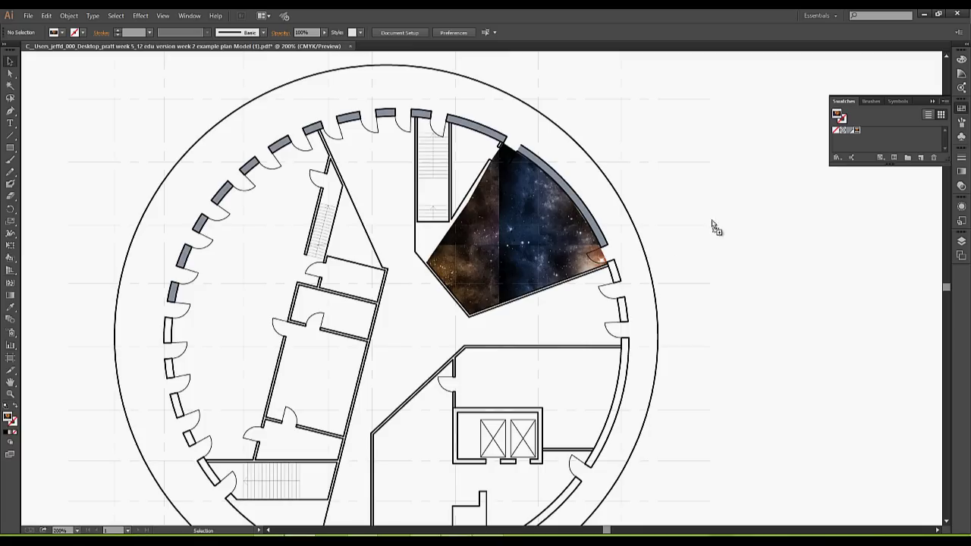
key(ctrl+v)
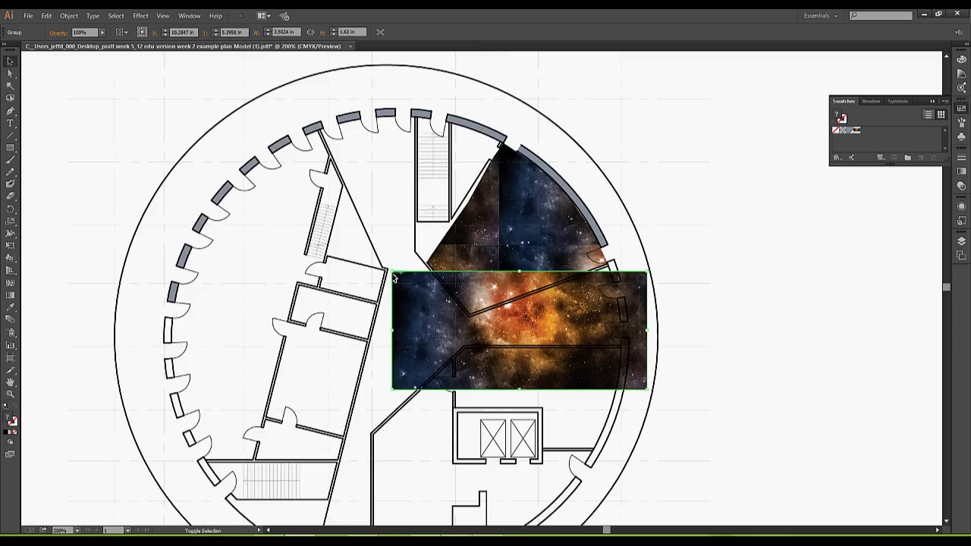
drag(391, 270, 117, 97)
drag(496, 273, 546, 300)
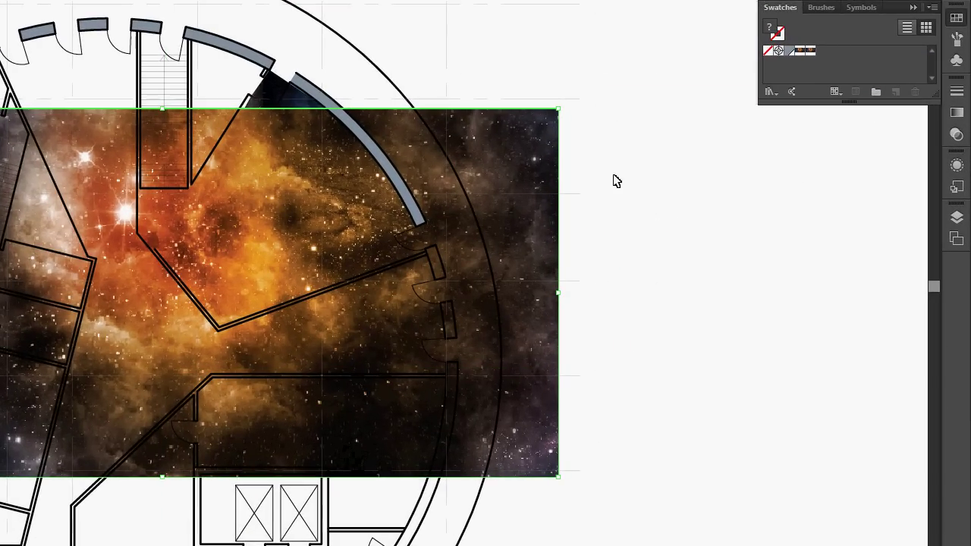
key(ctrl+7)
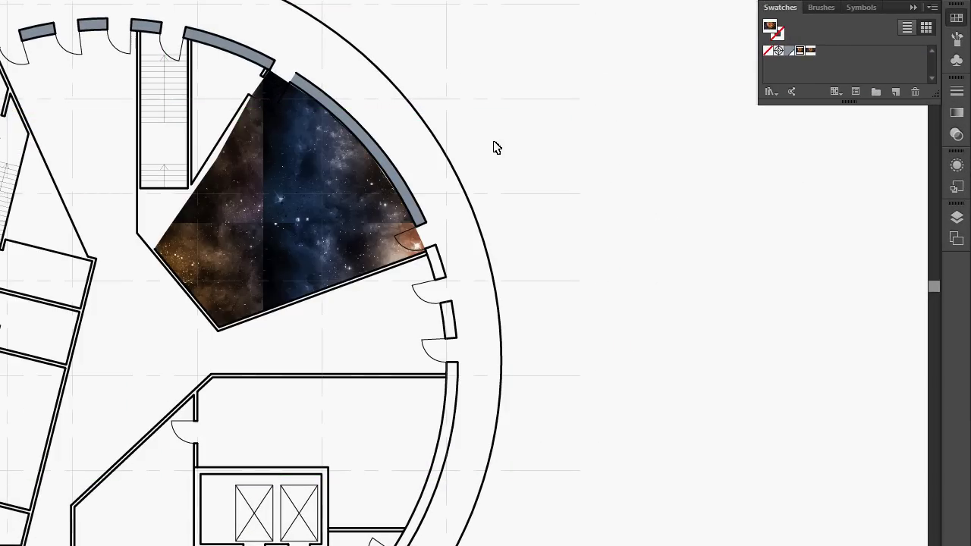
click(311, 165)
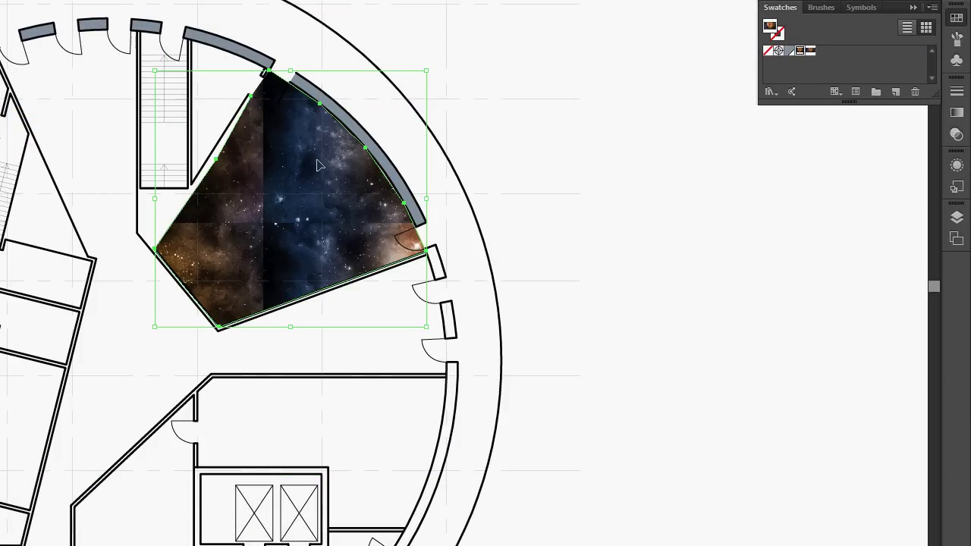
click(813, 53)
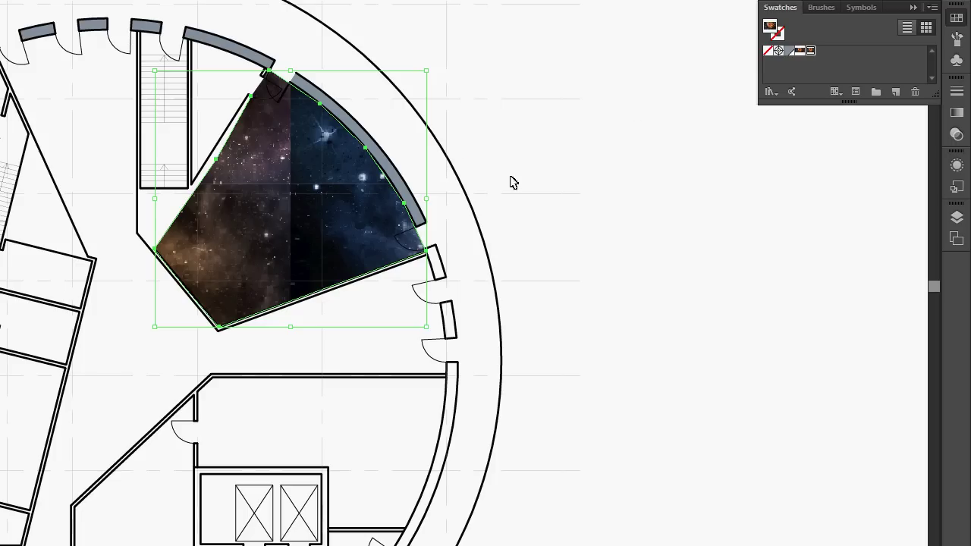
click(556, 161)
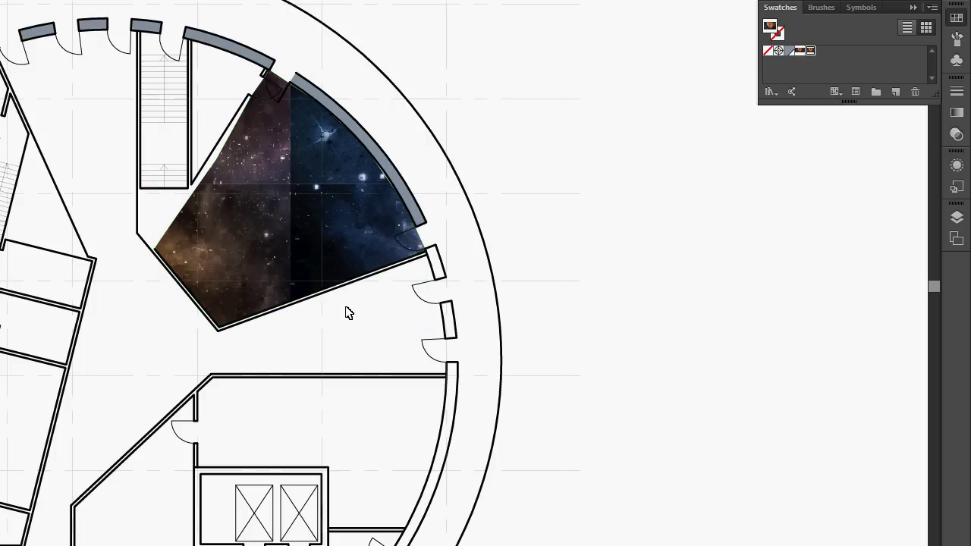
Zoom to 400% and trace the room below the wedge along its walls, closing the path.
scroll(349, 265, down, 1)
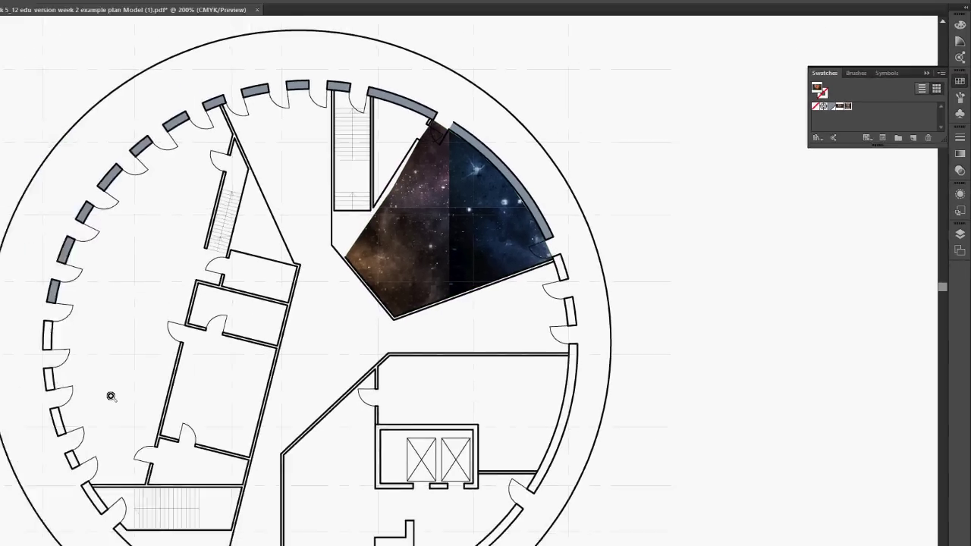
click(470, 254)
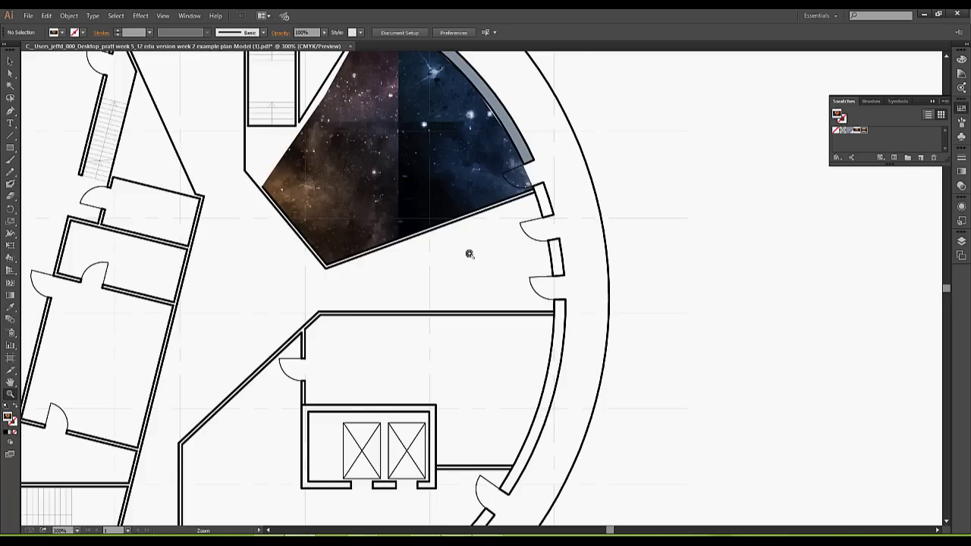
click(437, 144)
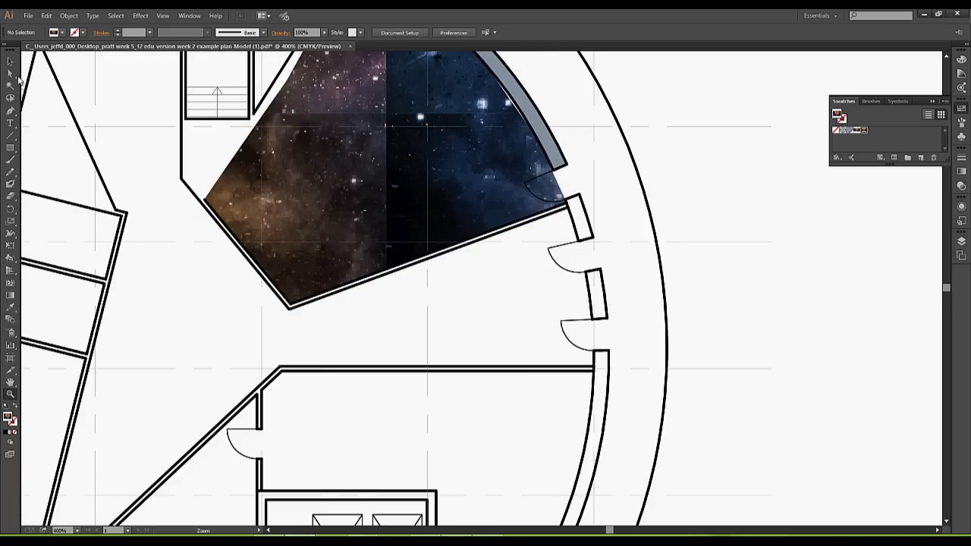
click(10, 110)
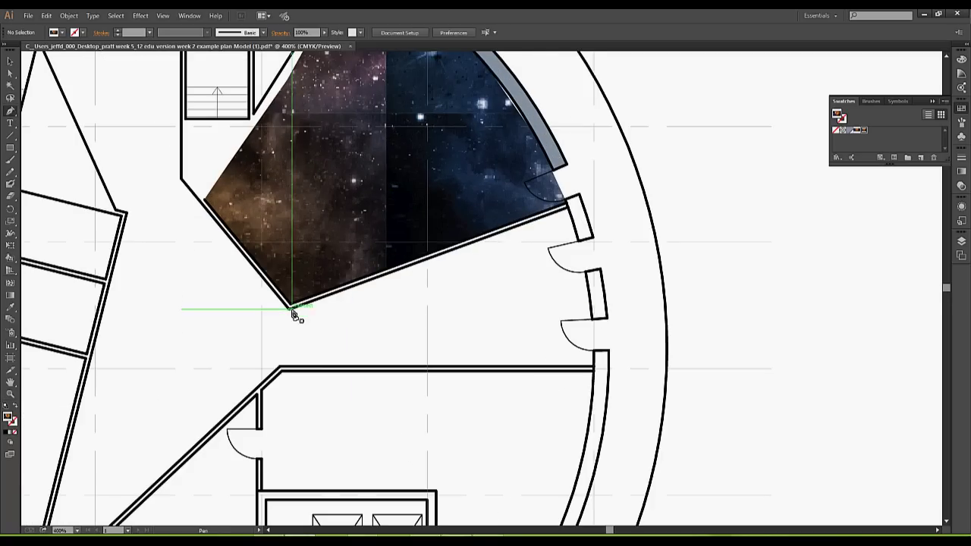
click(292, 307)
click(573, 205)
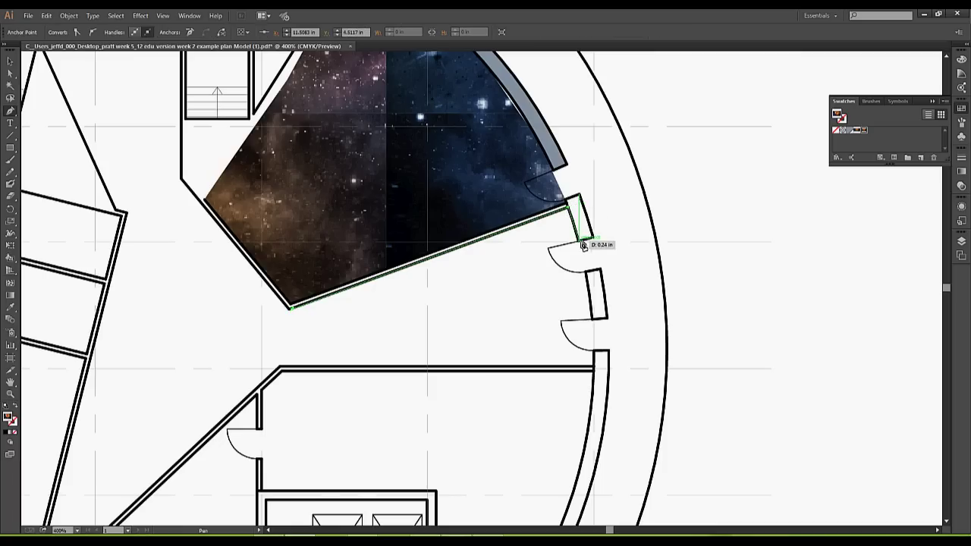
click(581, 243)
click(593, 318)
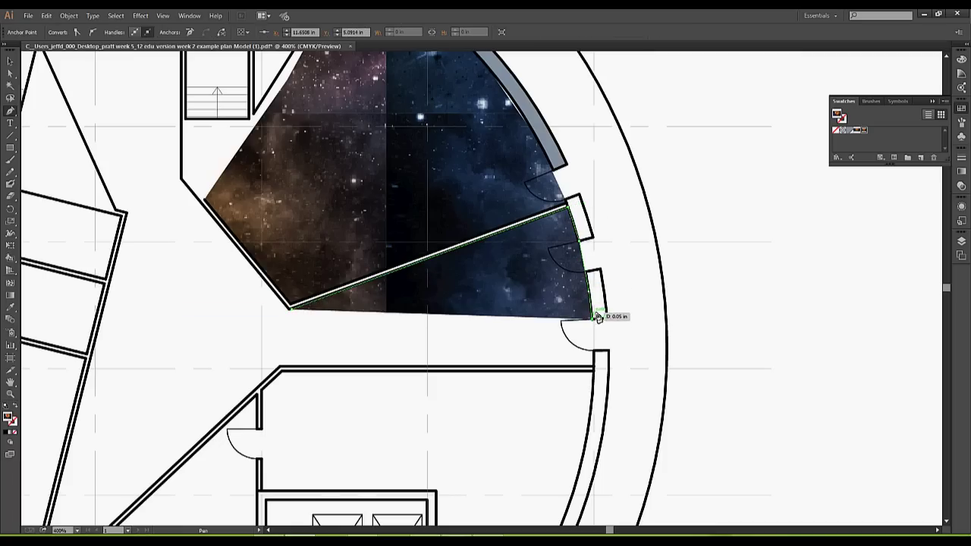
click(593, 367)
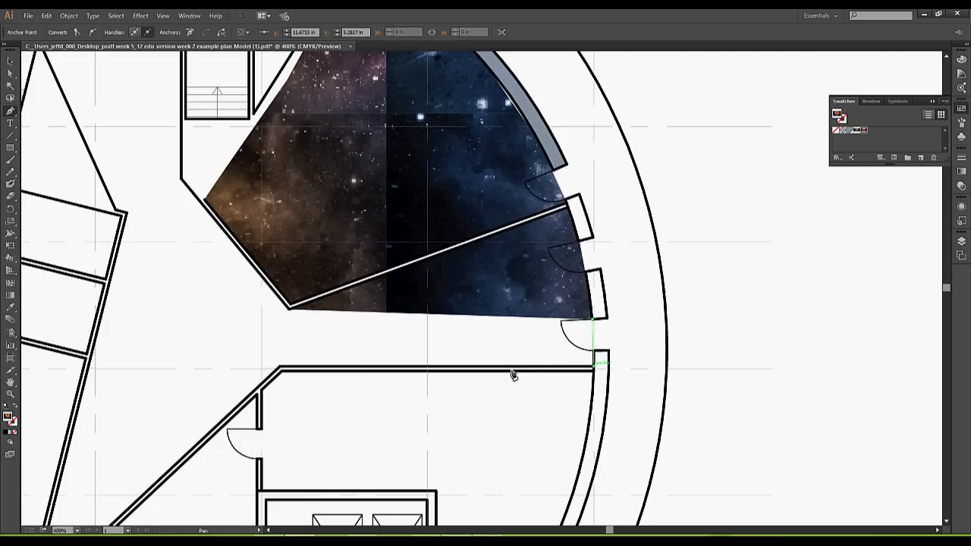
click(282, 369)
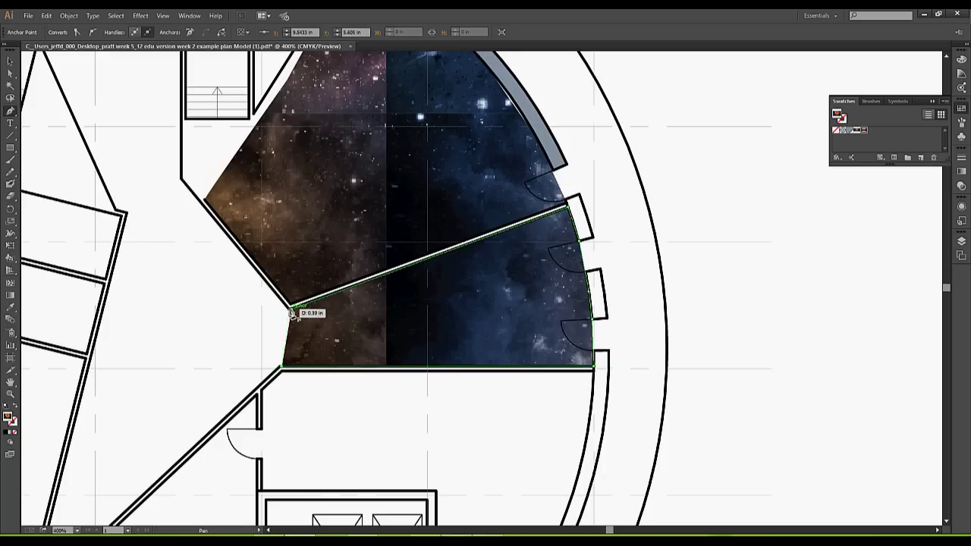
click(291, 313)
click(11, 61)
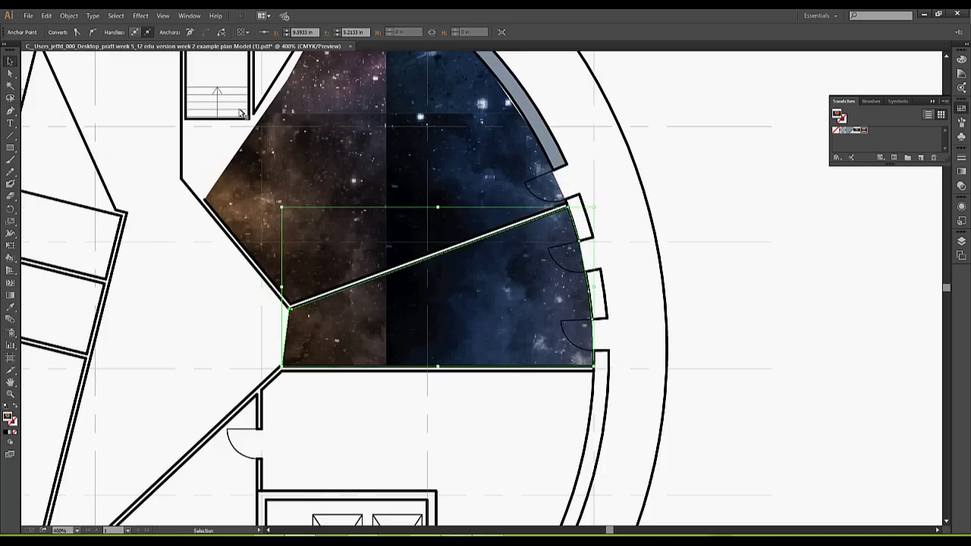
click(237, 261)
Zoom out to 150% to see the whole floor plan.
click(10, 393)
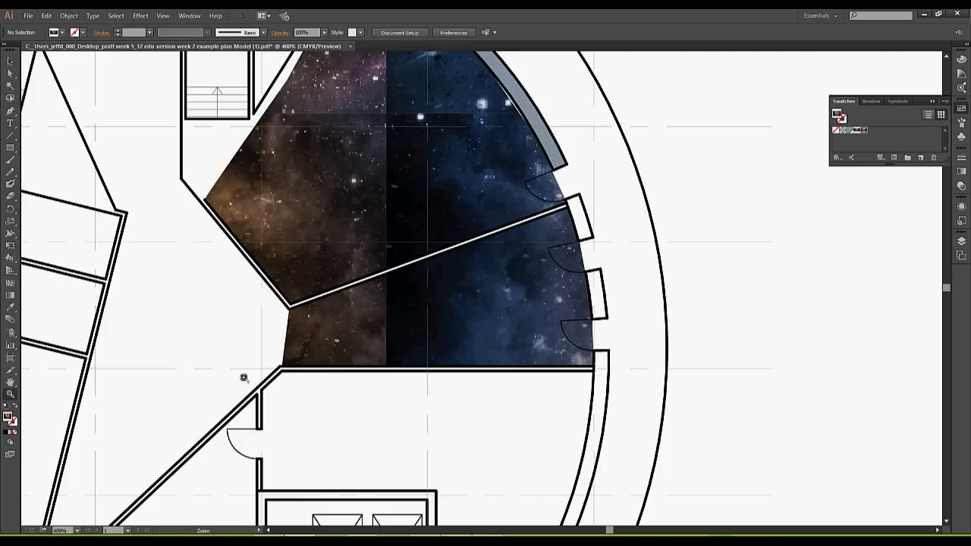
alt+click(446, 297)
alt+click(439, 299)
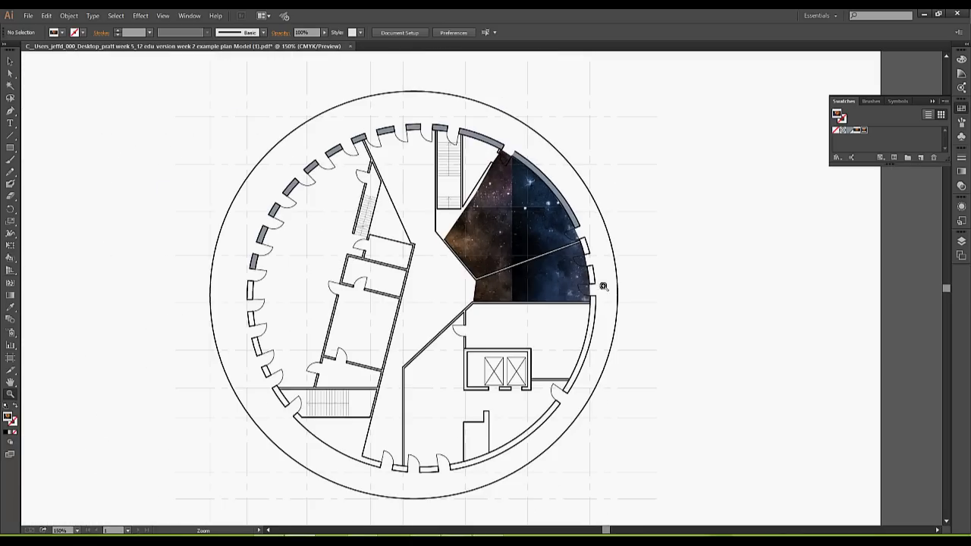
Set the upper nebula wedge room to 60% opacity.
click(9, 60)
click(534, 243)
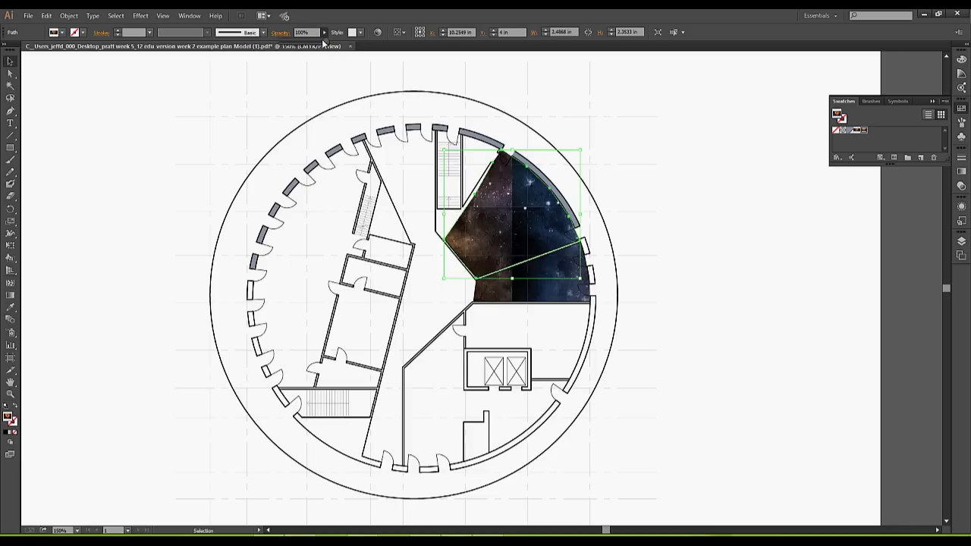
drag(324, 44, 308, 46)
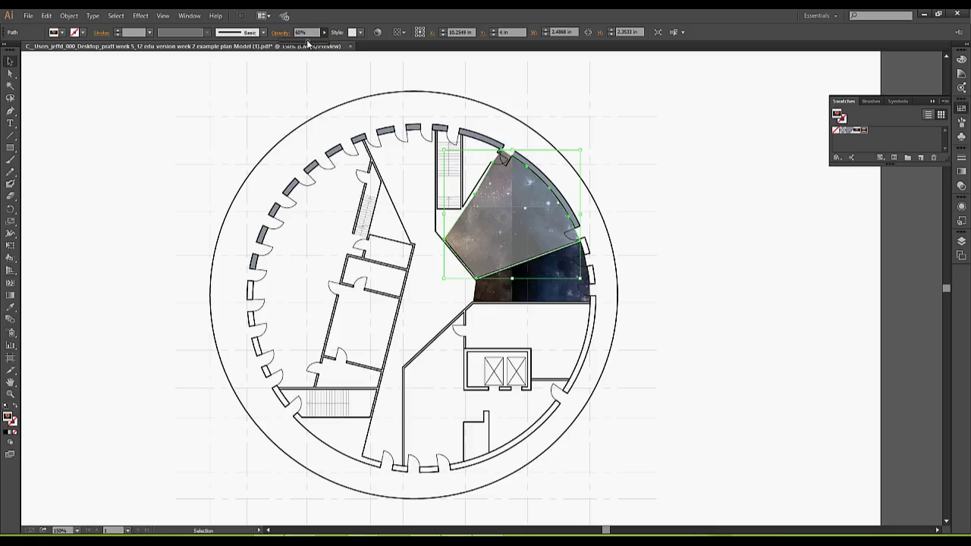
Set the lower nebula room to 55% opacity and deselect it.
click(570, 277)
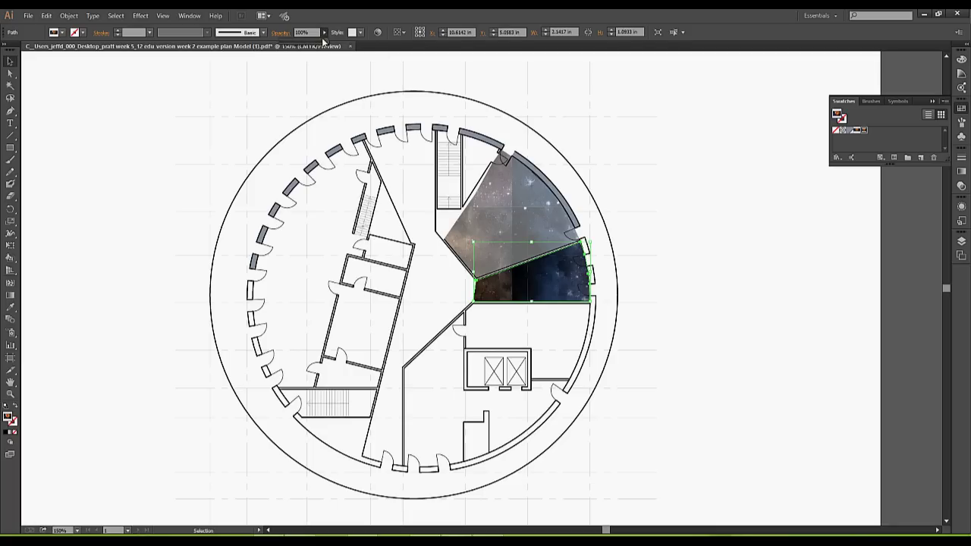
drag(324, 32, 306, 43)
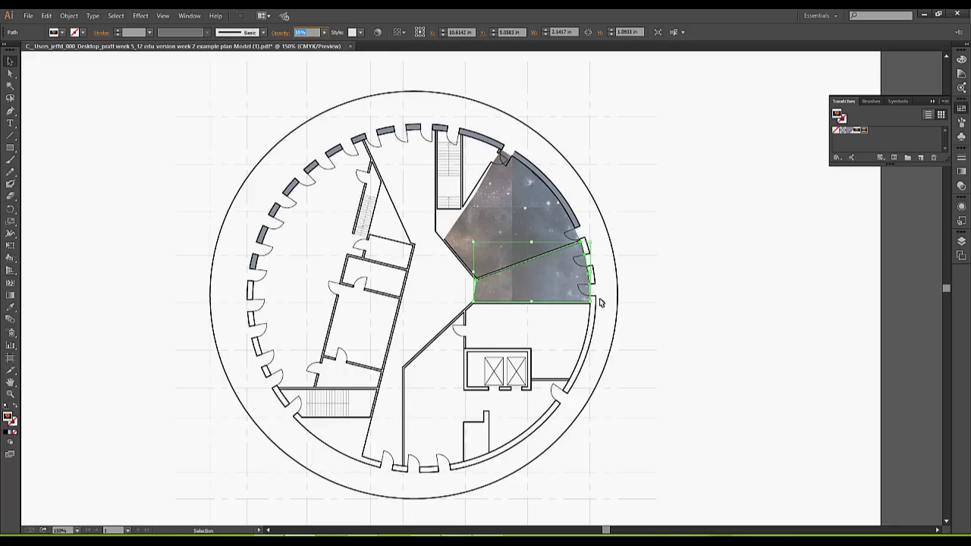
click(705, 234)
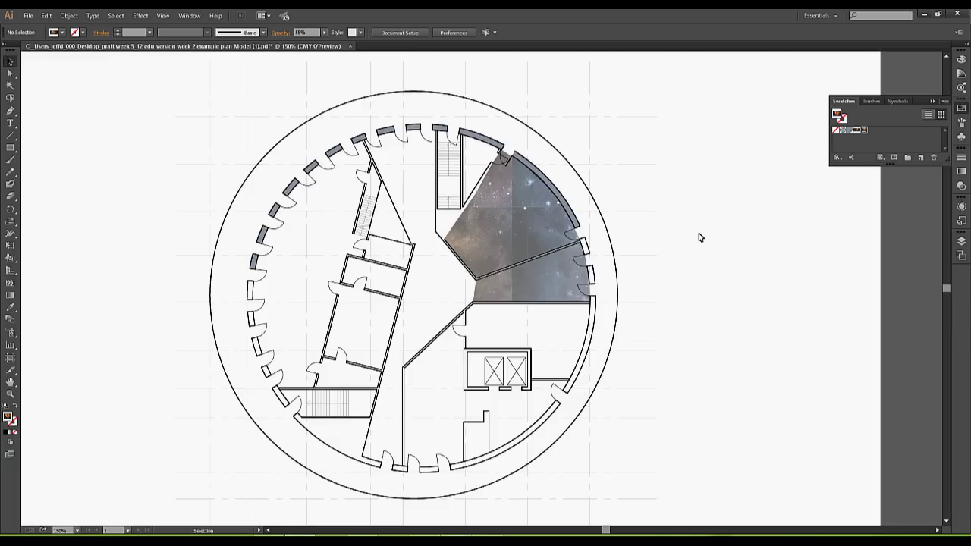